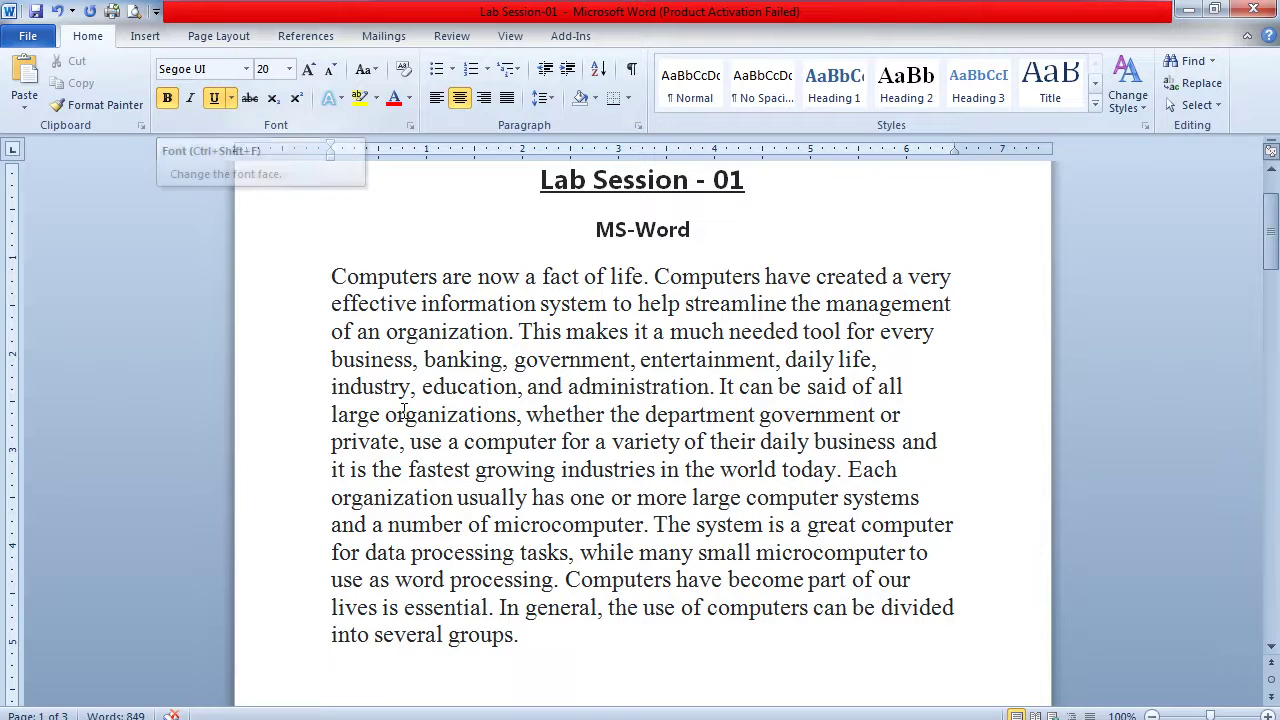
- Change the font of the first four lines of the opening paragraph to Arial Black
left_click_drag(331, 265, 885, 364)
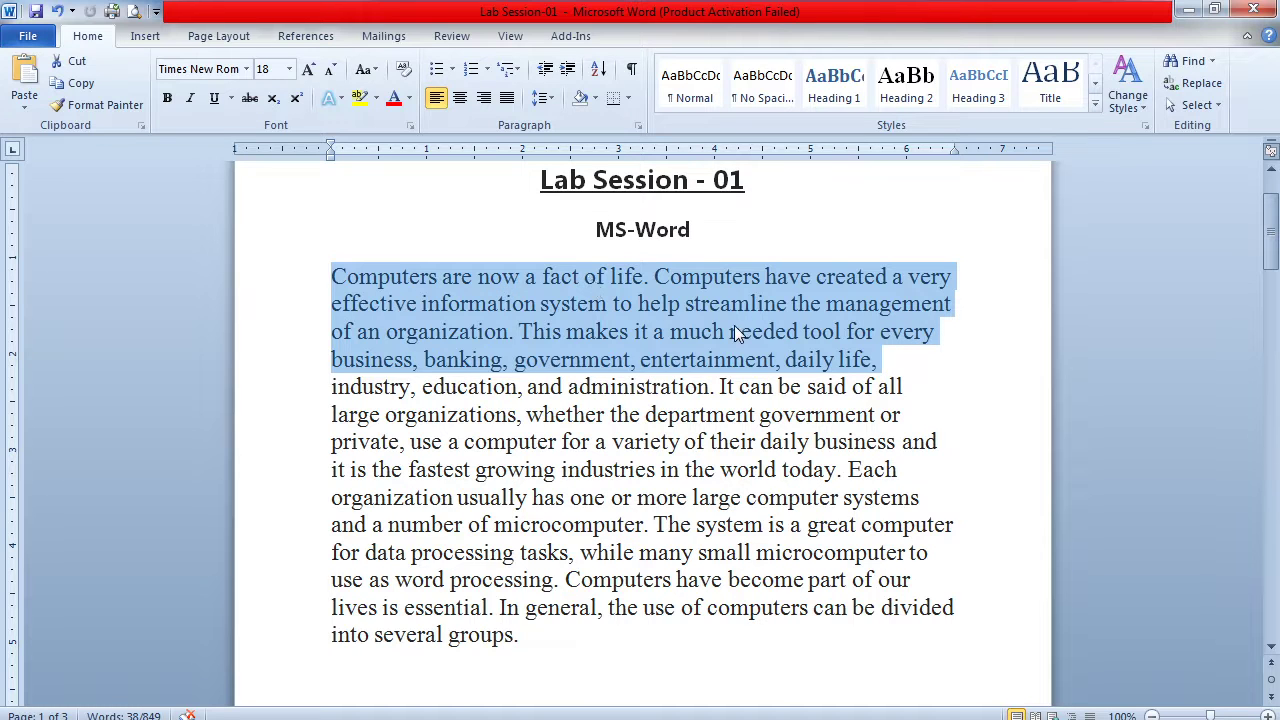
left_click(248, 72)
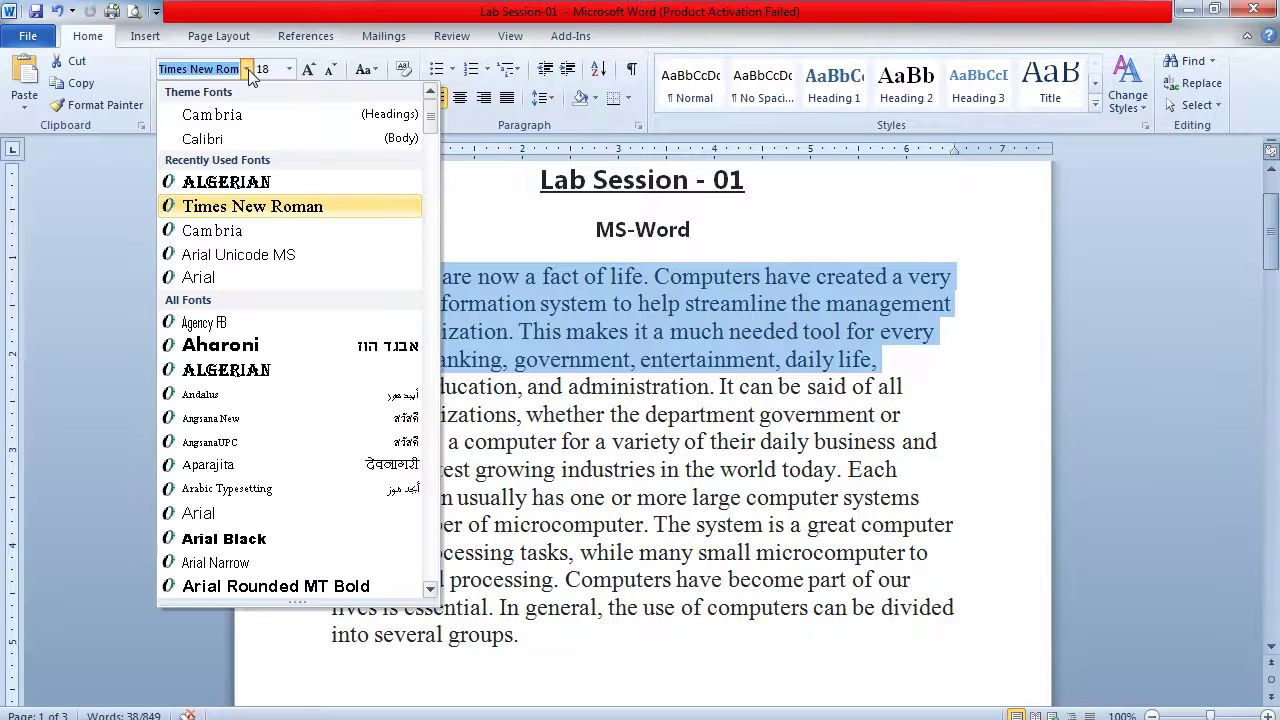
left_click(250, 546)
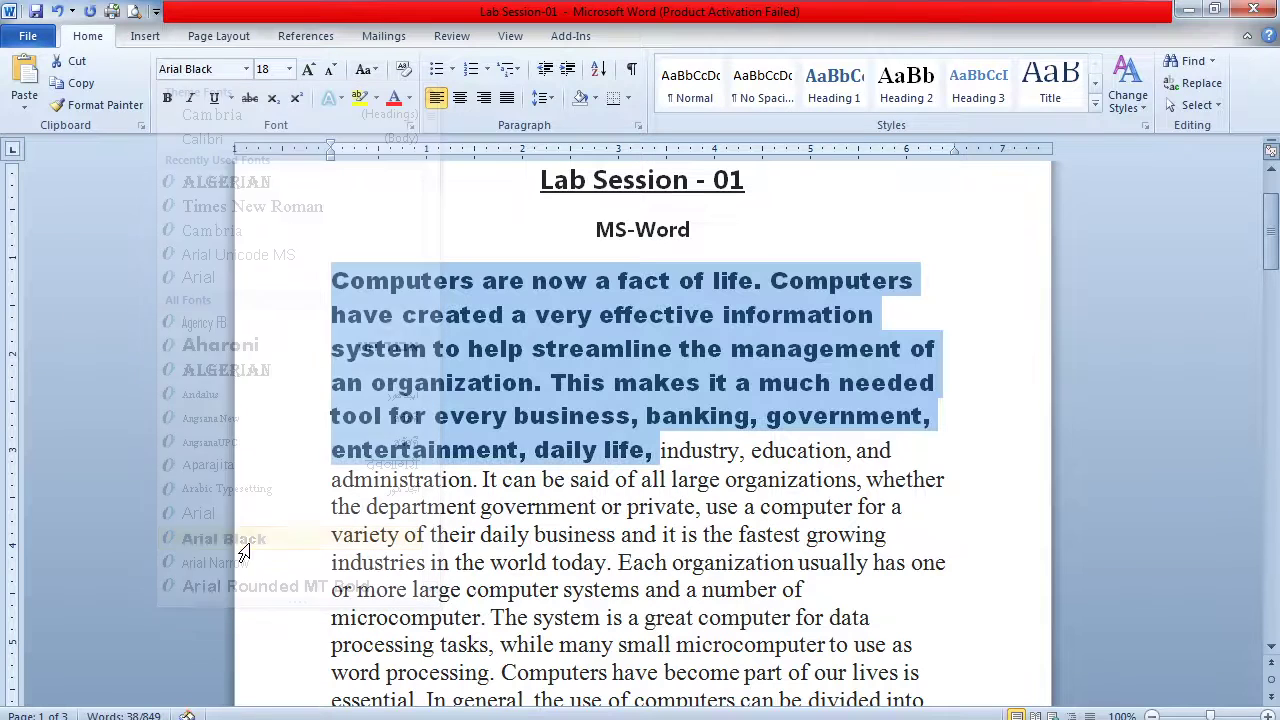
- Try font size 11 on the selected lines, settle on 16, and change their font to Times New Roman
left_click(288, 70)
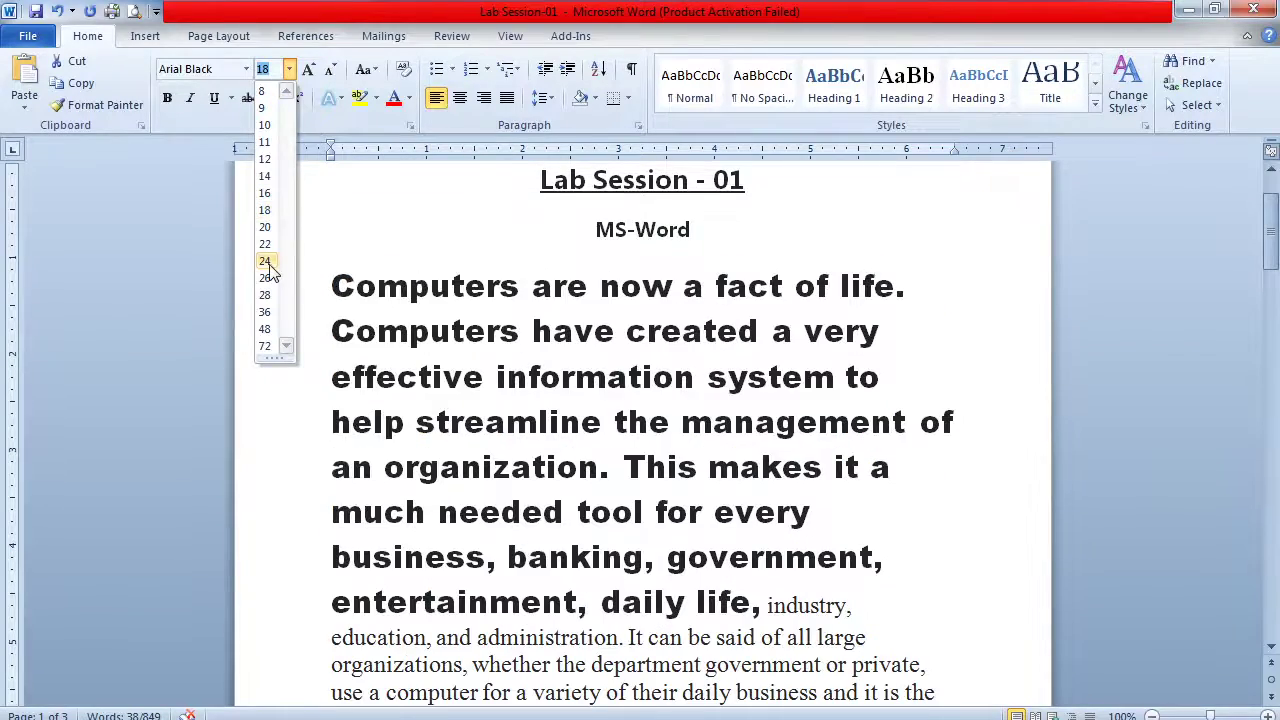
left_click(266, 143)
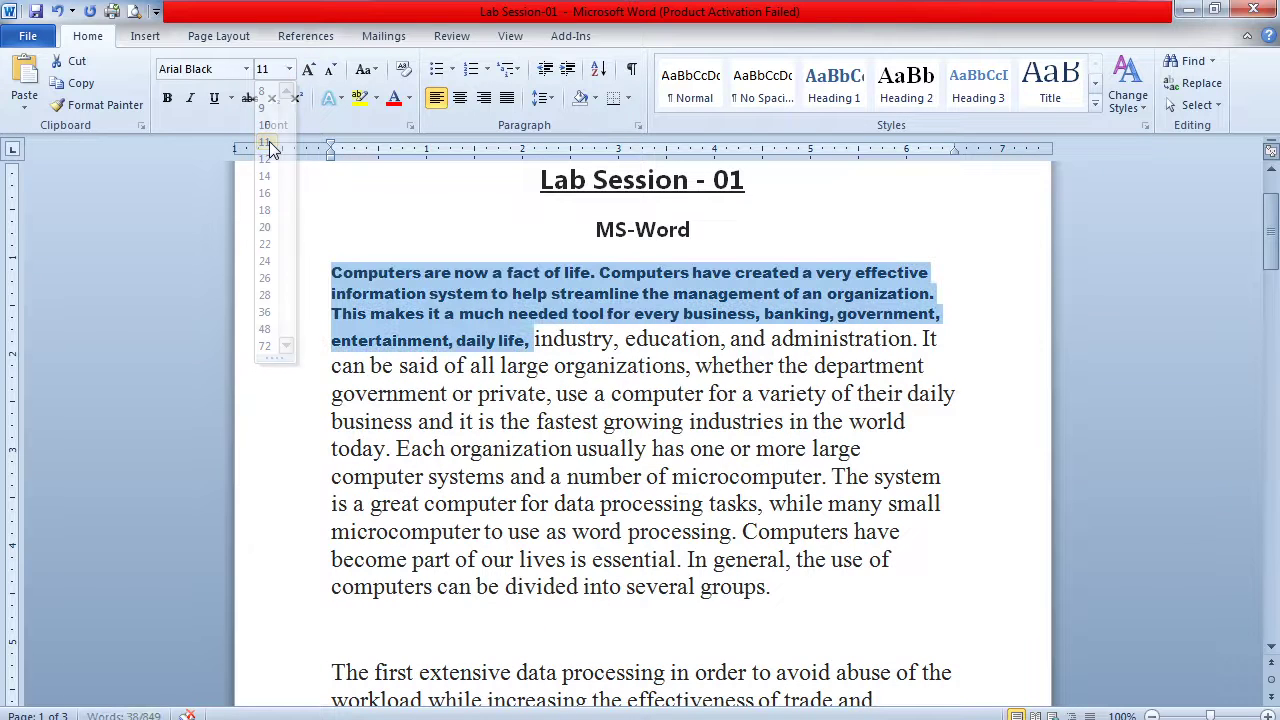
left_click(276, 68)
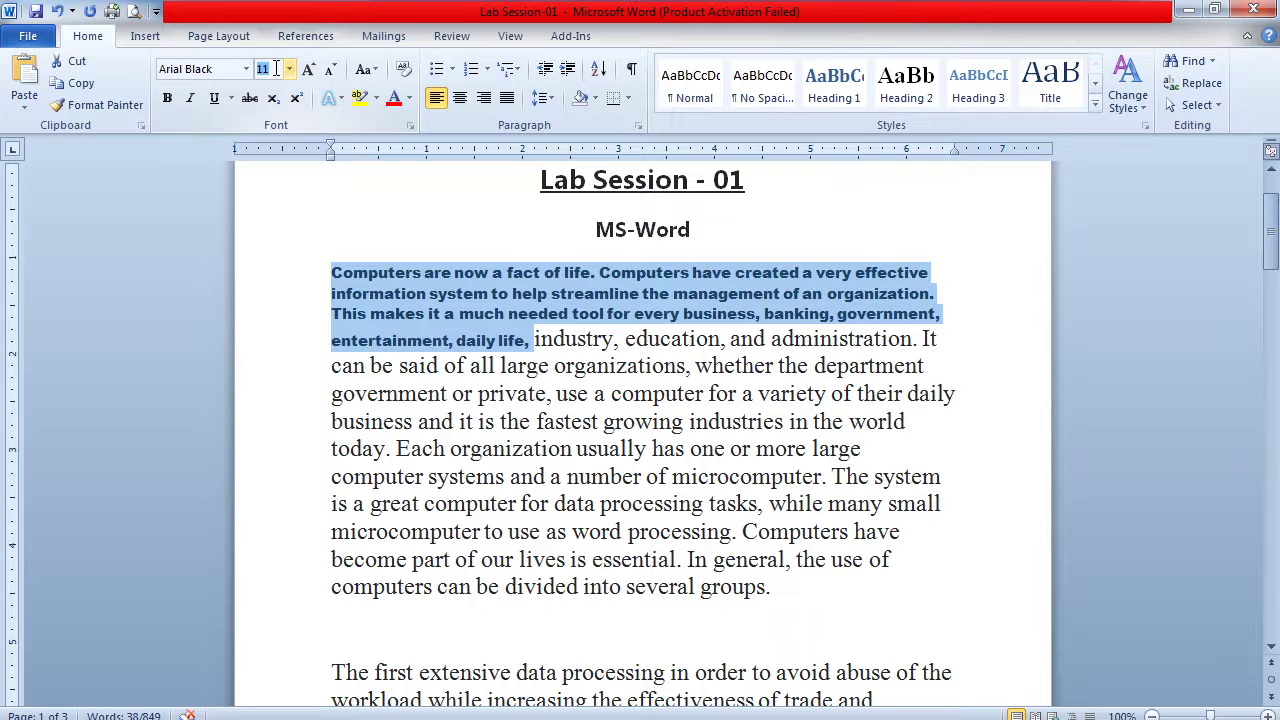
type("16")
key("Return")
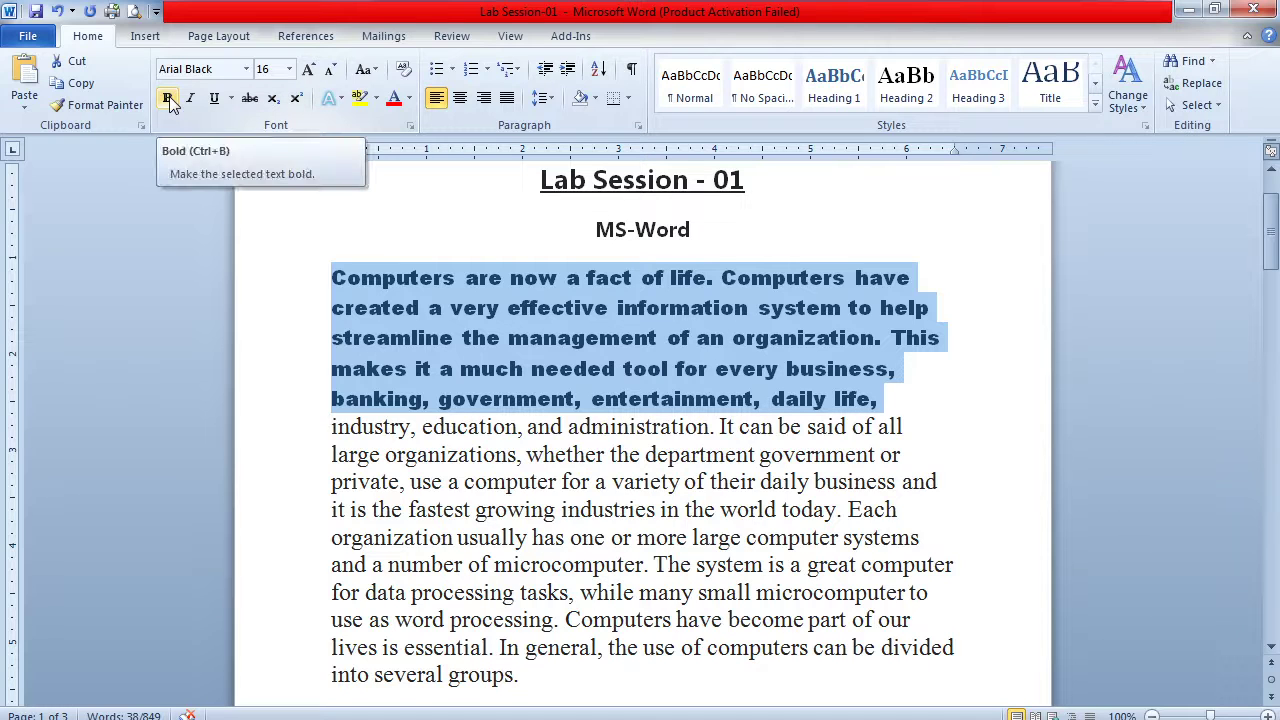
left_click(245, 69)
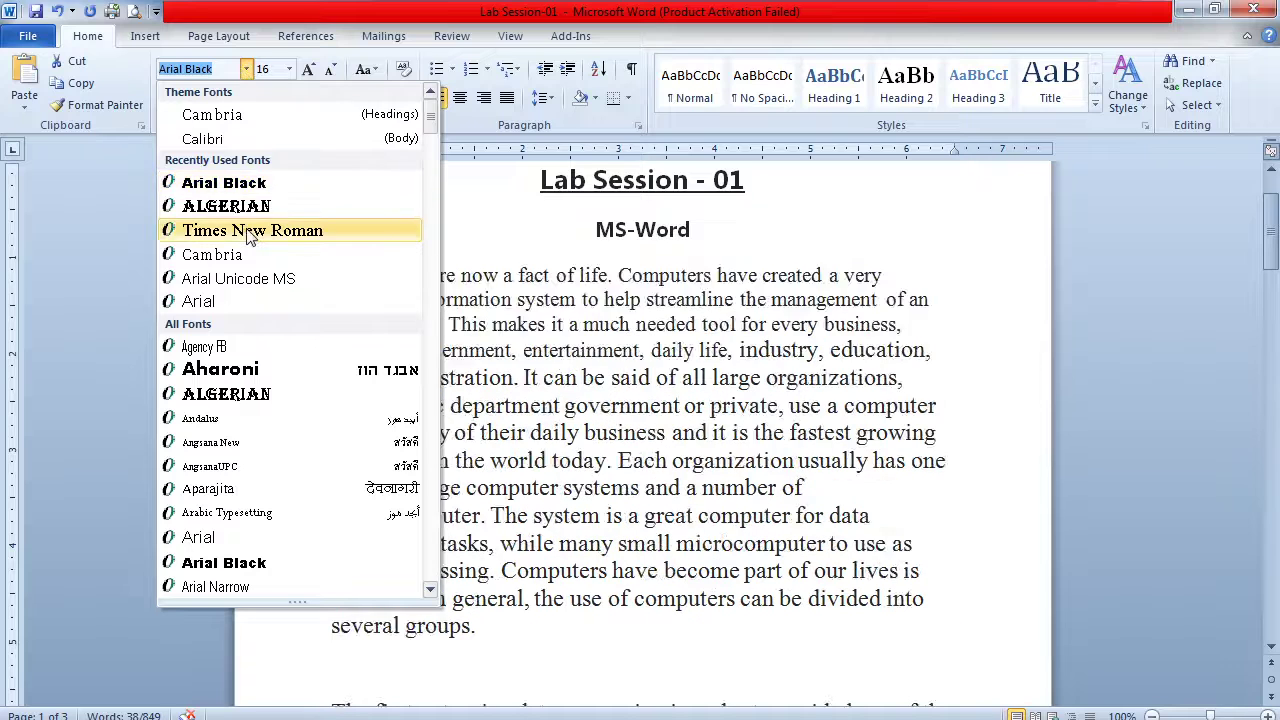
left_click(240, 232)
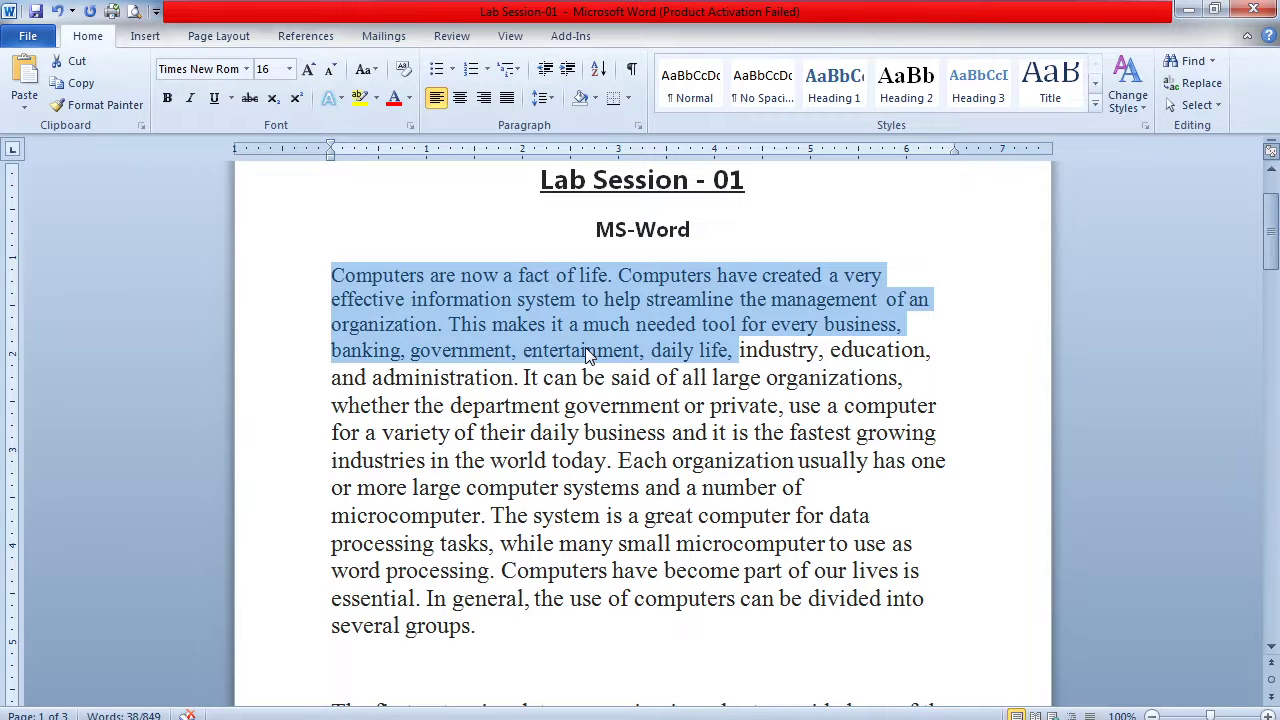
- Apply bold, italic and underline to the selected lines of the first paragraph
left_click(167, 100)
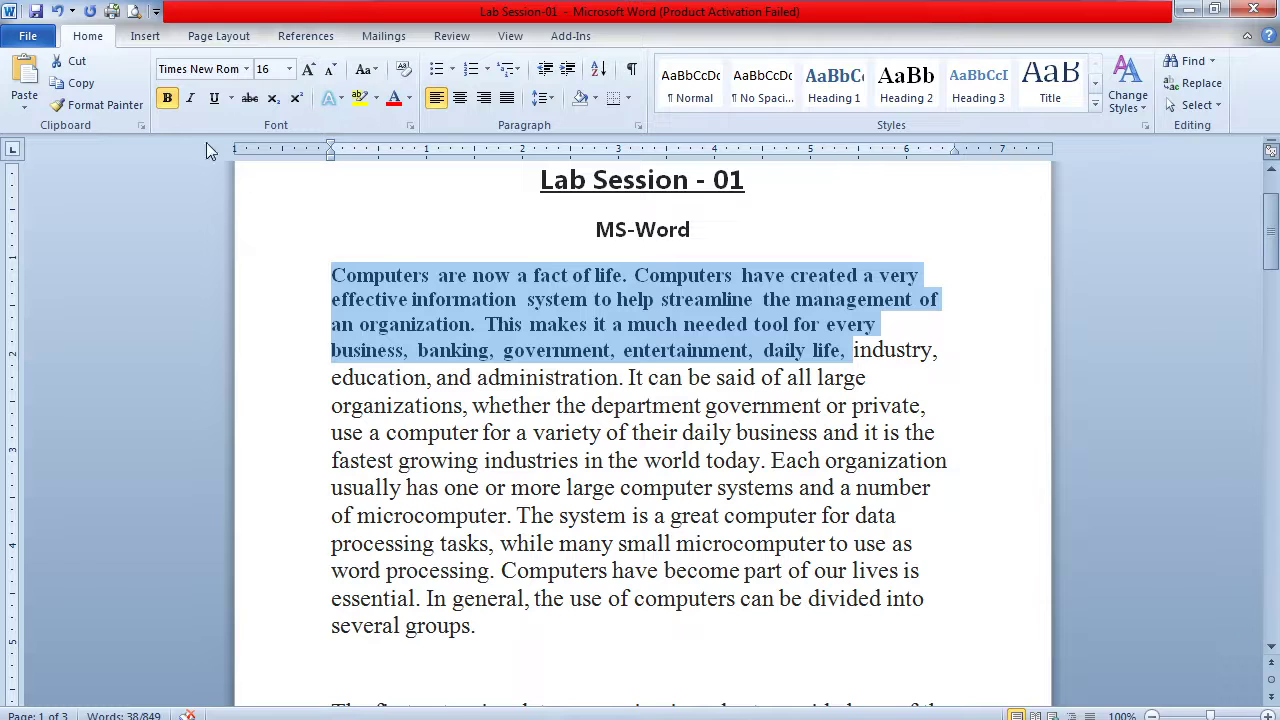
left_click(193, 102)
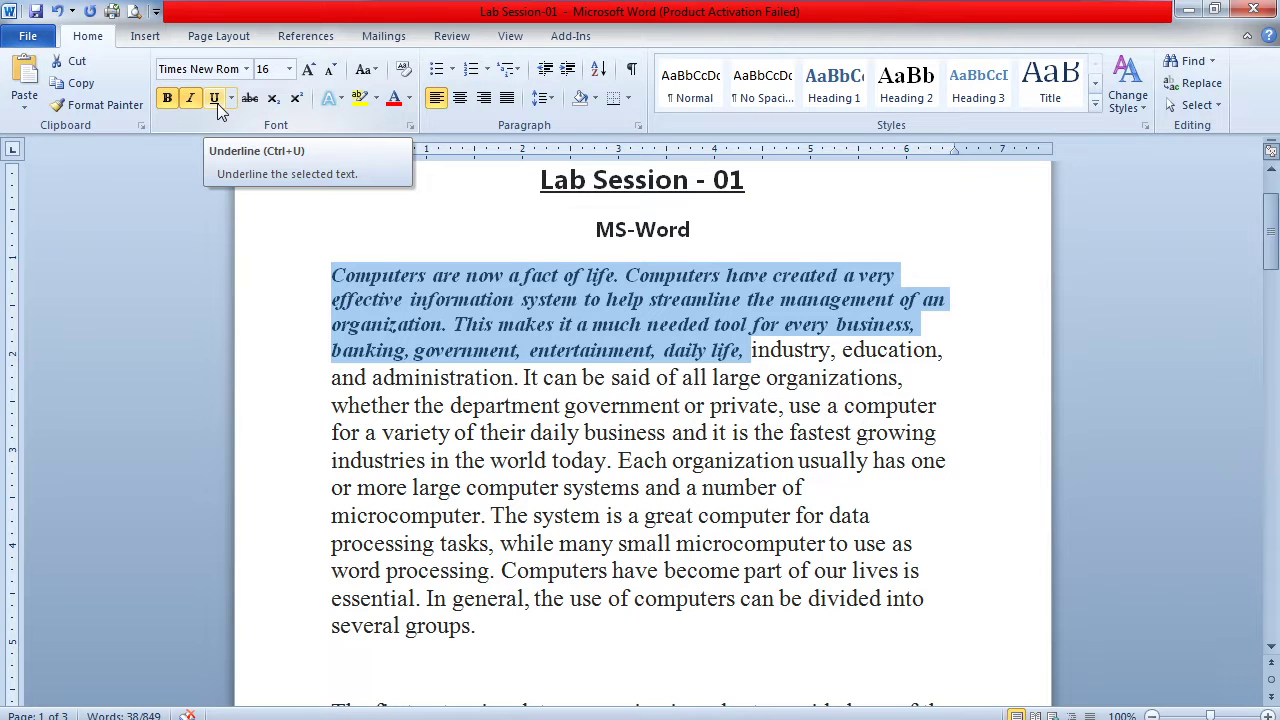
left_click(217, 103)
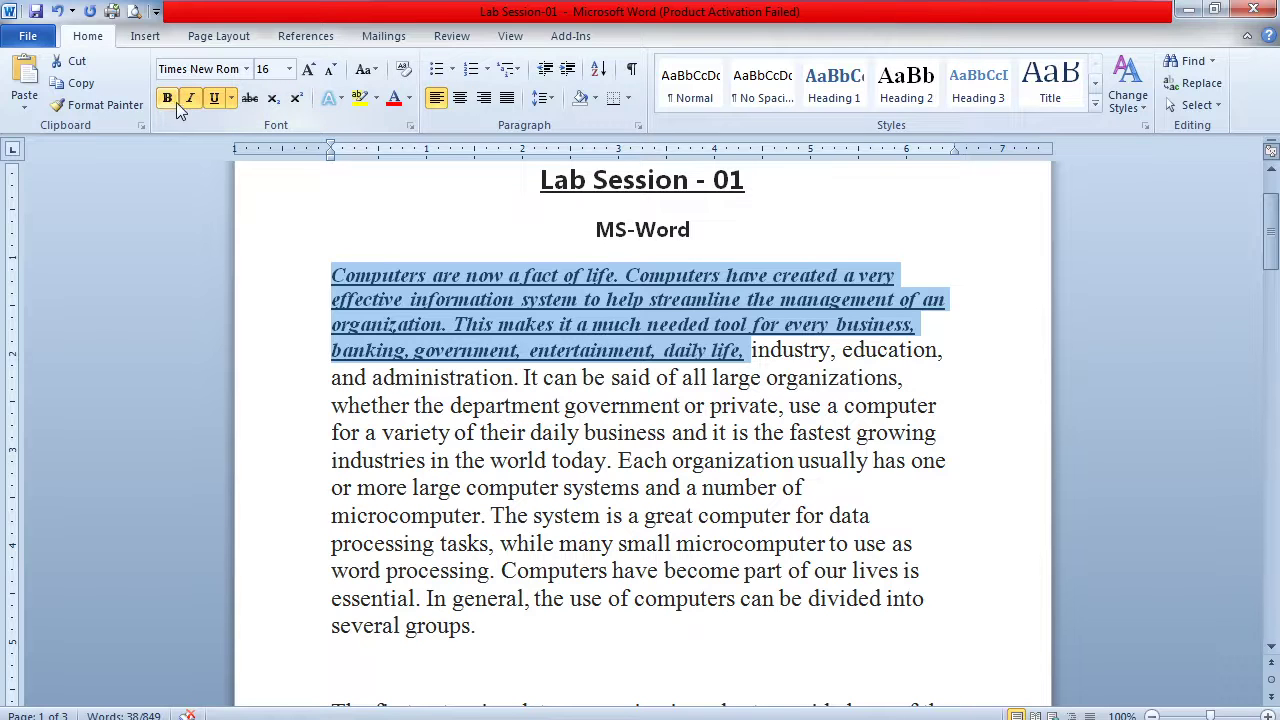
- Remove the italic, bold and underline formatting from the selected lines and deselect them
left_click(191, 100)
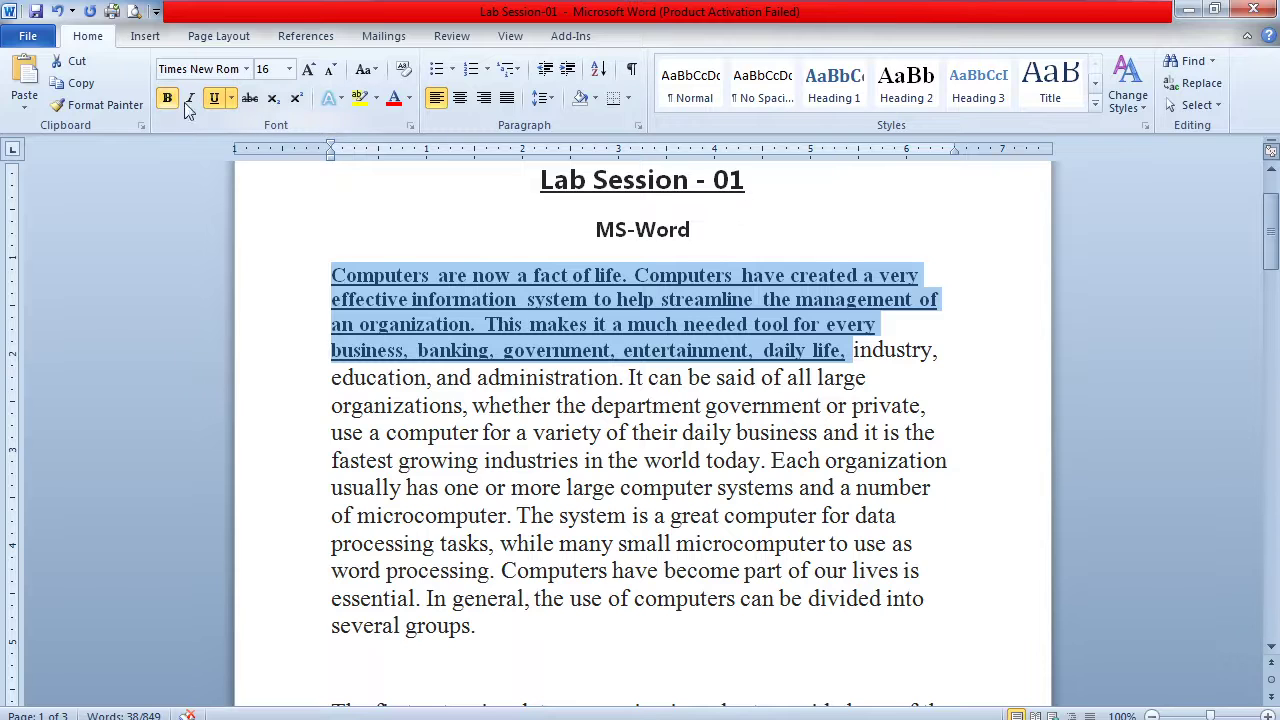
left_click(167, 98)
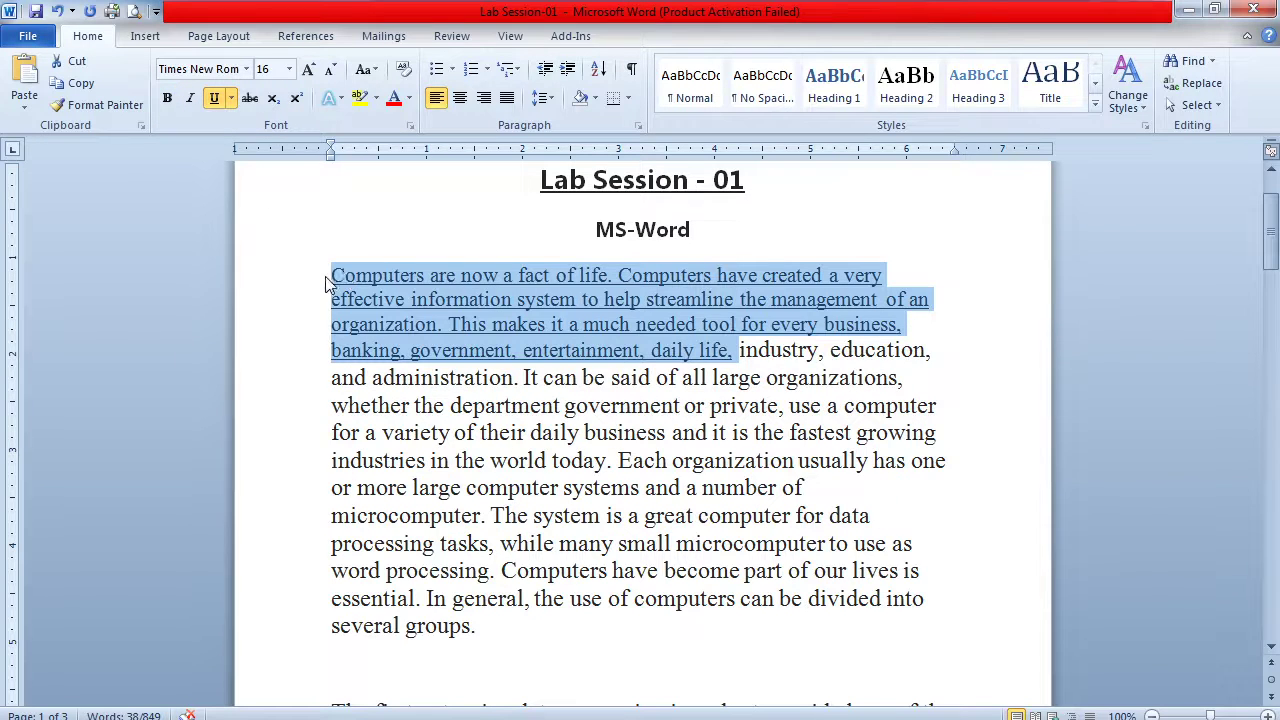
left_click(216, 102)
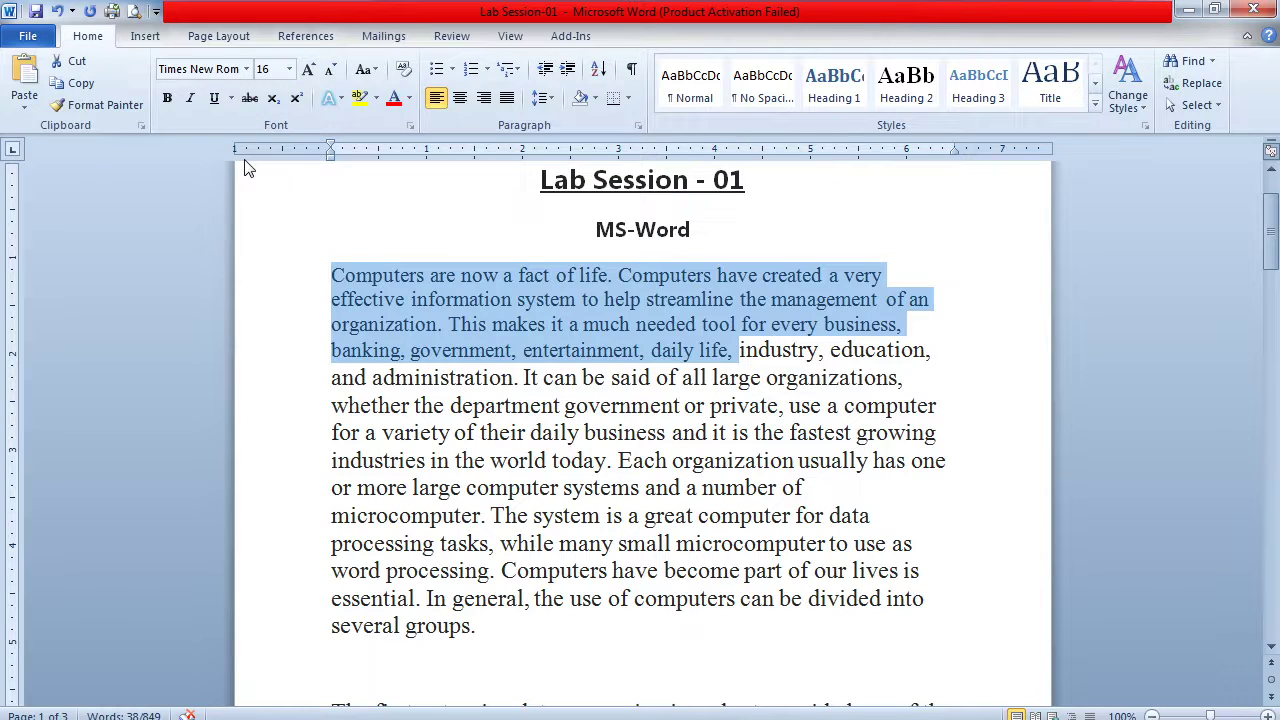
left_click(370, 384)
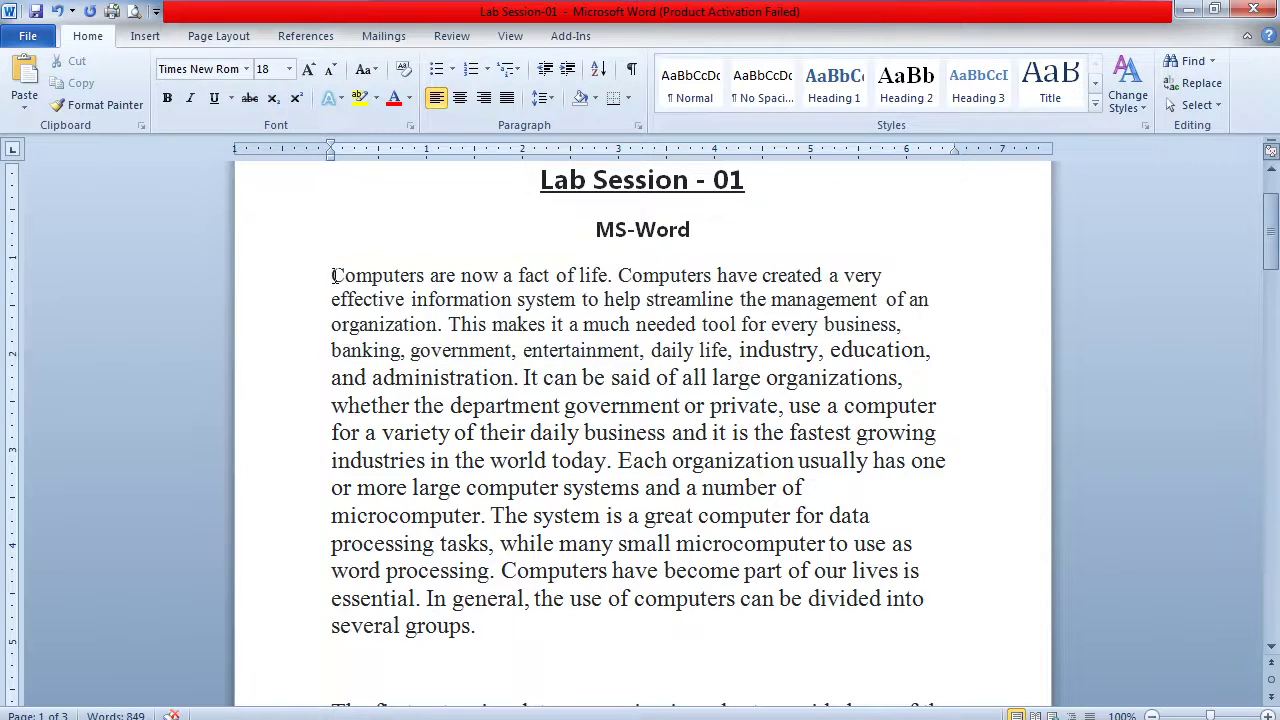
- Set the whole first paragraph under the MS-Word heading to font size 18 and apply strikethrough to it
left_click_drag(333, 275, 592, 655)
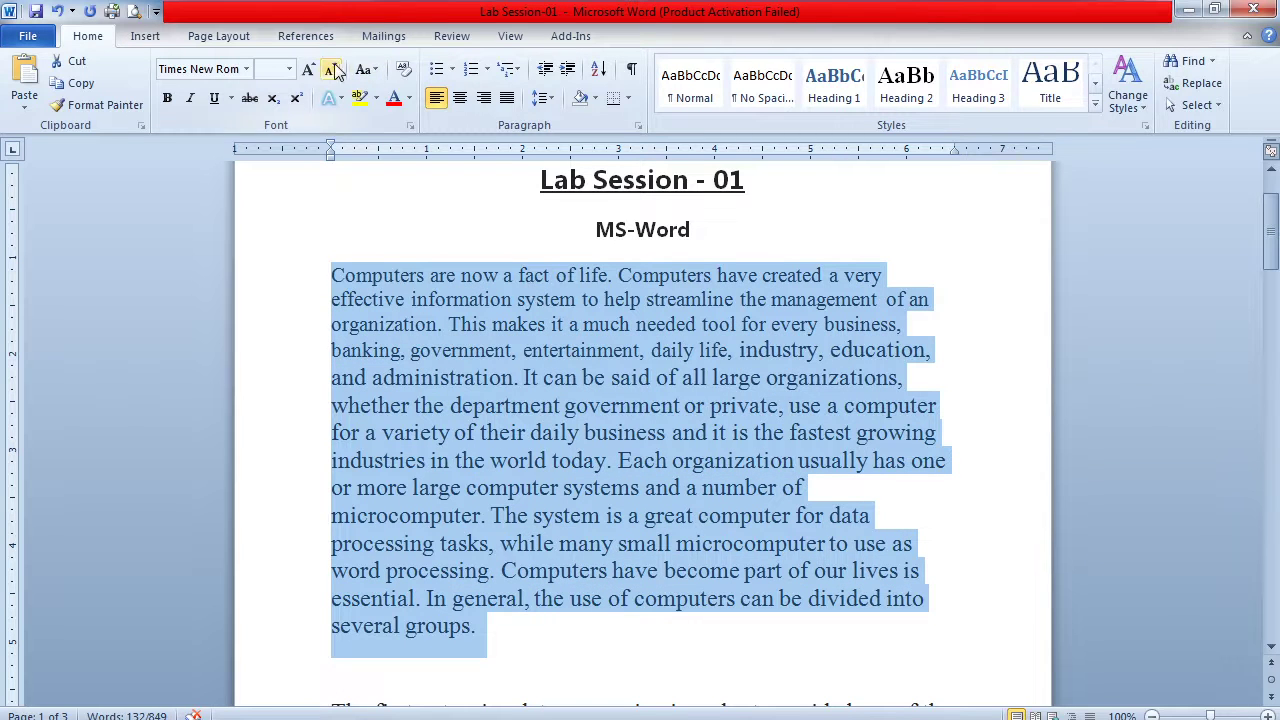
left_click(290, 68)
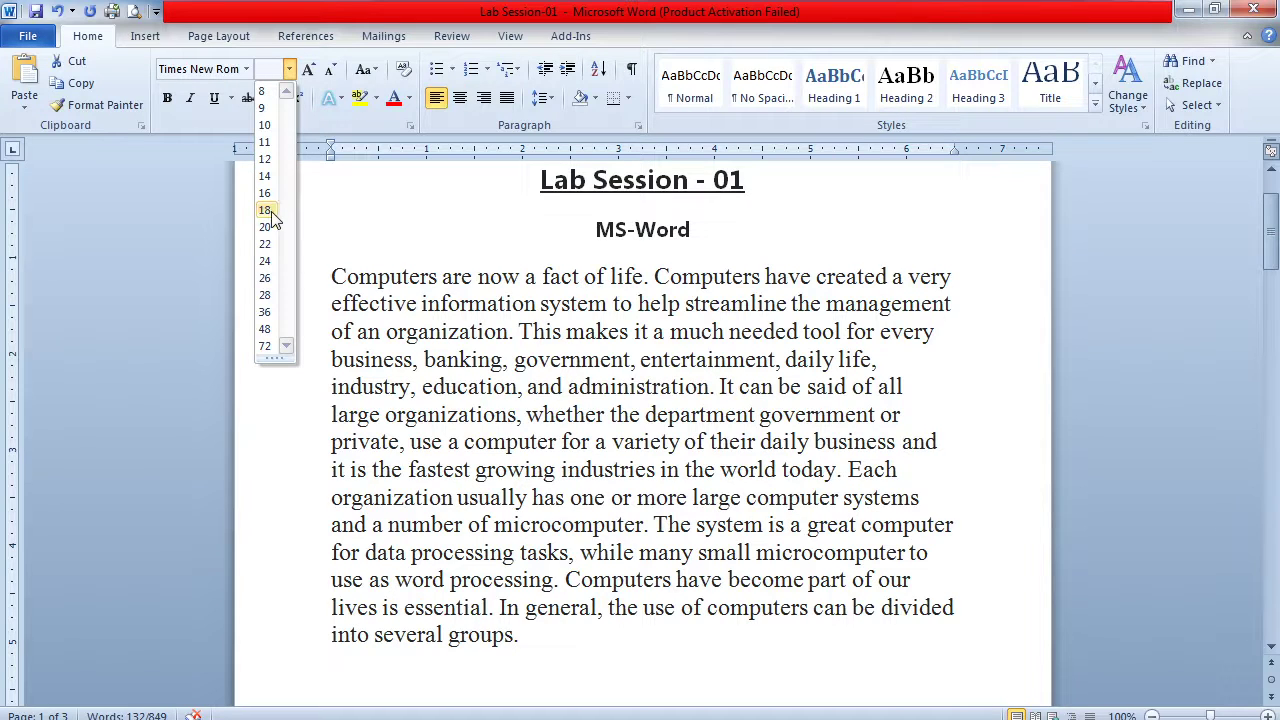
left_click(271, 211)
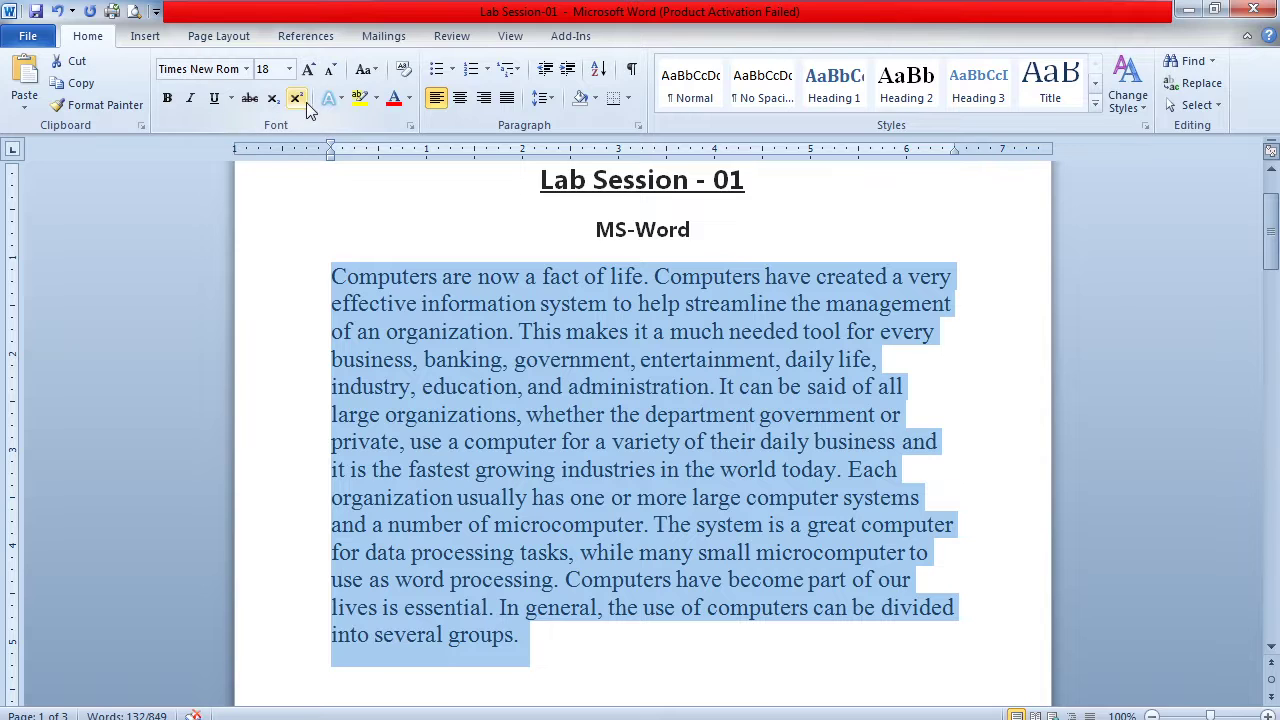
left_click(250, 99)
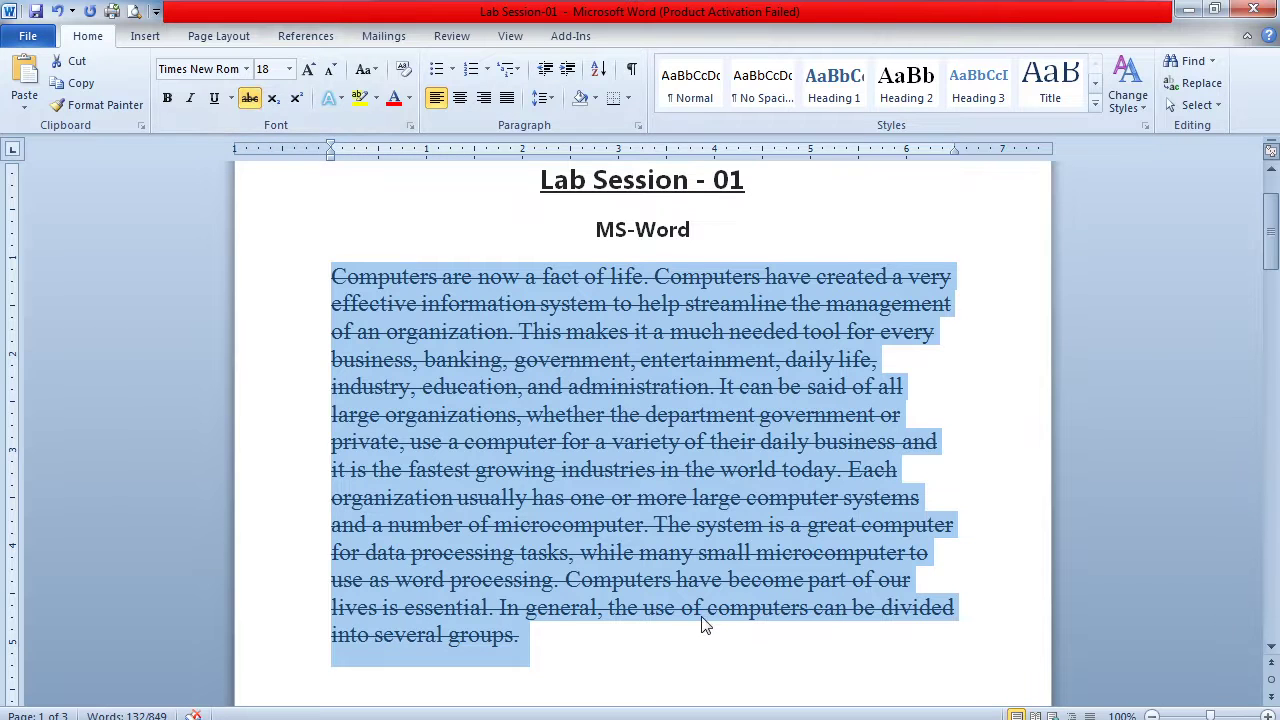
left_click(649, 645)
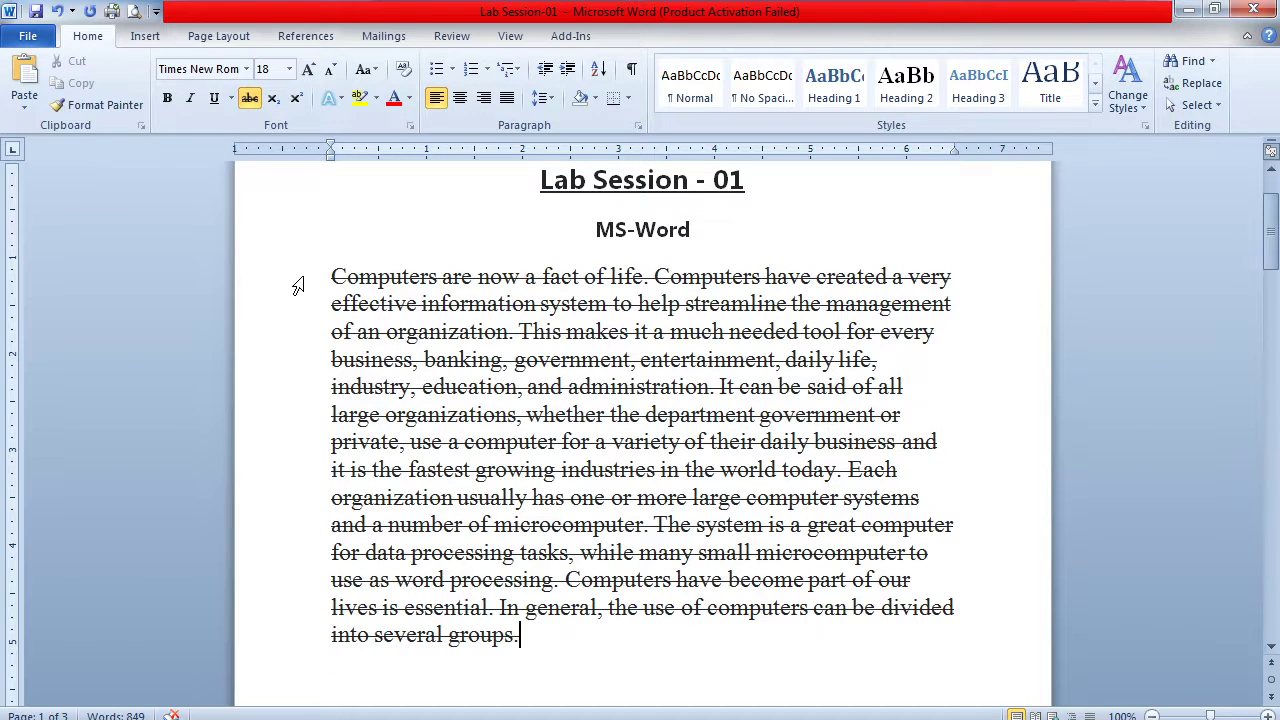
left_click_drag(332, 277, 550, 675)
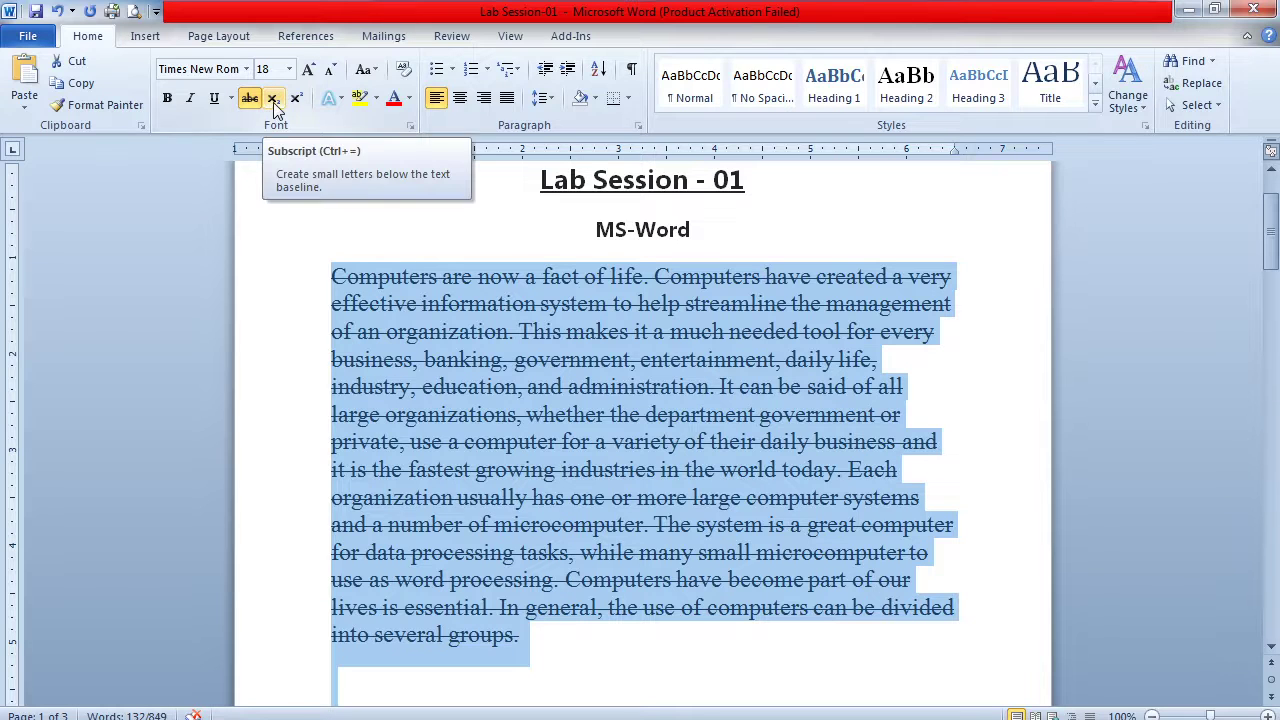
left_click(357, 224)
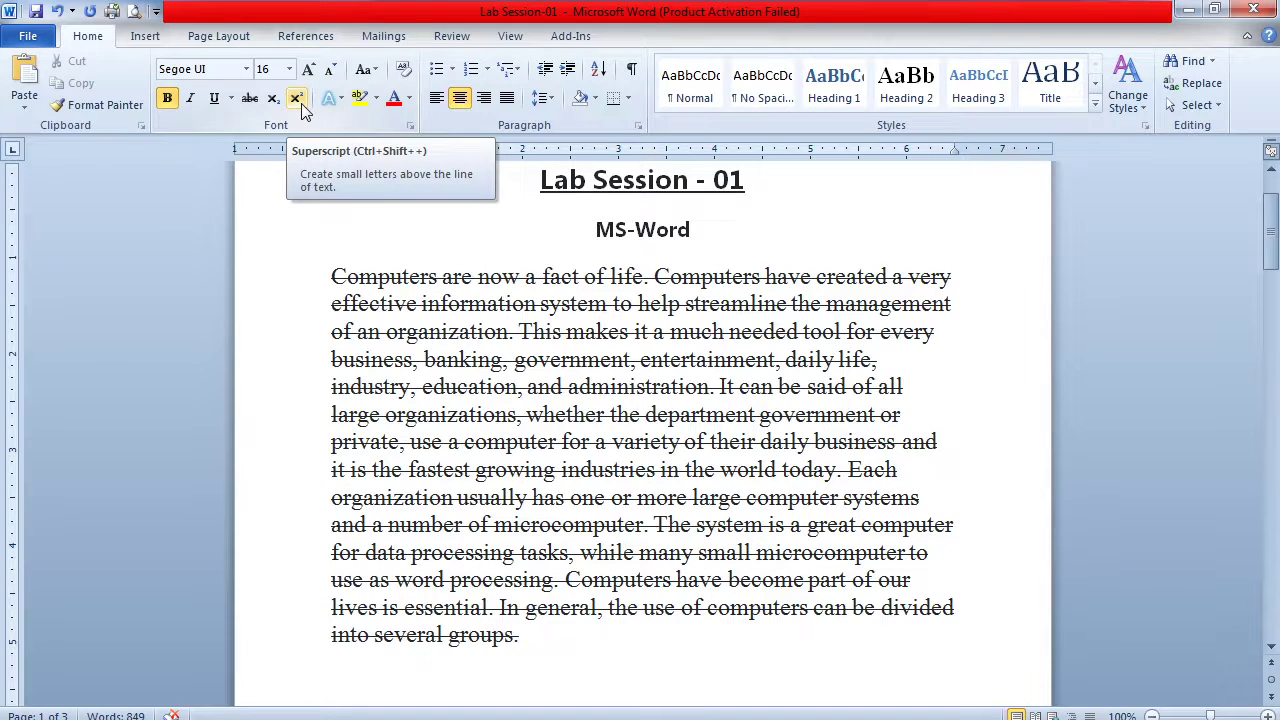
- Start a new line two paragraph breaks below the struck-through paragraph and enter x on it
left_click(520, 634)
key("Return")
key("Return")
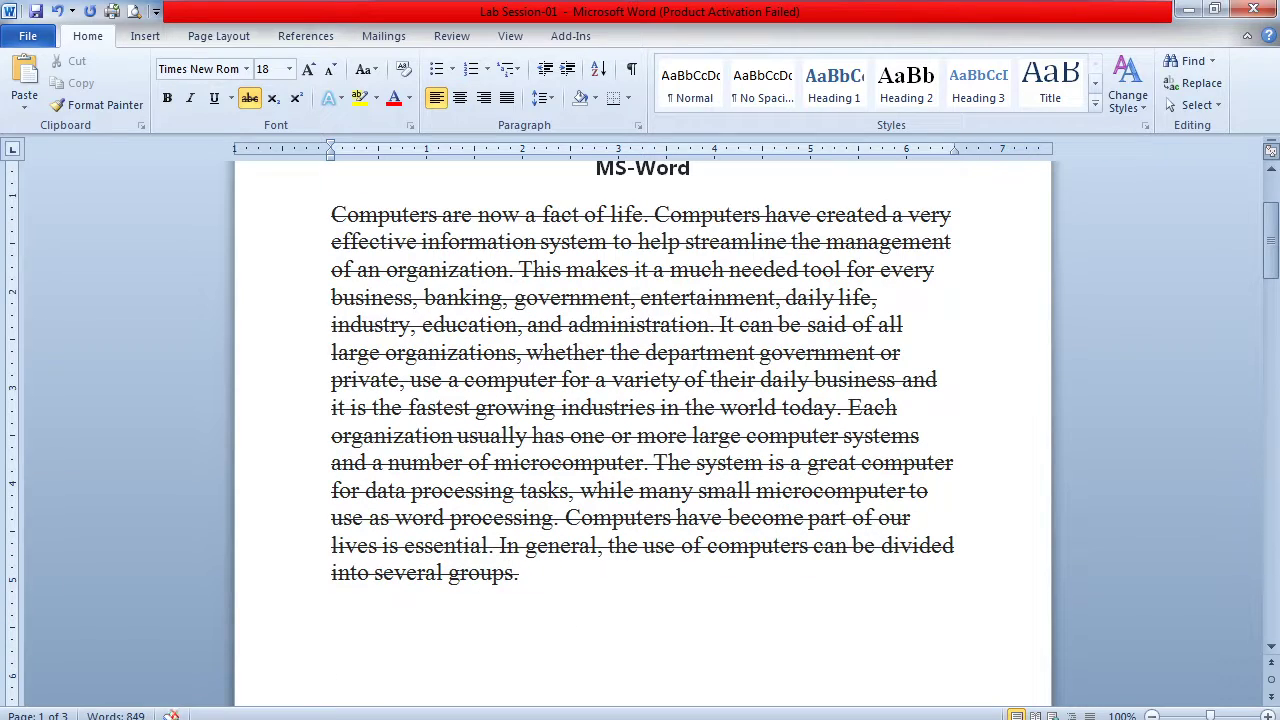
type("x")
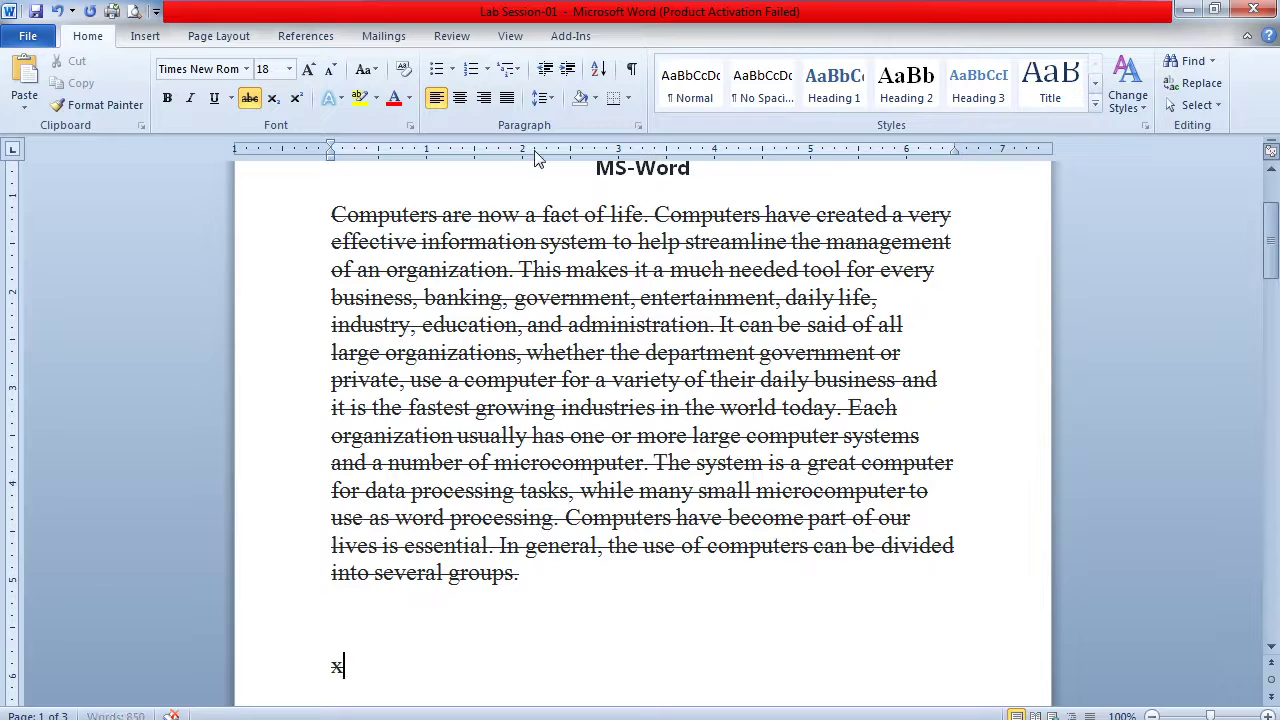
left_click(248, 97)
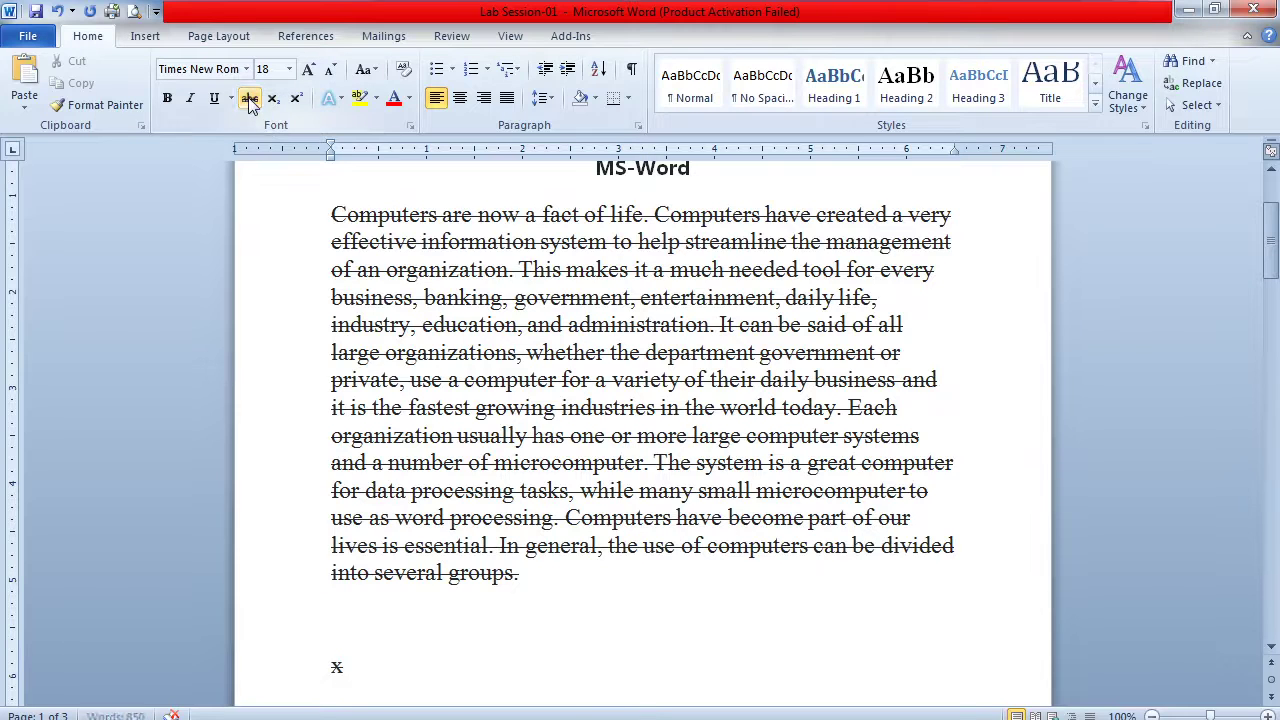
key("BackSpace")
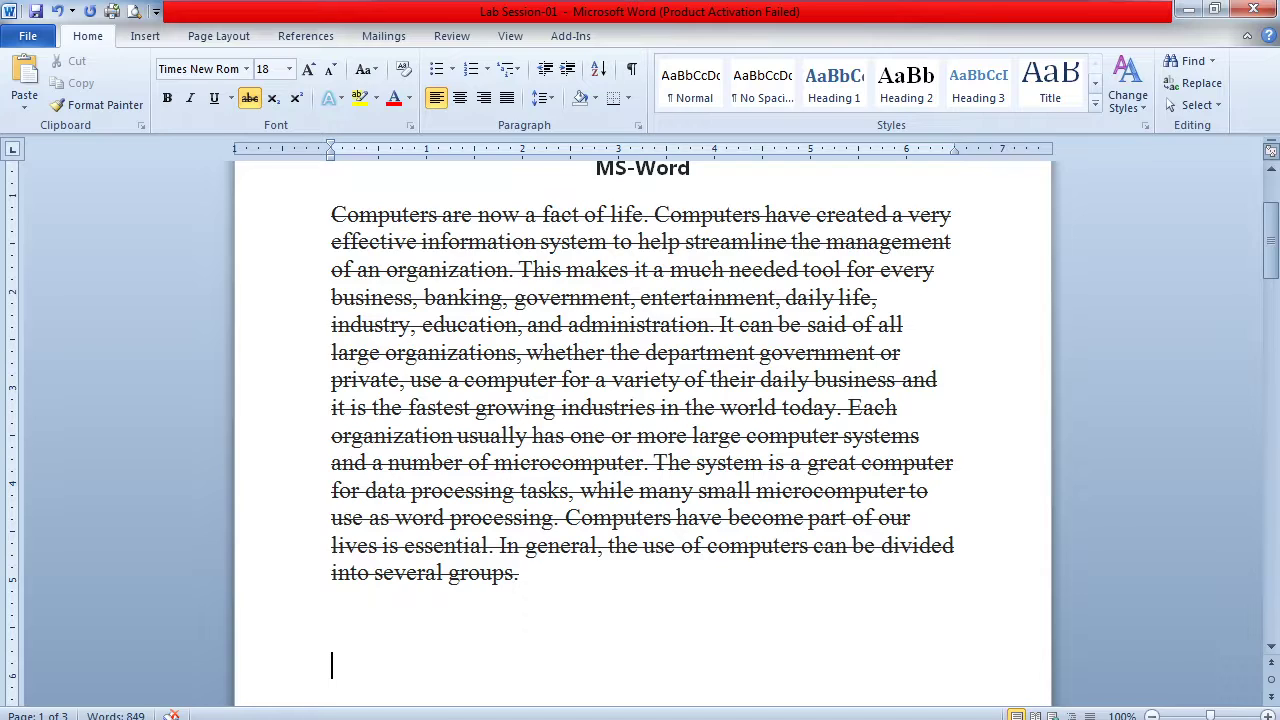
type("x")
- Remove the strikethrough from the x and add a superscript 2 after it
key("shift+Left")
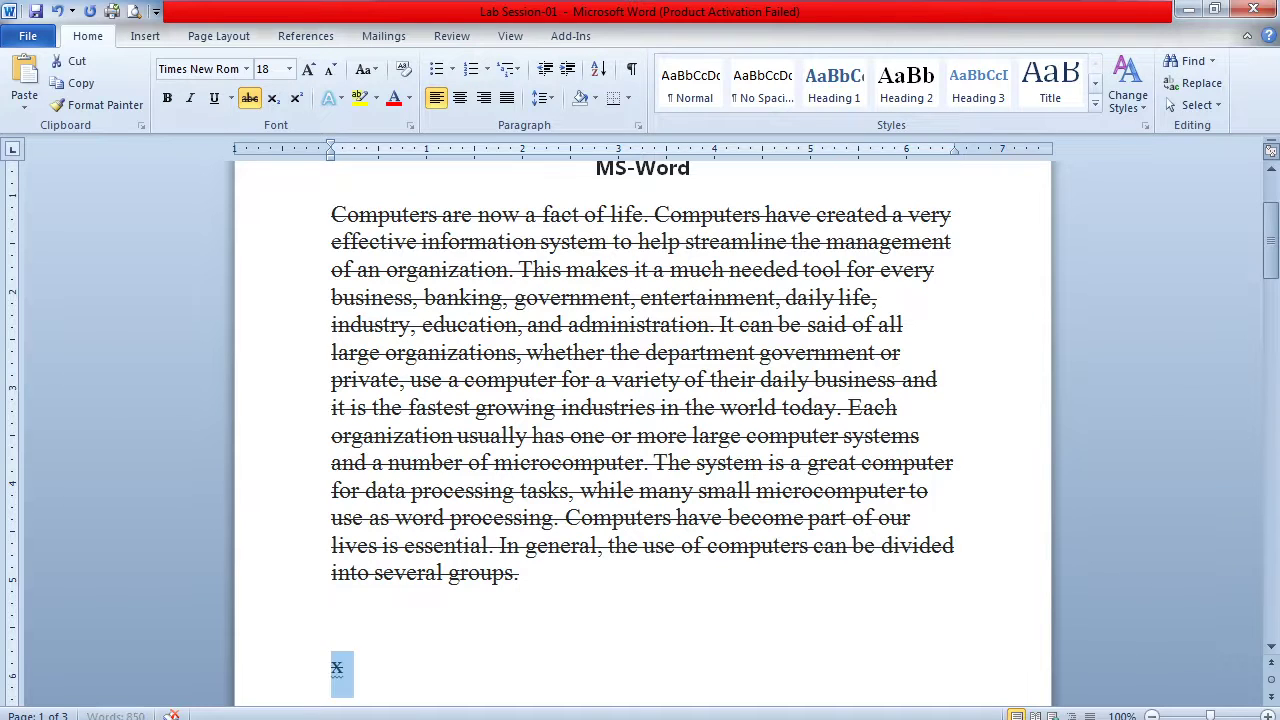
left_click(250, 99)
left_click(348, 672)
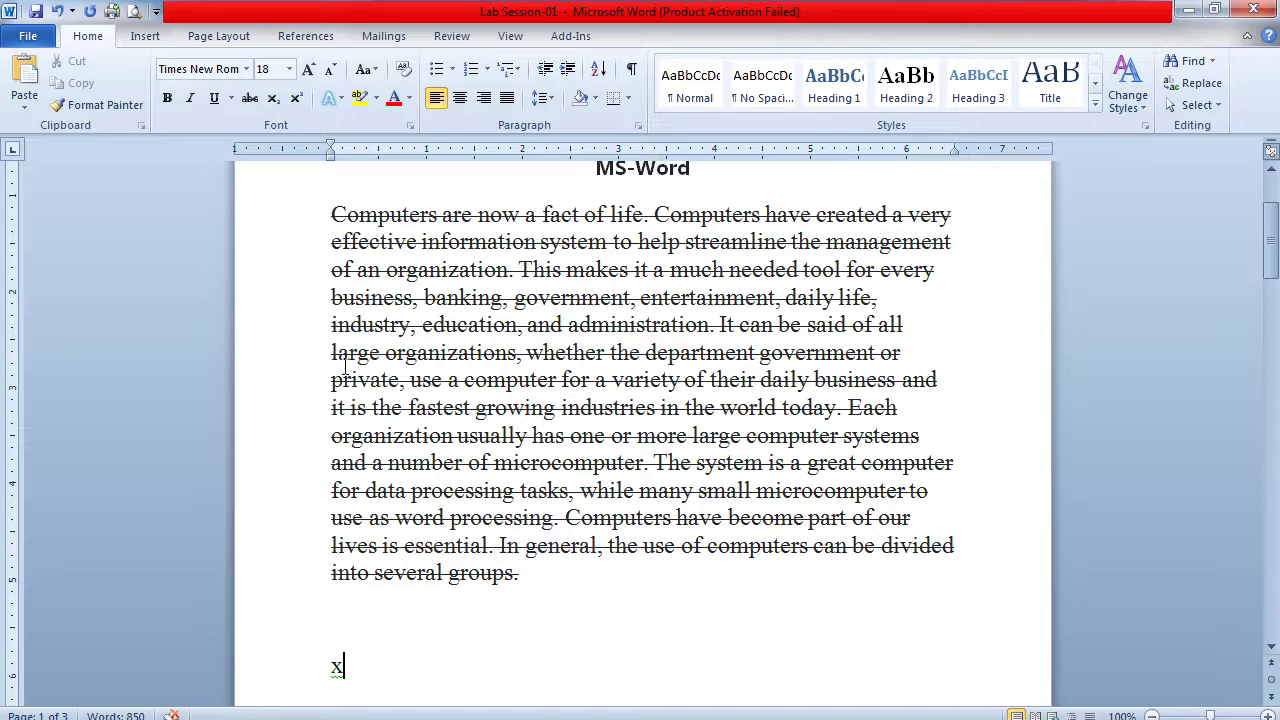
left_click(299, 105)
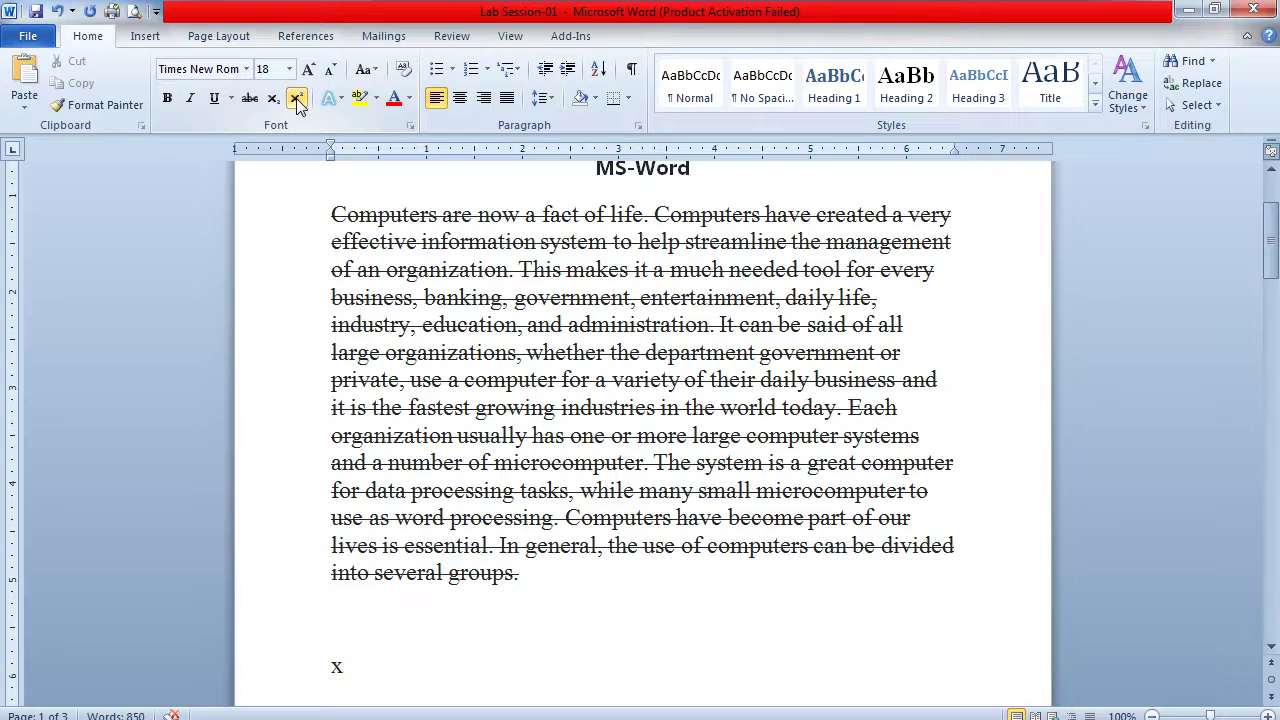
type("2")
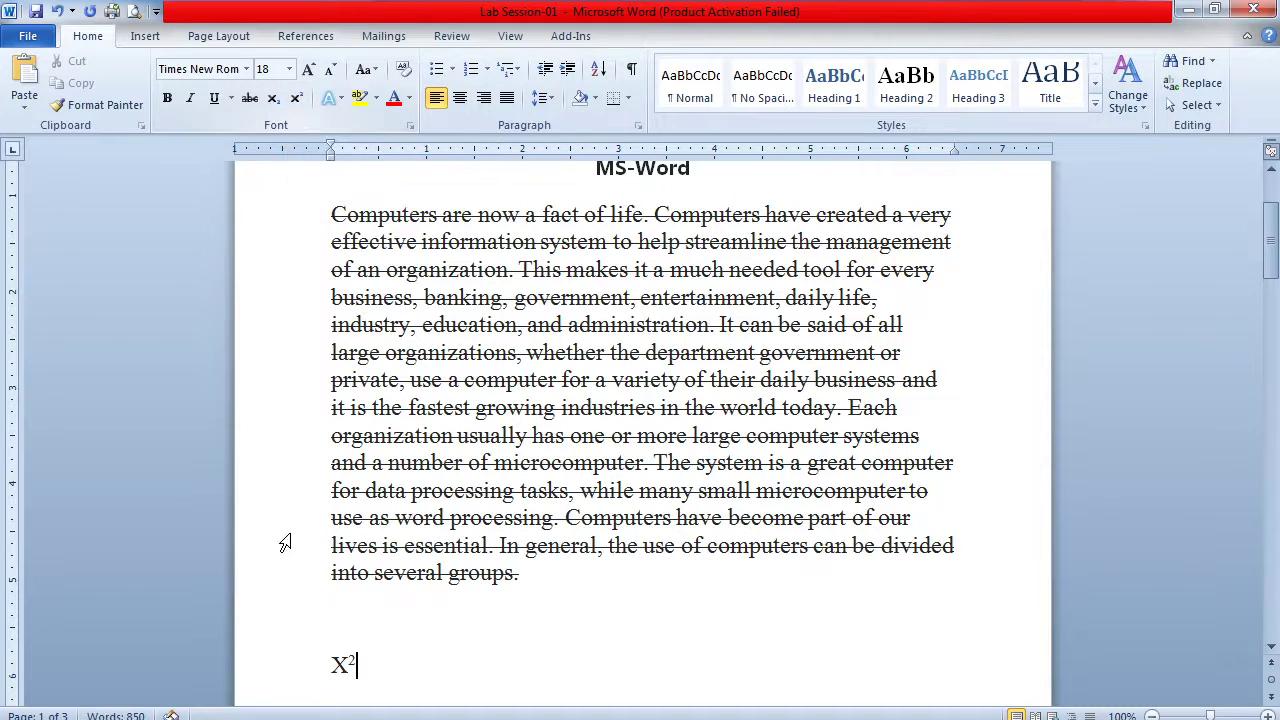
left_click(286, 640)
type("+")
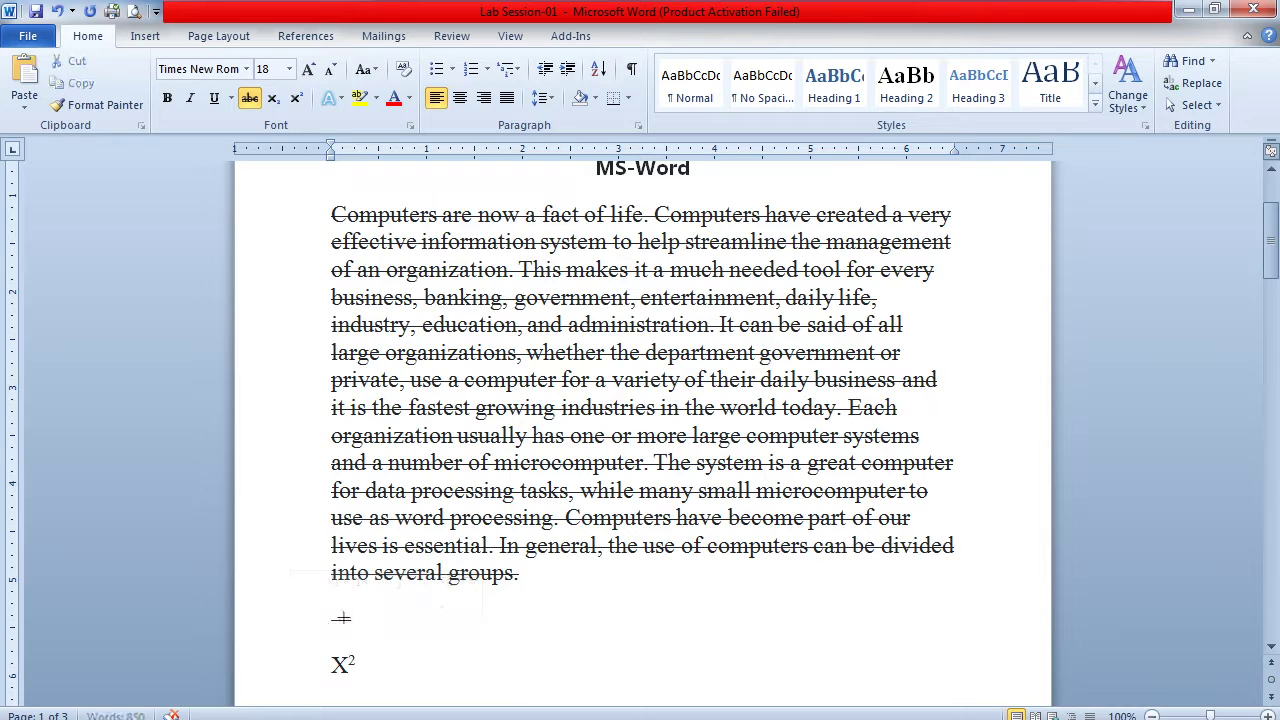
key("ctrl+z")
- Turn off superscript after X² and continue the expression with "+ y" at normal text level
left_click(380, 657)
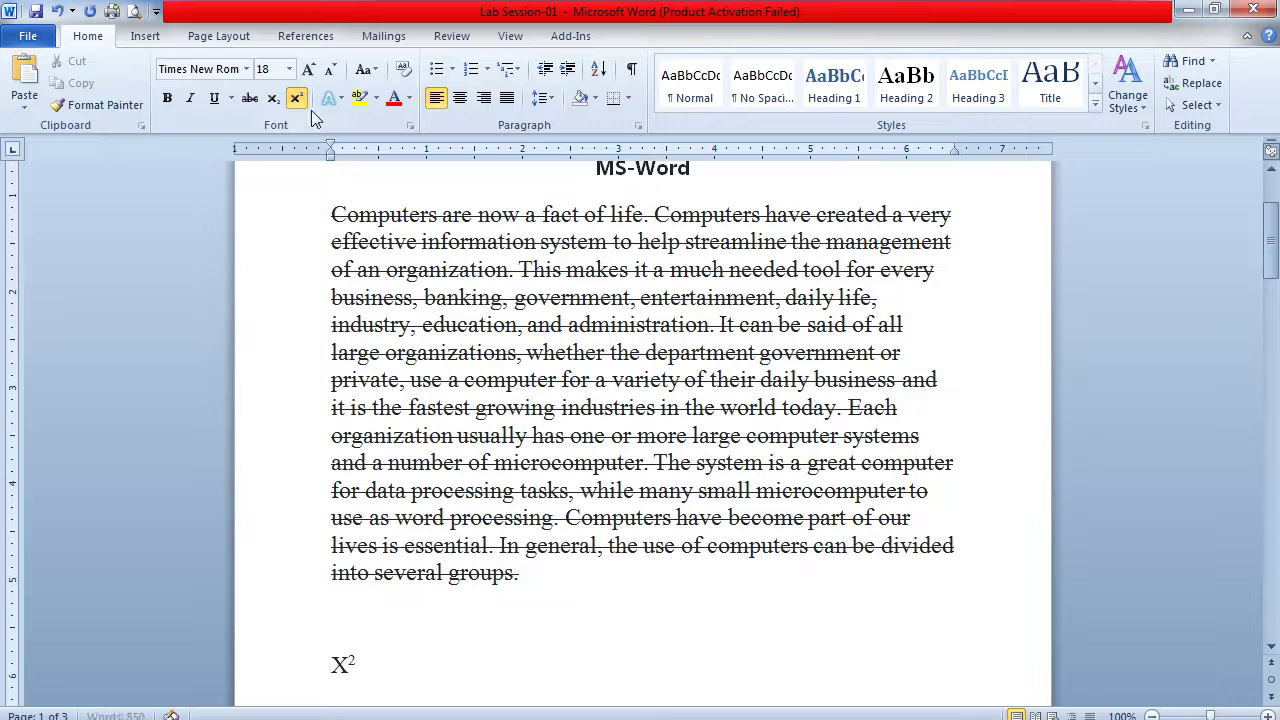
left_click(295, 99)
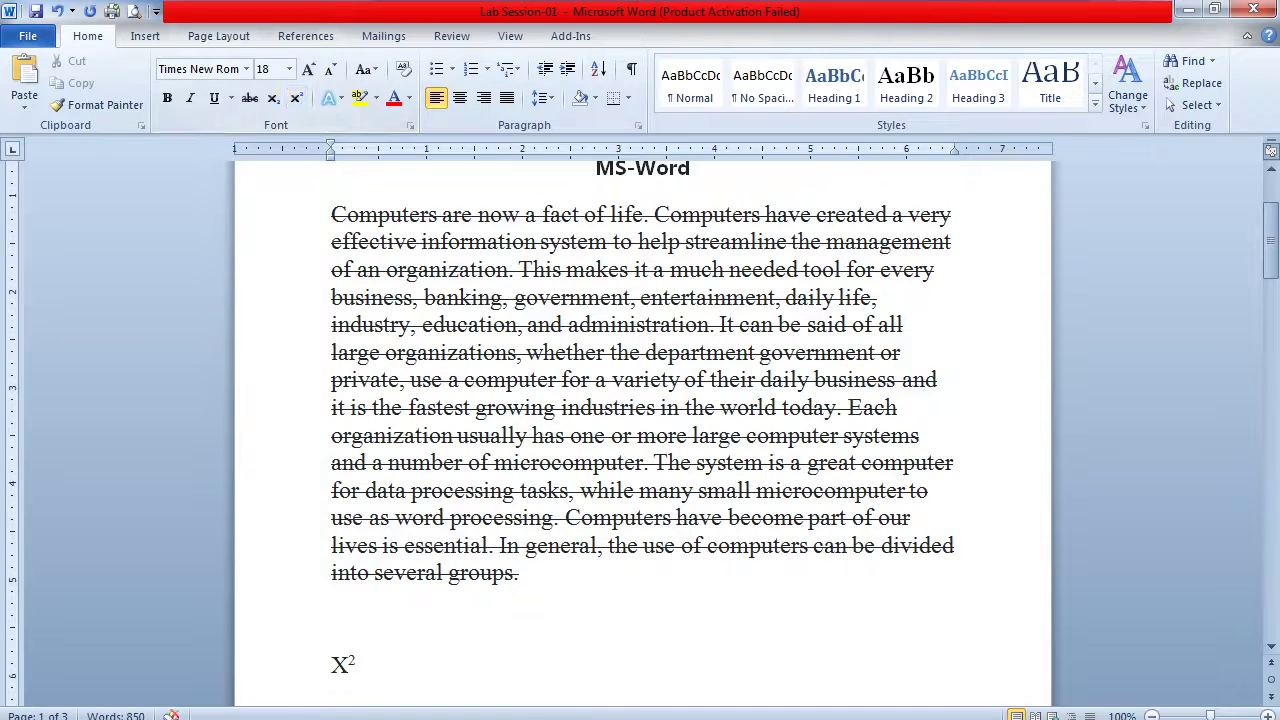
mouse_move(398, 718)
type("+ y")
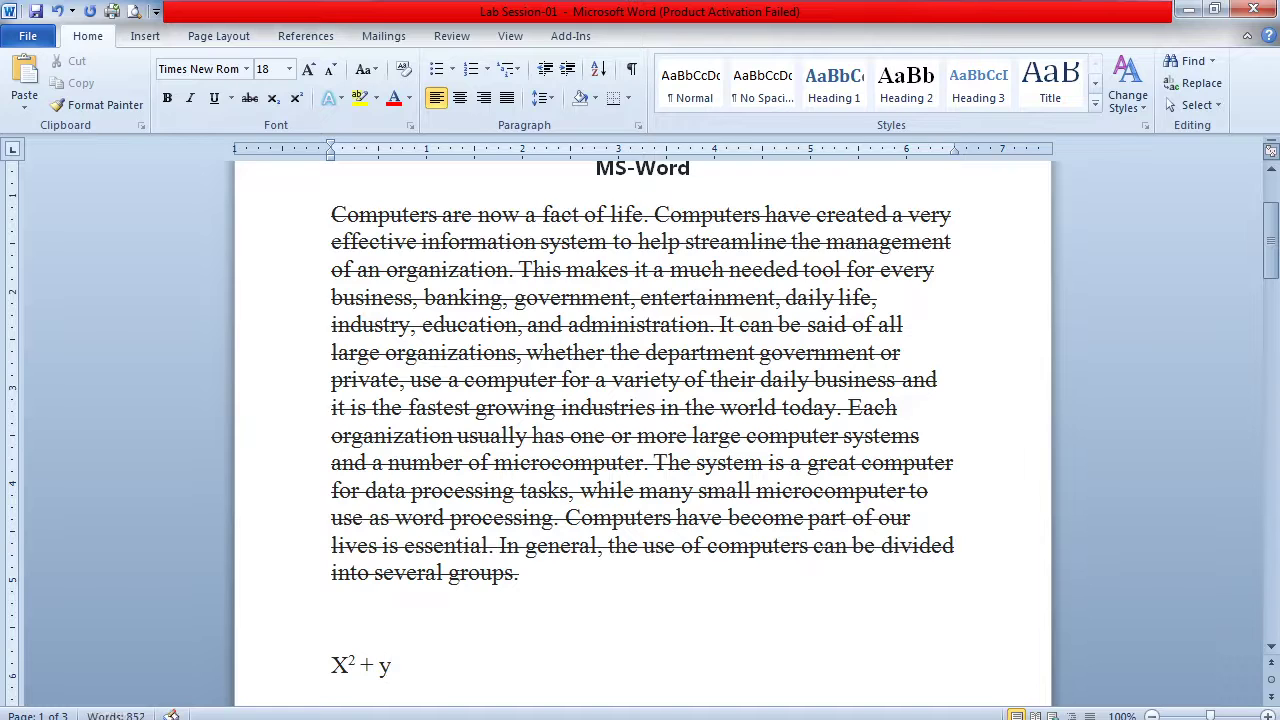
- Add a superscript 2 after the y in the expression and start a new line below it
left_click(298, 100)
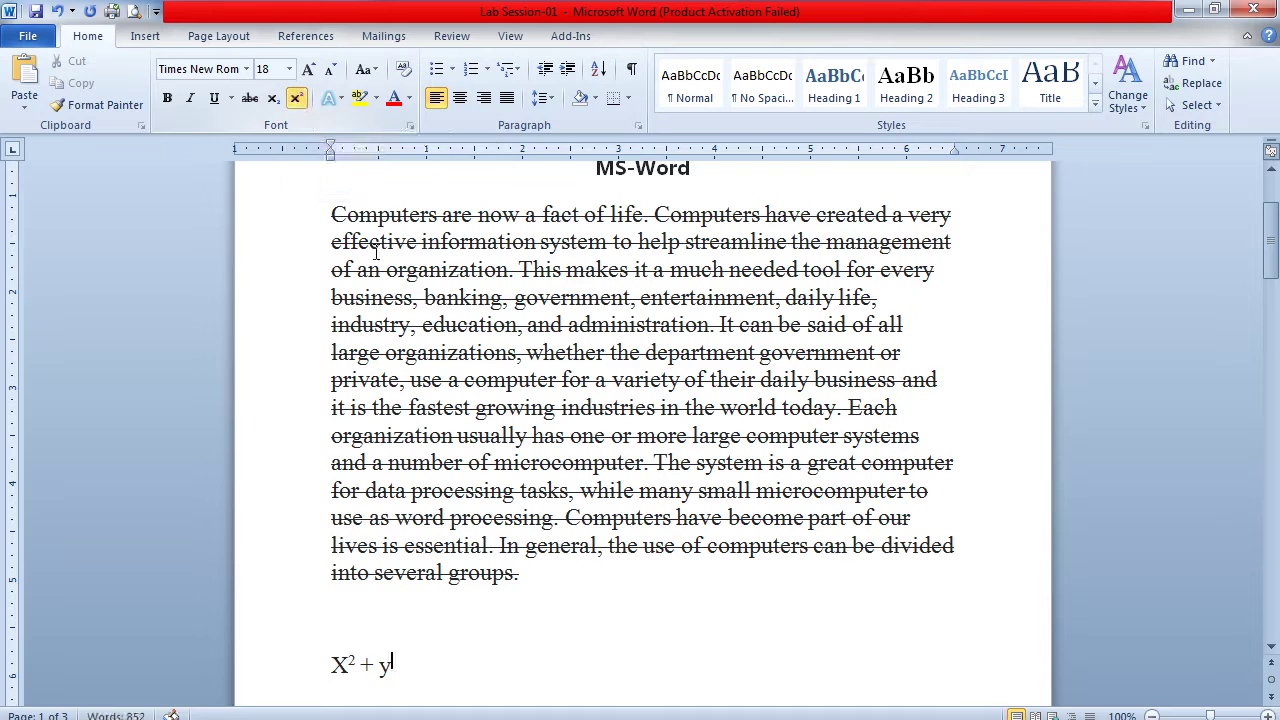
type("2")
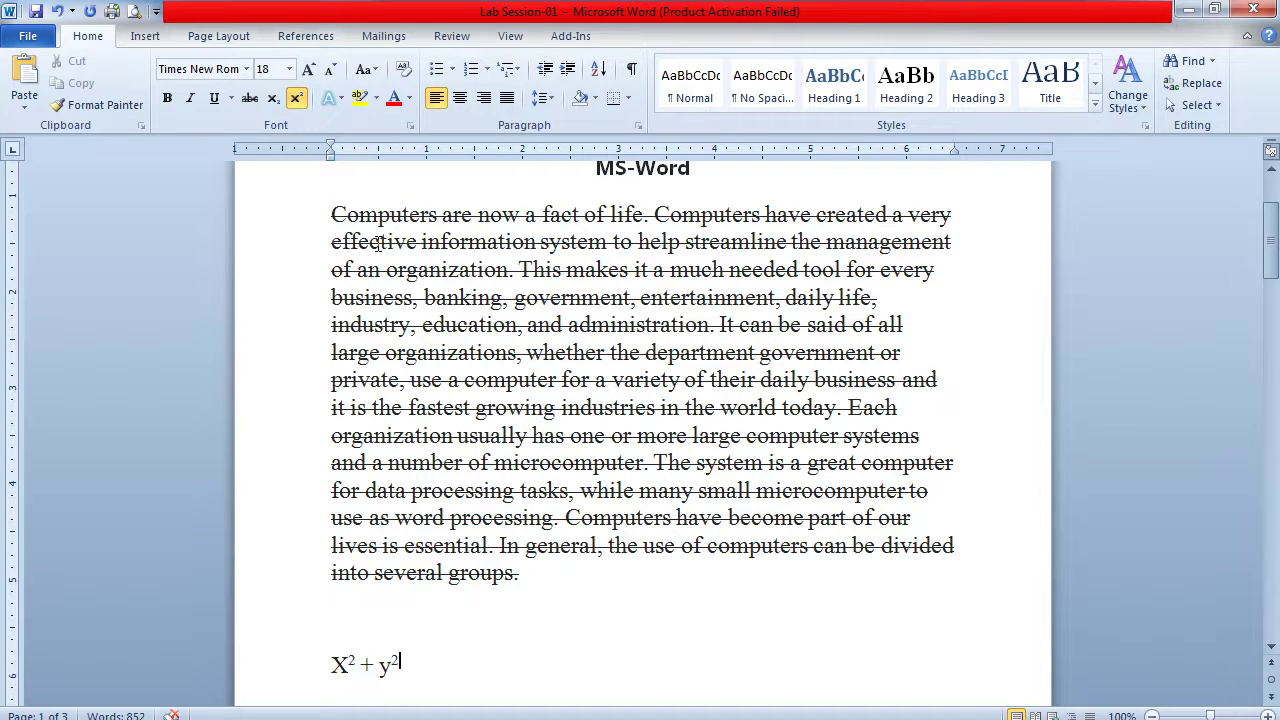
key("Return")
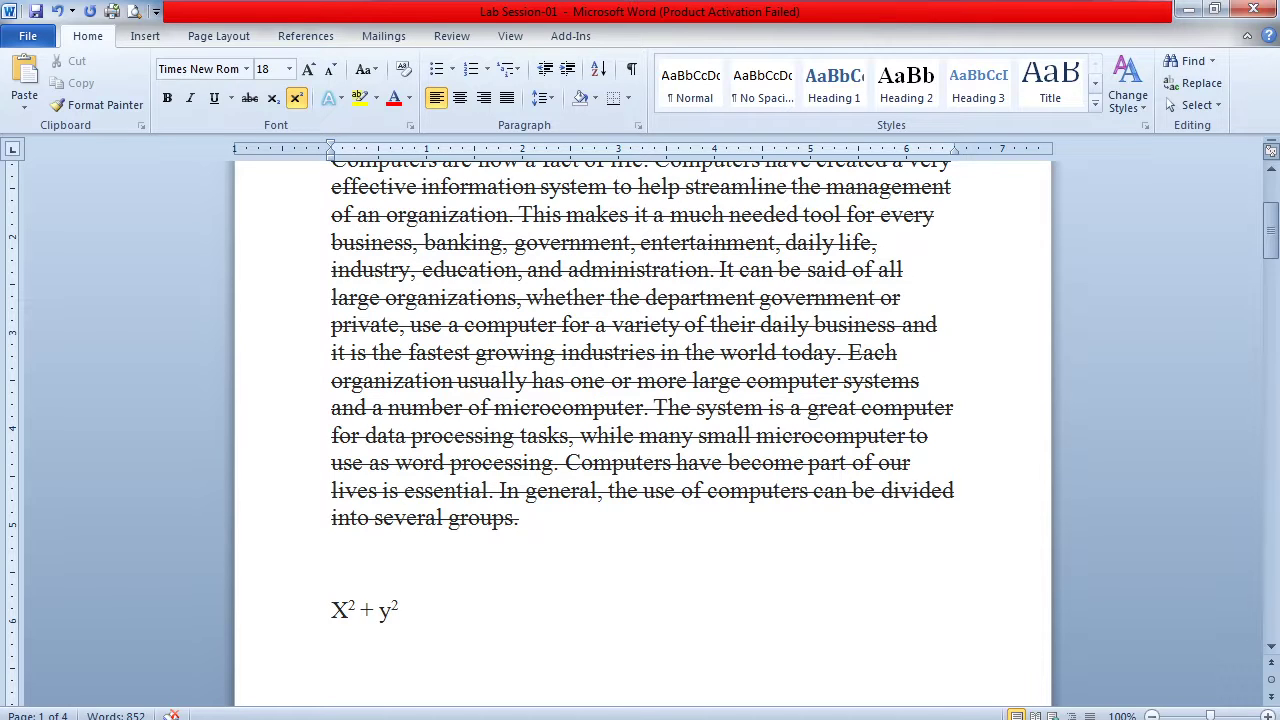
type("log")
key("BackSpace")
key("BackSpace")
key("BackSpace")
- Turn off superscript and enter "Log" with a subscript 10 on the line below the expression
left_click(297, 98)
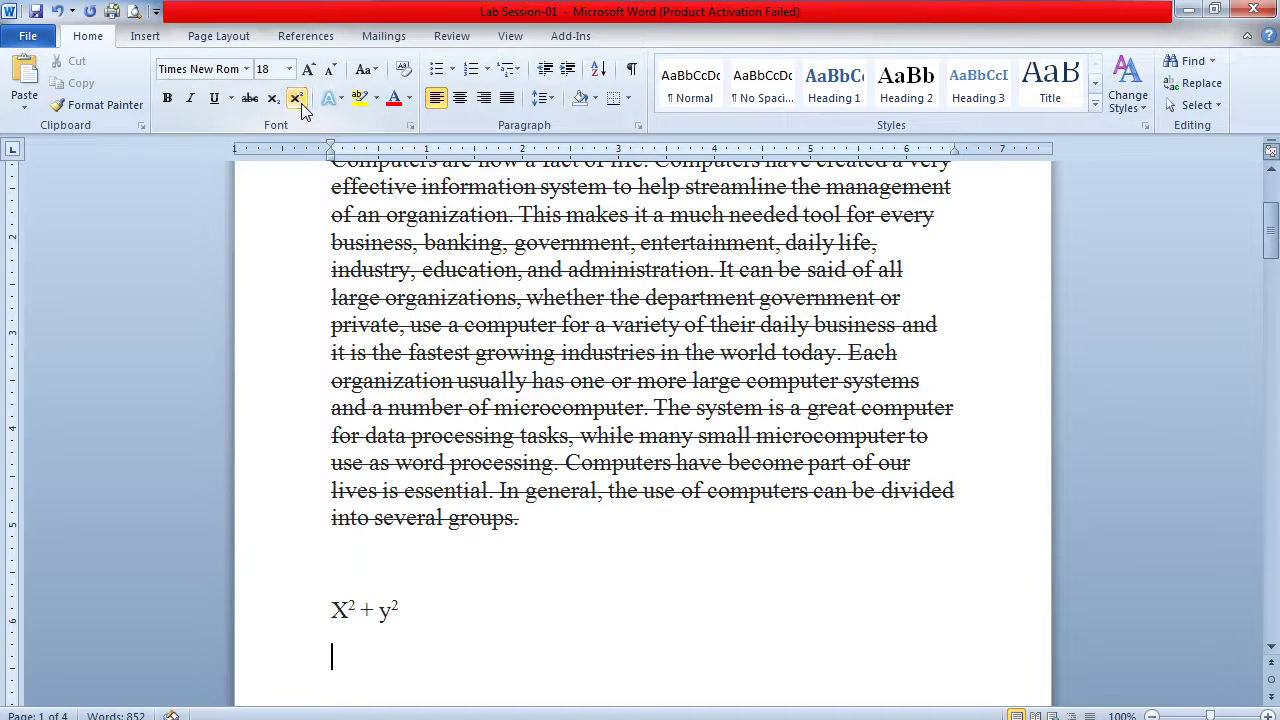
type("log")
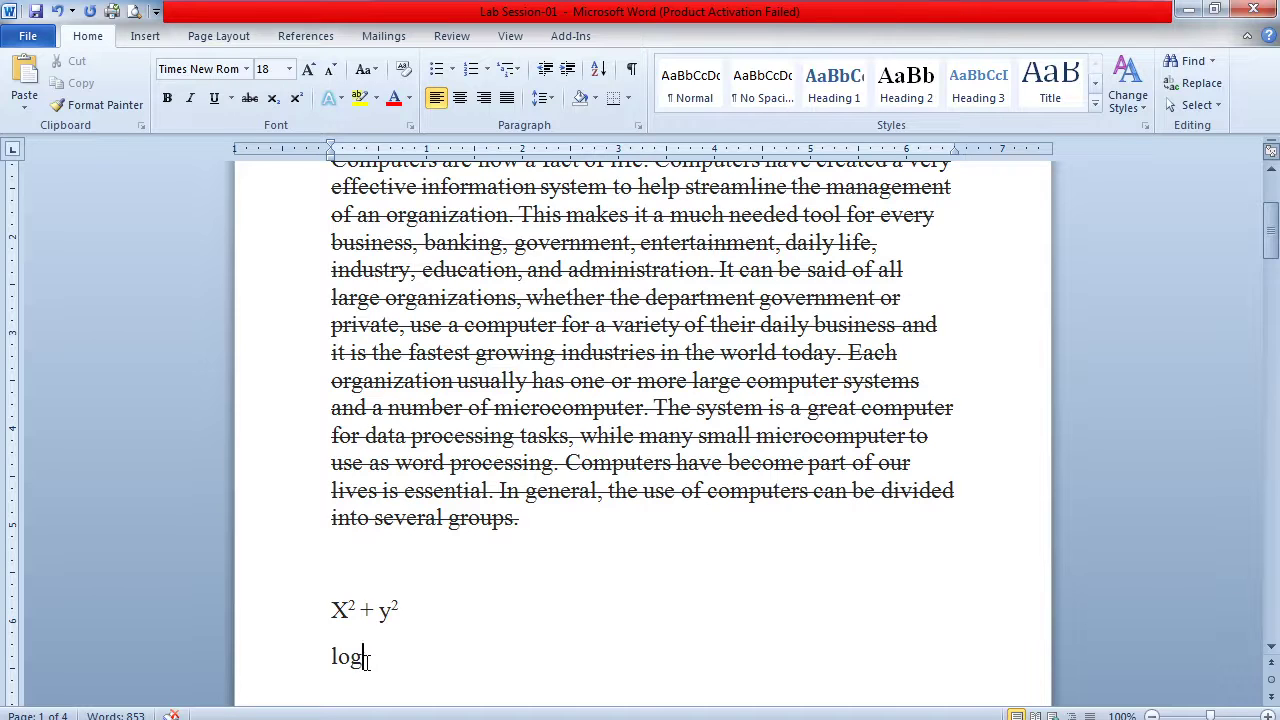
left_click(272, 104)
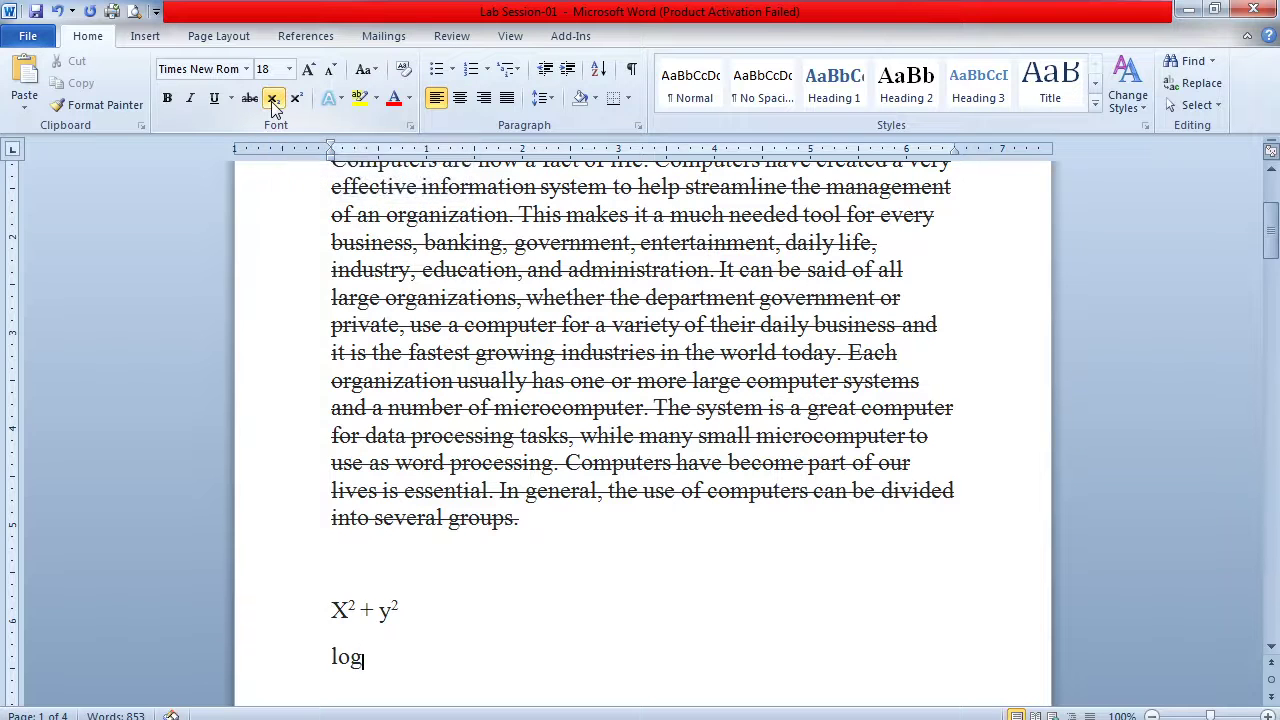
type("10")
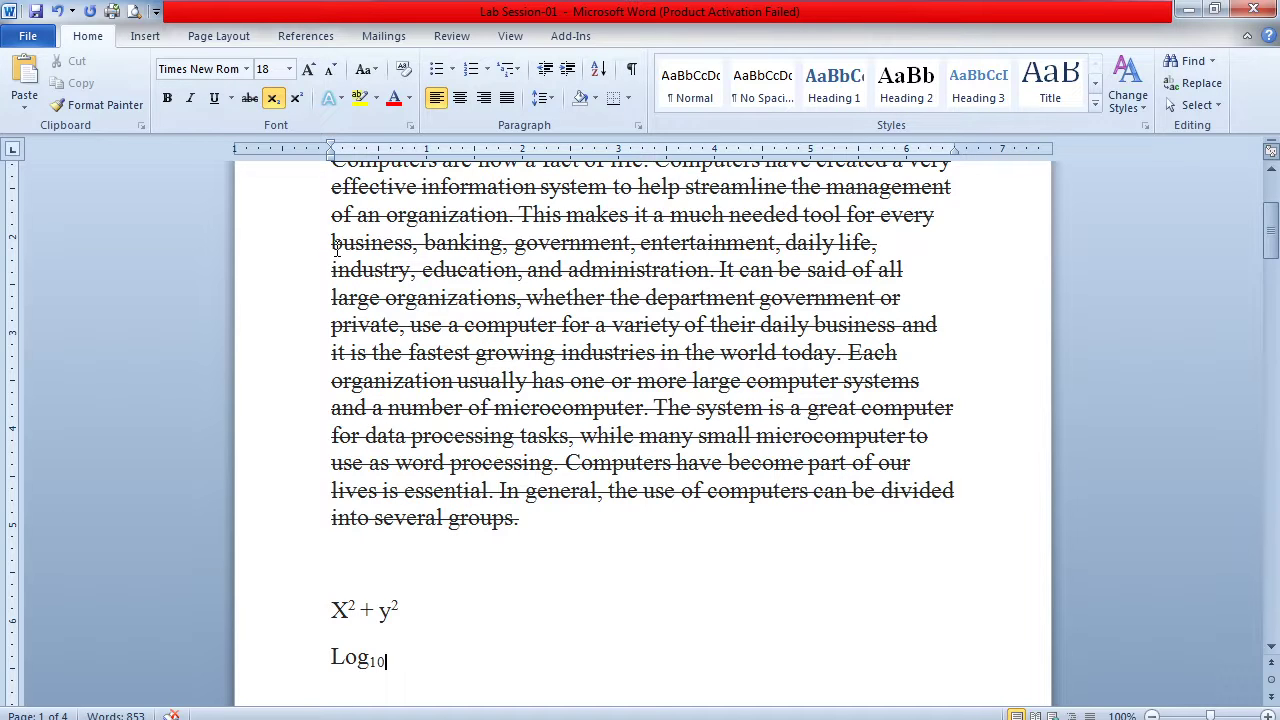
- Add "=" after the subscript 10 at normal text level and grow the font size at the insertion point to 20
left_click(273, 100)
type("= s")
key("BackSpace")
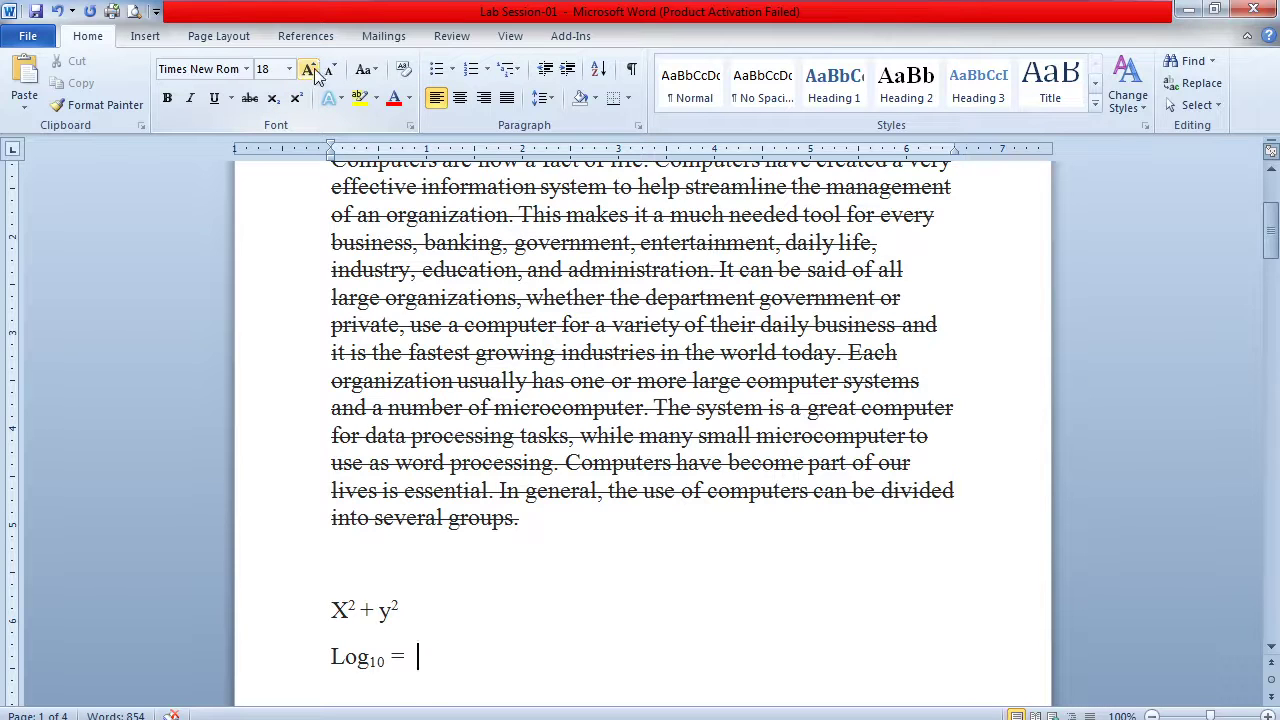
left_click(310, 69)
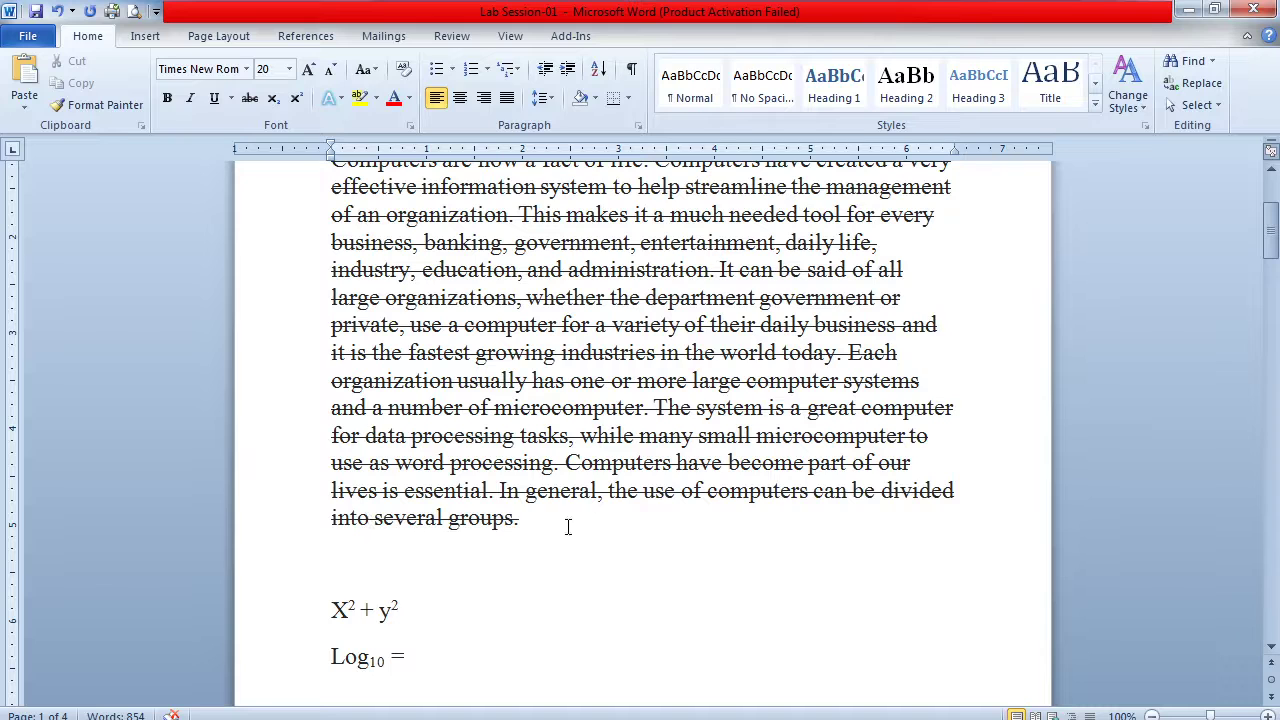
- Remove the strikethrough from the first paragraph under the MS-Word heading and grow its font size to 24
left_click_drag(566, 526, 286, 171)
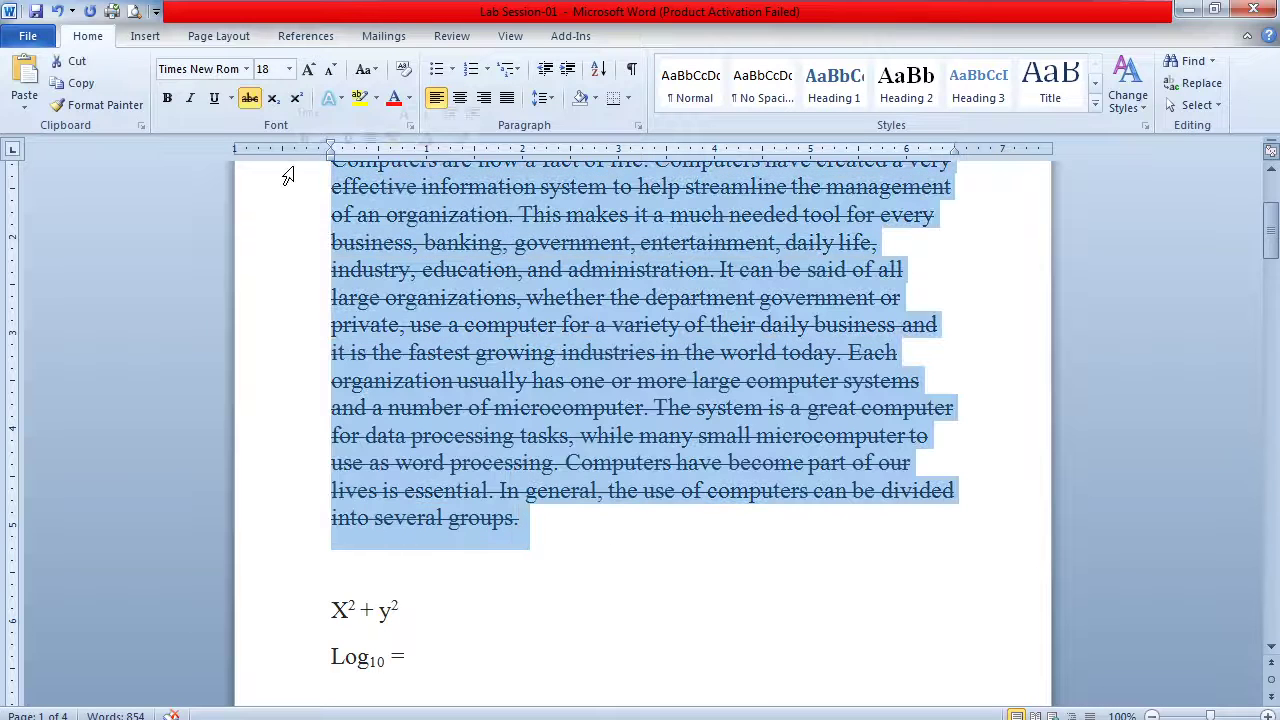
left_click(250, 98)
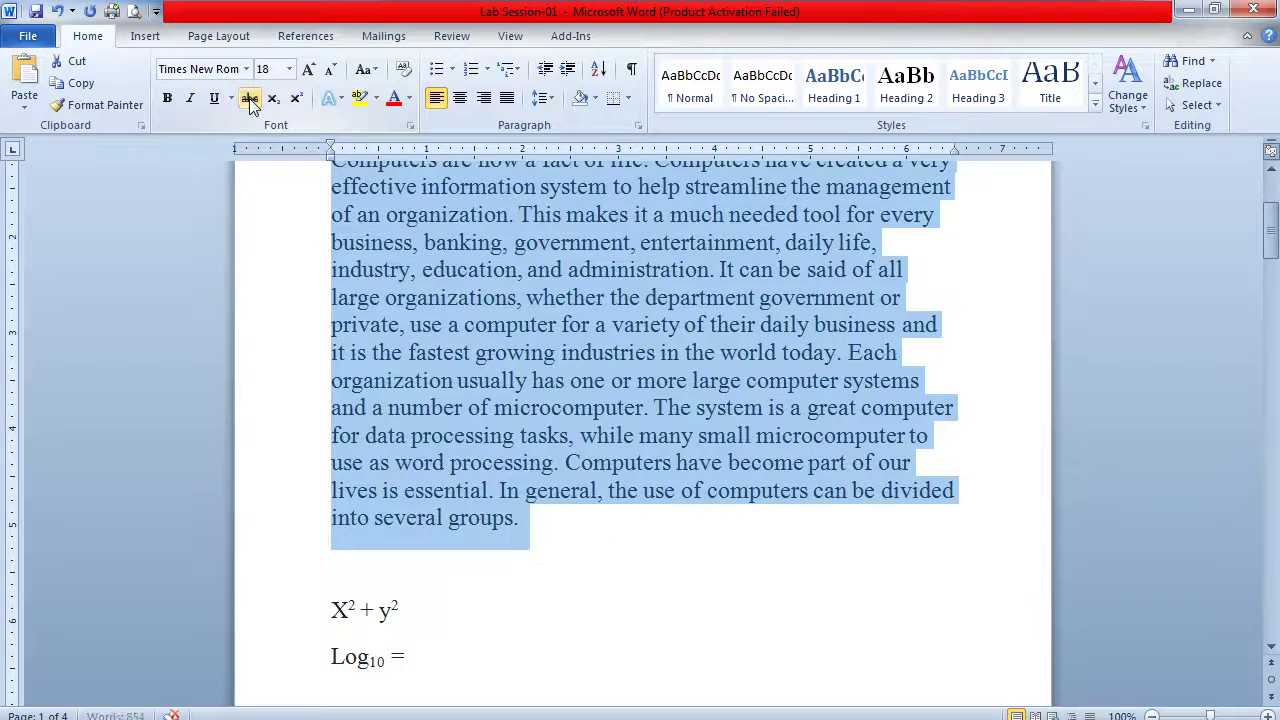
left_click(309, 69)
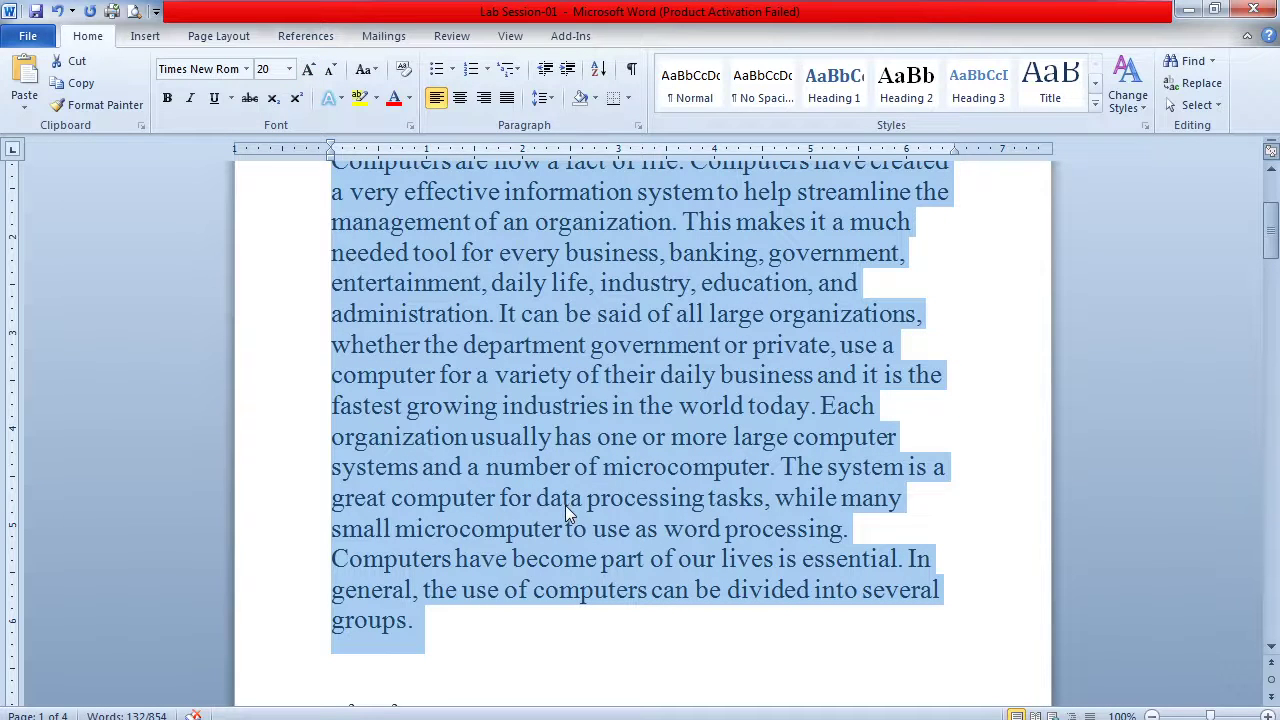
left_click(311, 70)
left_click(311, 70)
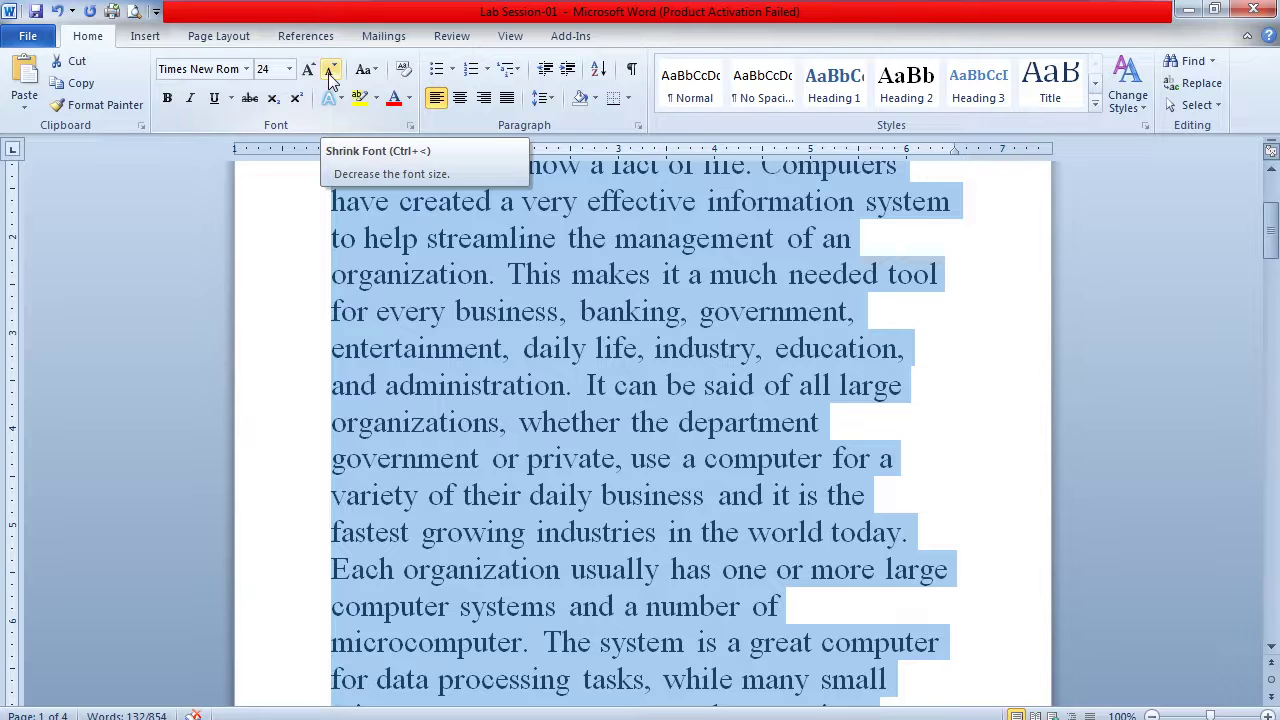
- Shrink the font size of the first paragraph under the MS-Word heading to 12
left_click(331, 70)
left_click(331, 70)
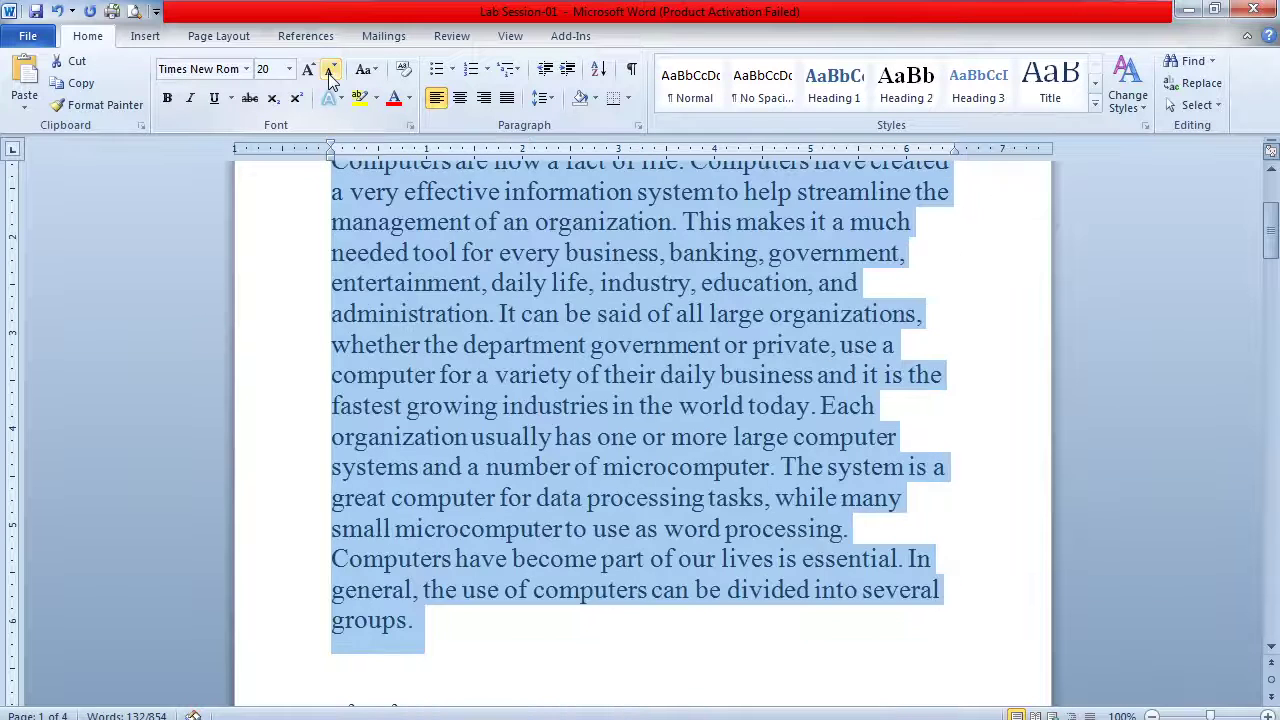
left_click(331, 70)
left_click(331, 70)
left_click(331, 70)
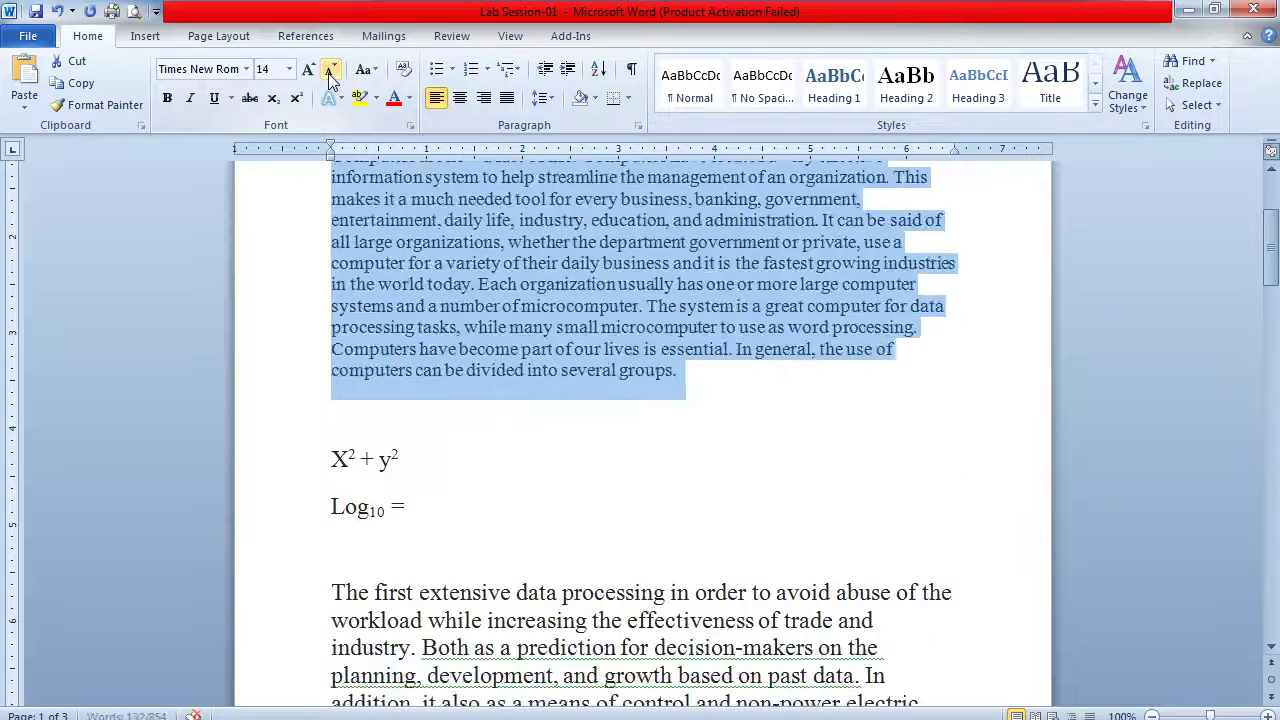
left_click(331, 70)
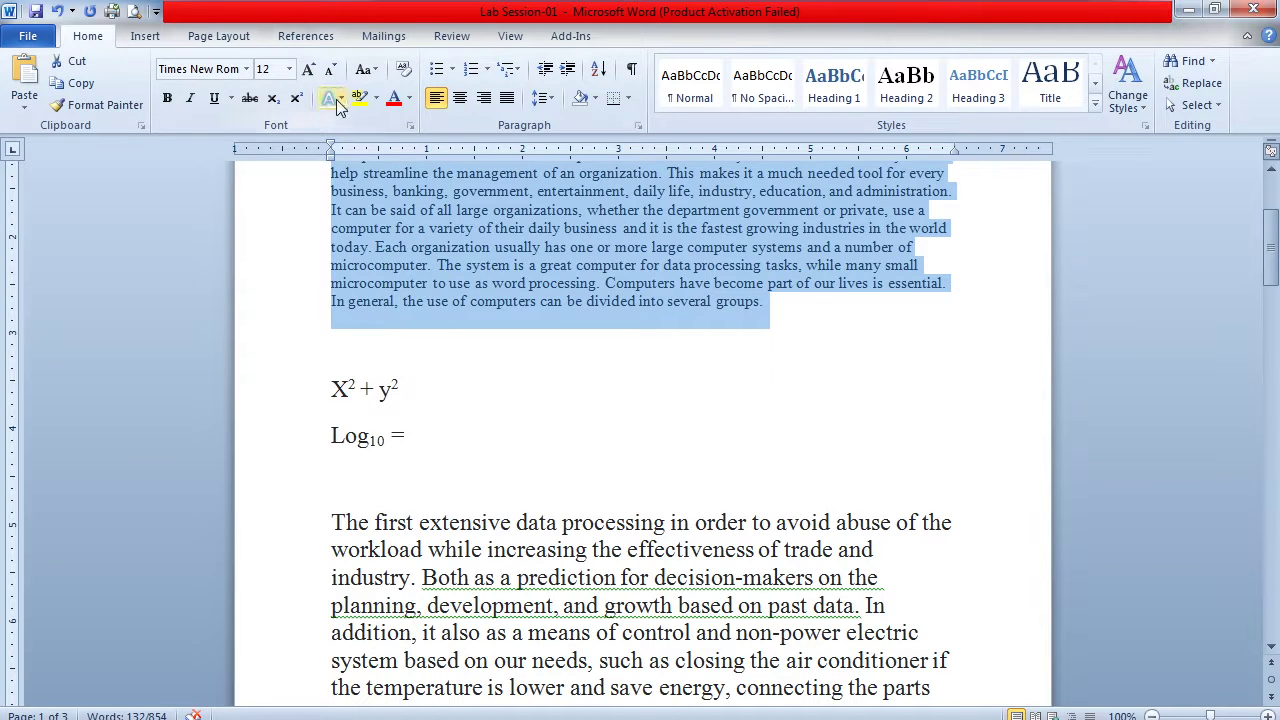
- Apply the red outlined text effect to the selected first paragraph
left_click(341, 99)
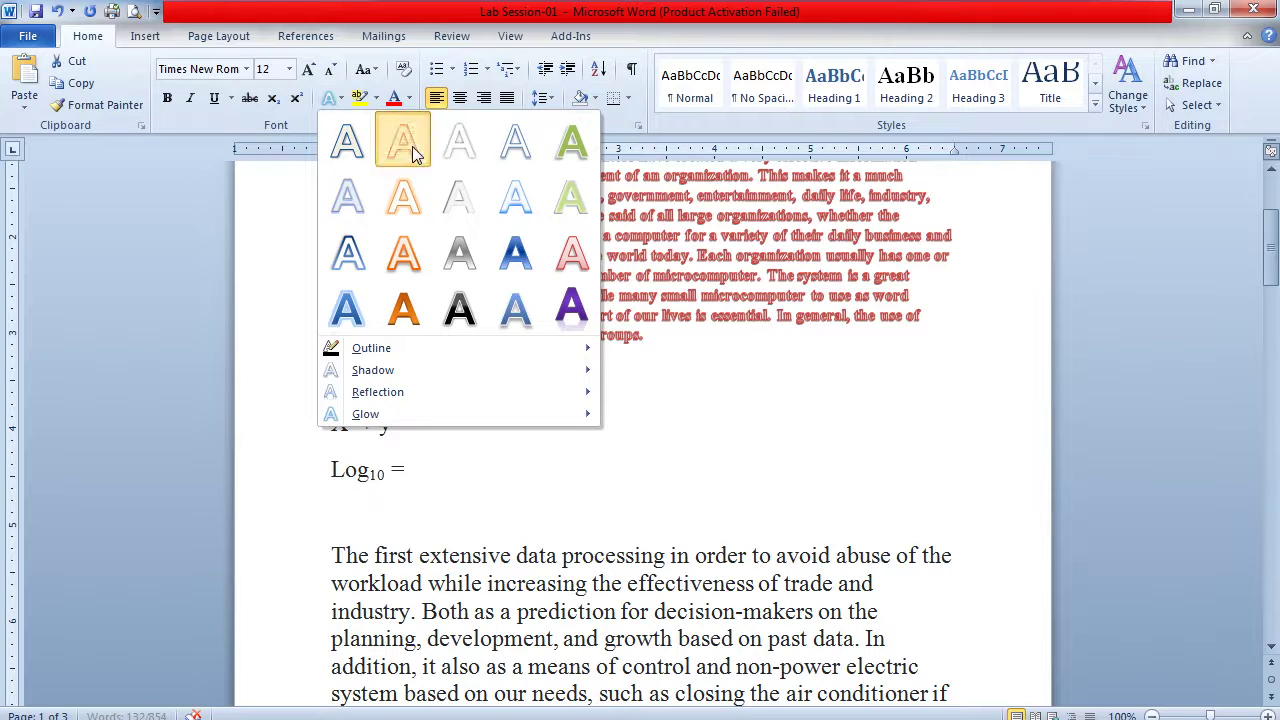
left_click(412, 146)
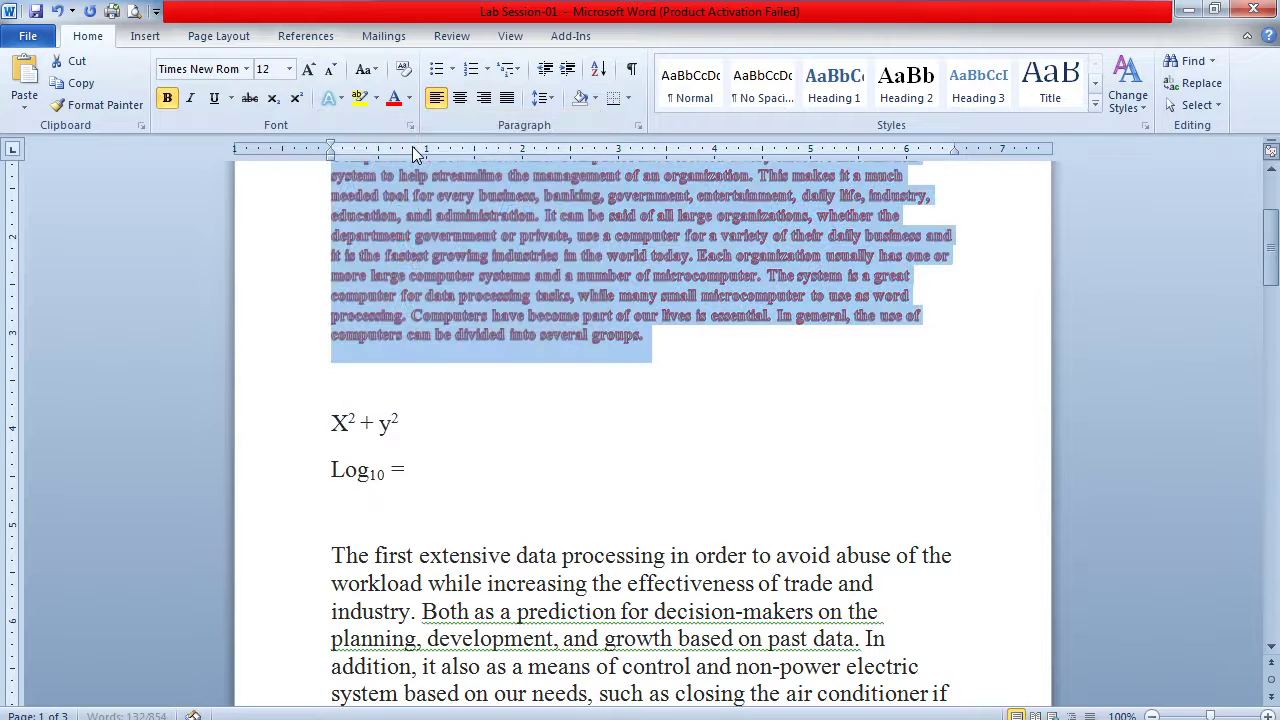
- Examine the change-case options, the outline, shadow and reflection text effects, and the text highlight colours without applying any
left_click(374, 72)
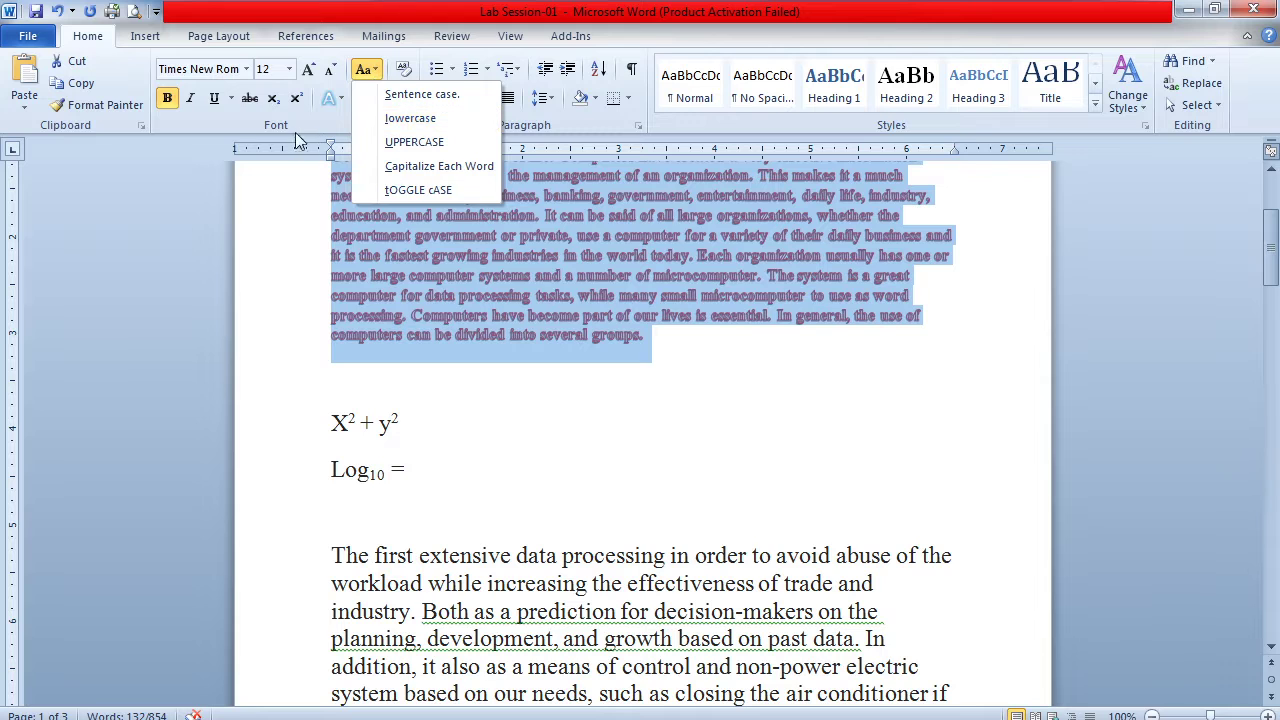
left_click(352, 103)
left_click(340, 101)
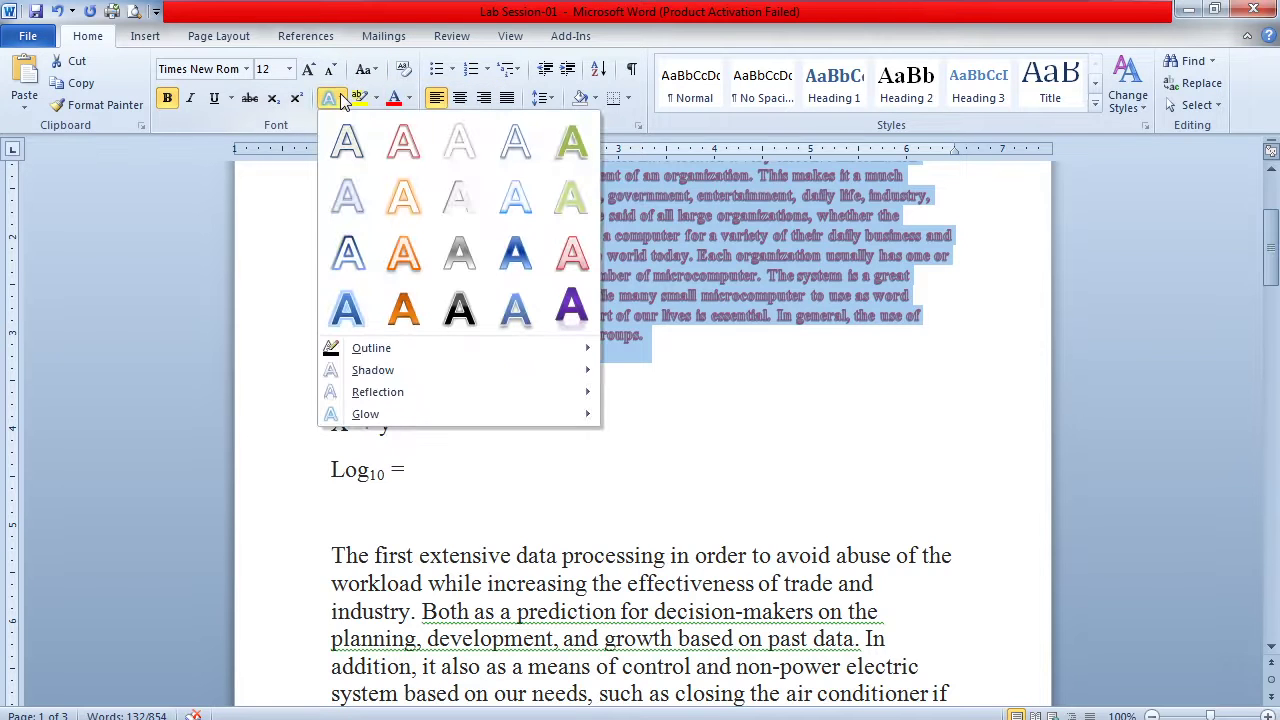
mouse_move(392, 352)
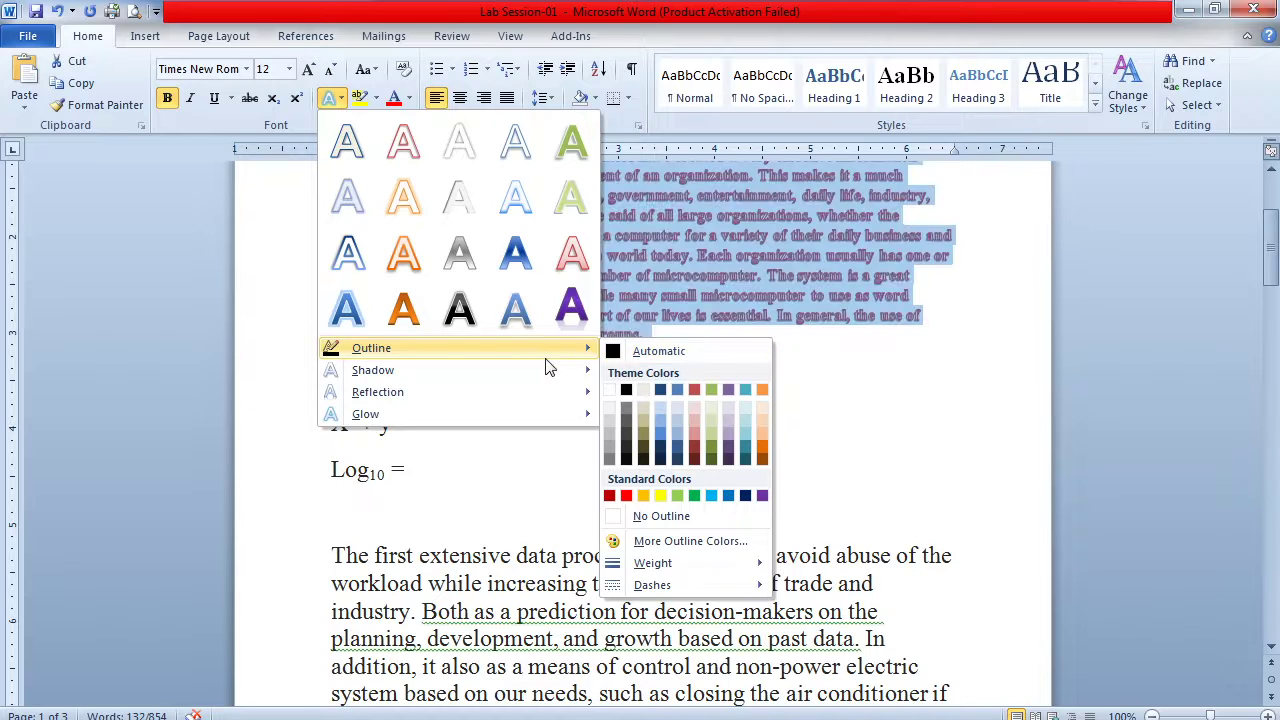
mouse_move(546, 371)
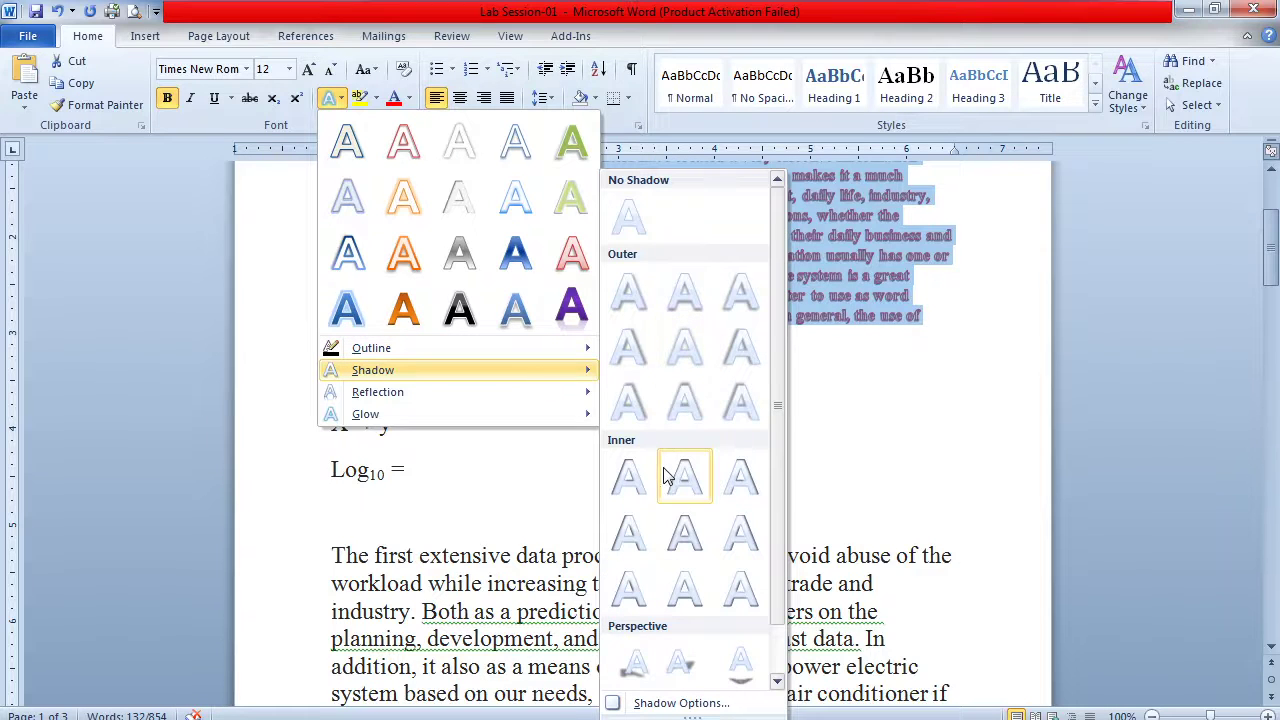
mouse_move(427, 400)
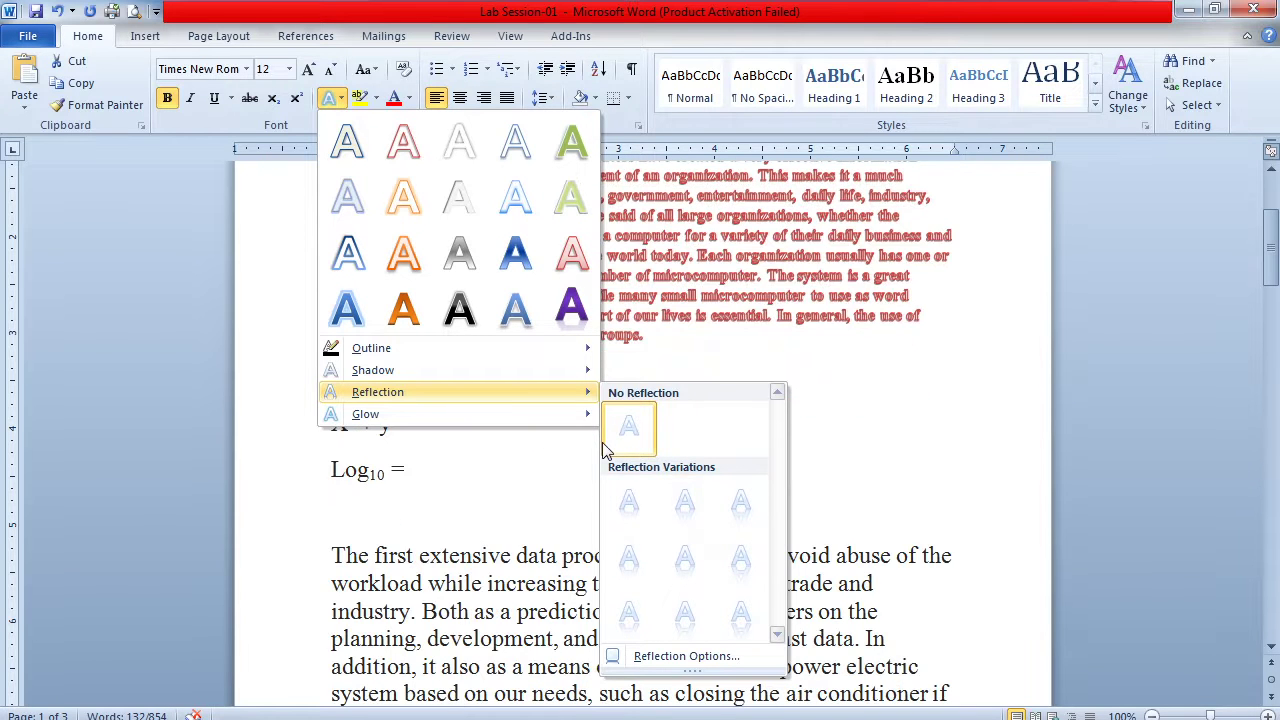
left_click(502, 493)
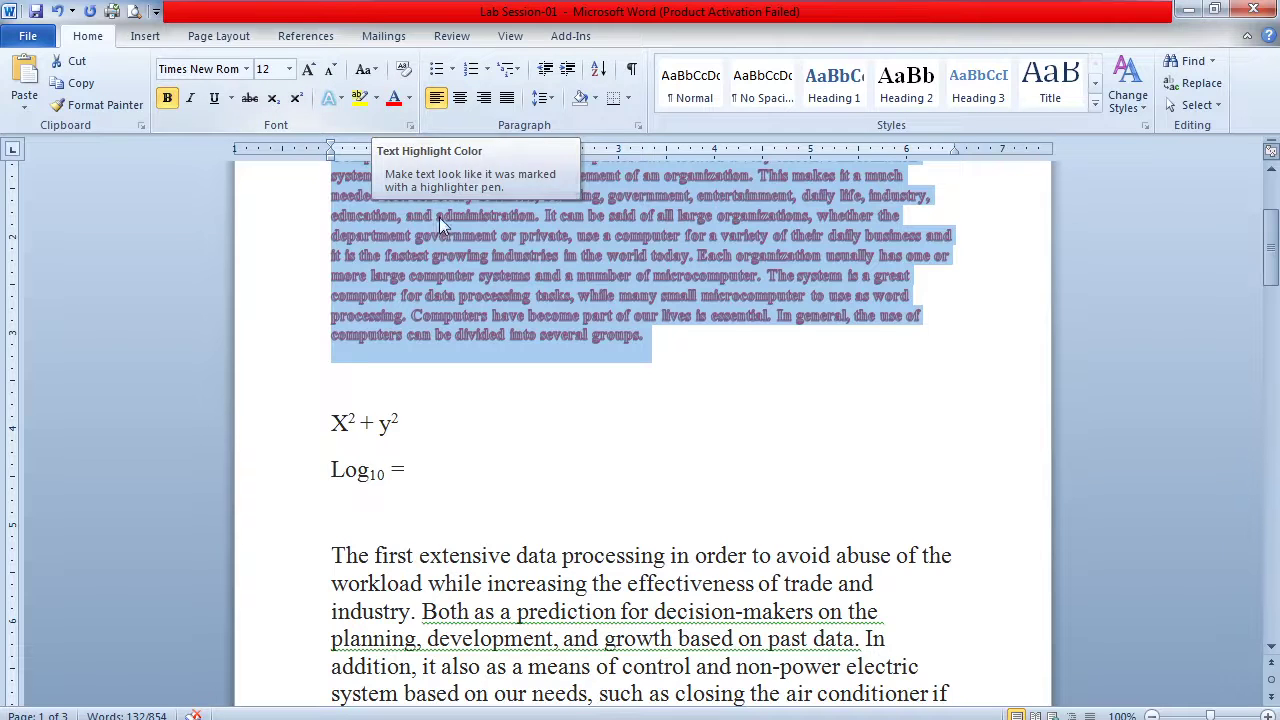
left_click(376, 99)
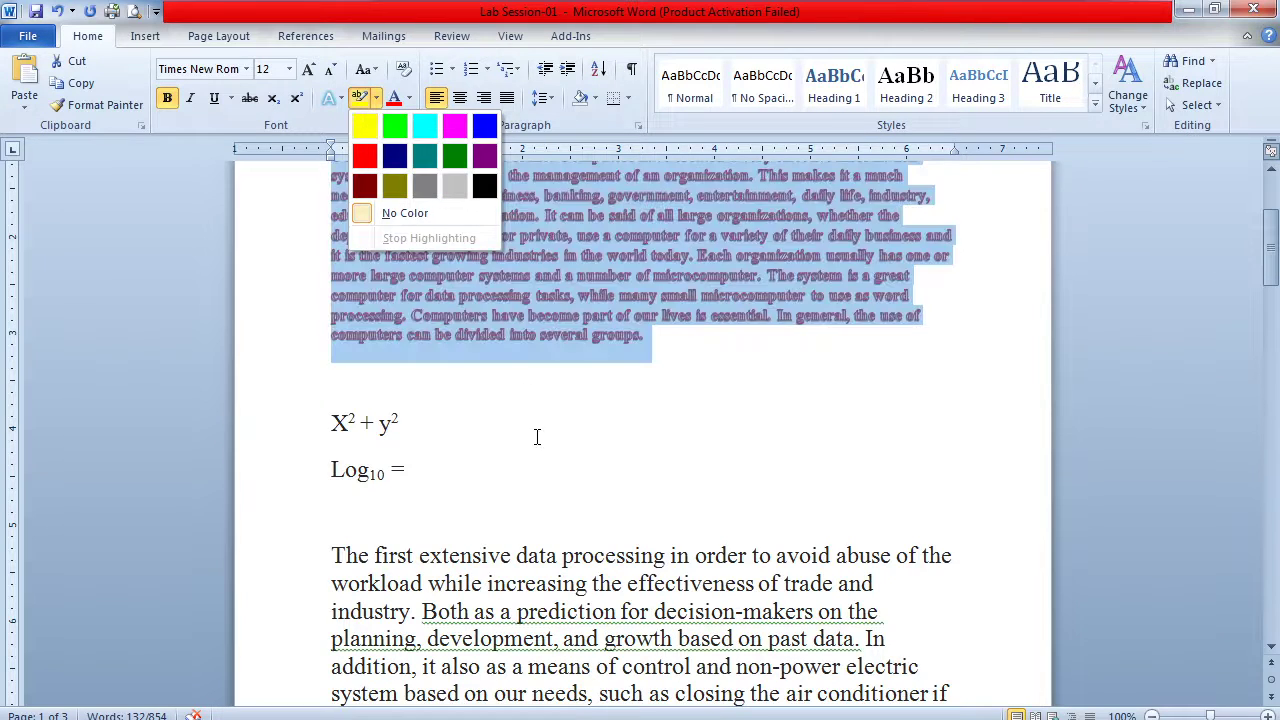
left_click(537, 437)
- Highlight the line "The first extensive data processing in order to avoid abuse of the" in yellow
left_click_drag(330, 550, 983, 546)
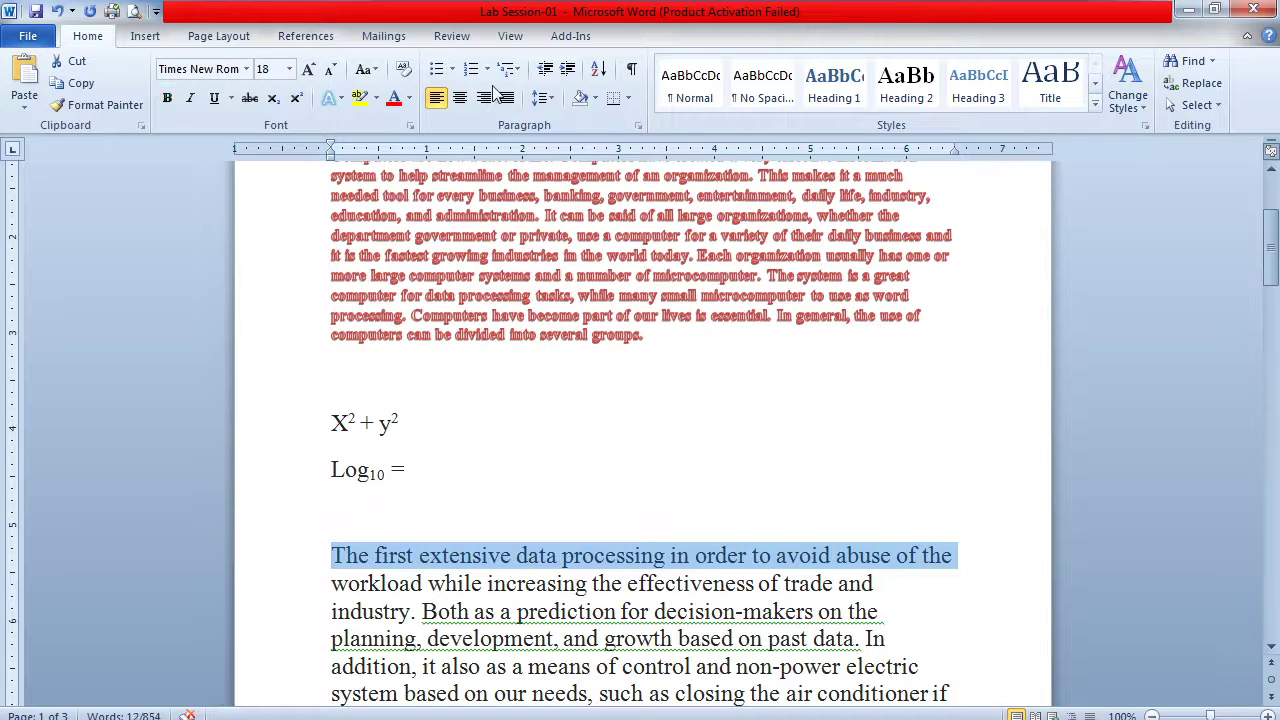
left_click(360, 100)
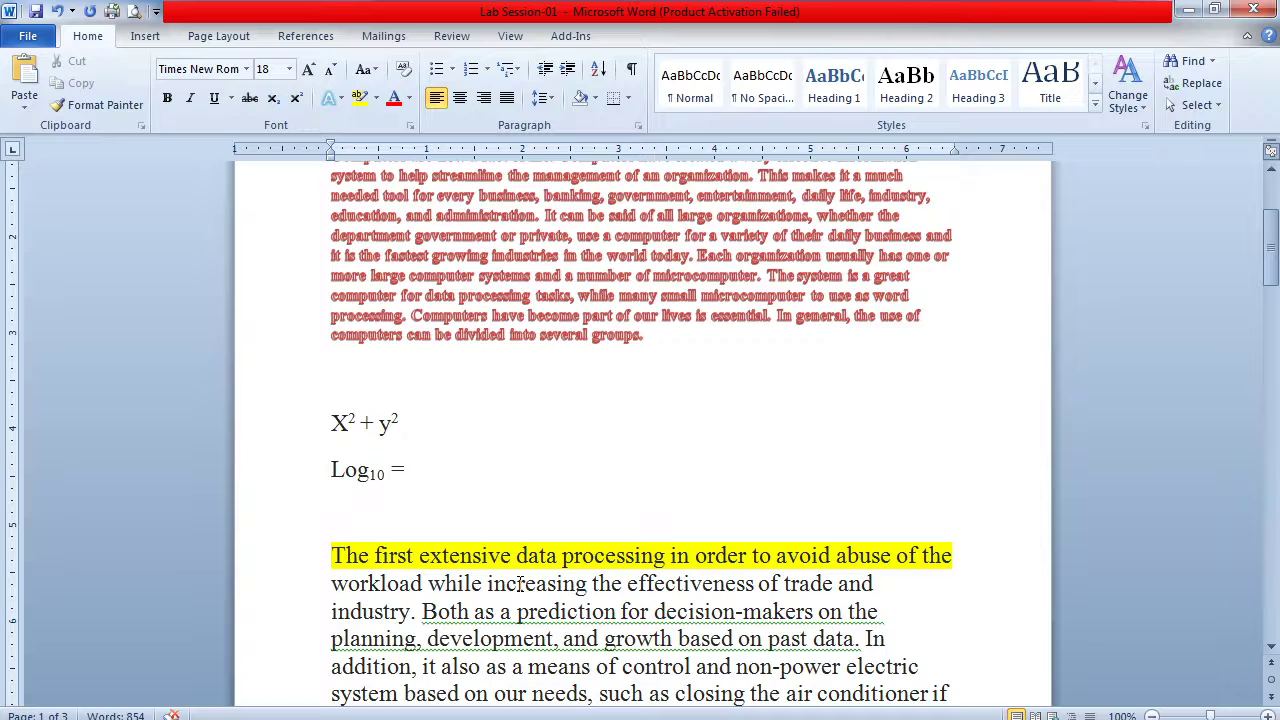
- Change the font colour of "workload while increasing" to a darker orange theme shade
left_click_drag(335, 583, 543, 590)
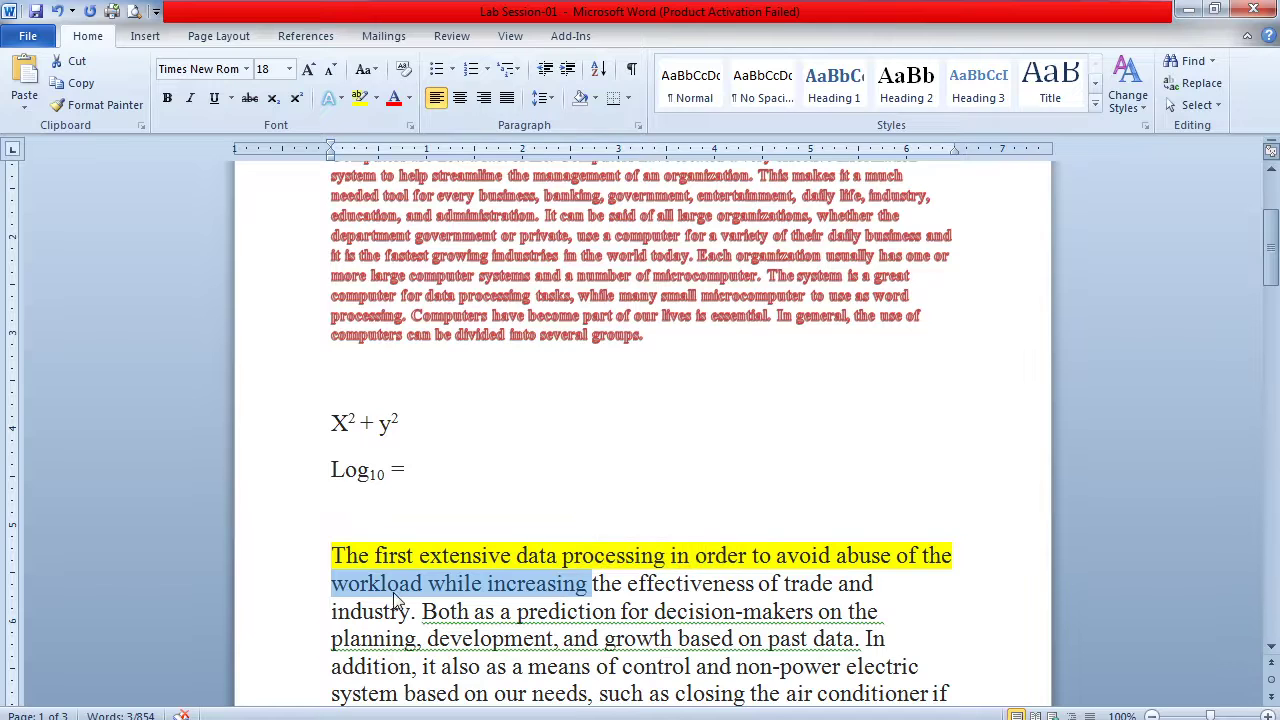
left_click(409, 100)
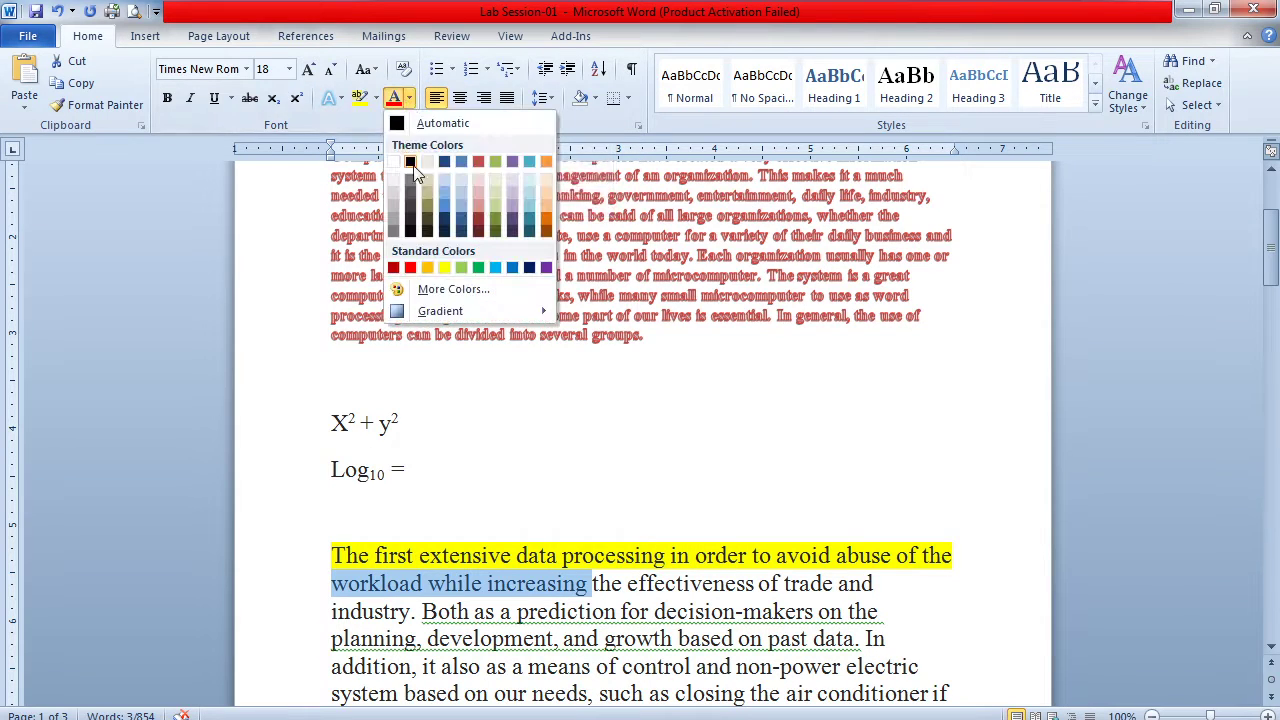
left_click(544, 218)
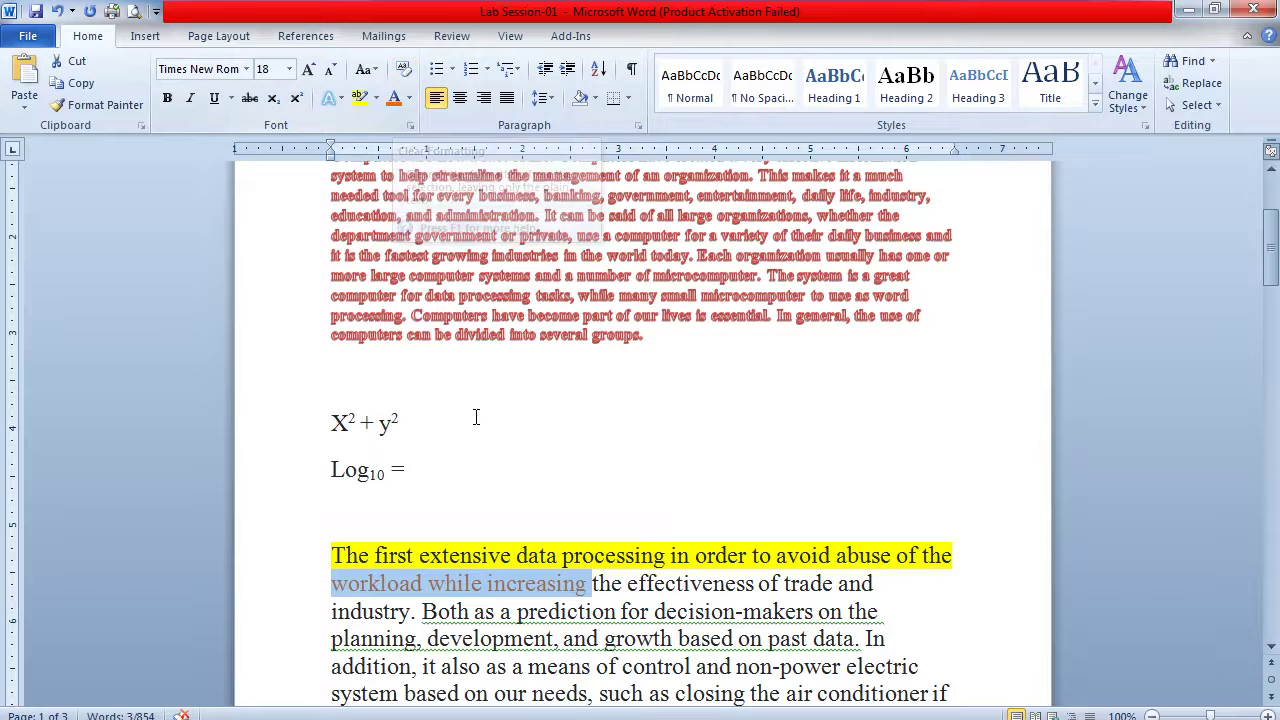
- Clear the formatting of "workload while increasing" and of the yellow-highlighted line above it
left_click(404, 68)
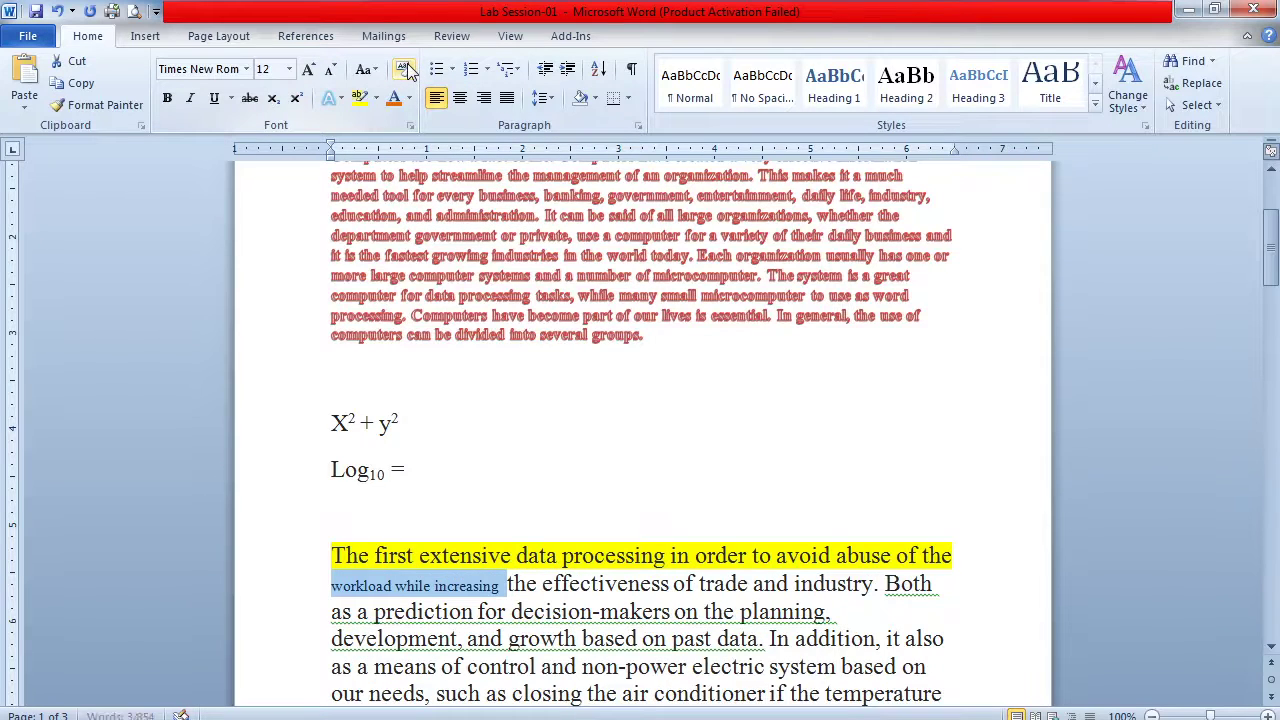
left_click_drag(331, 556, 977, 554)
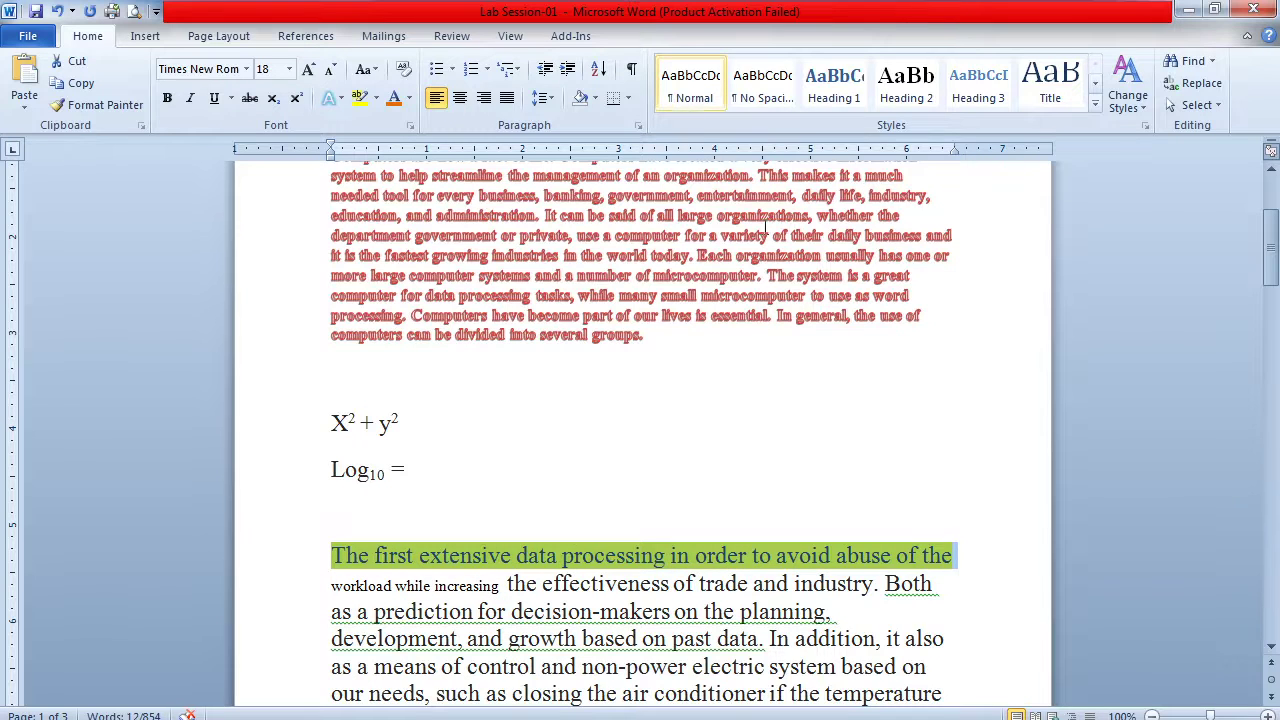
left_click(404, 68)
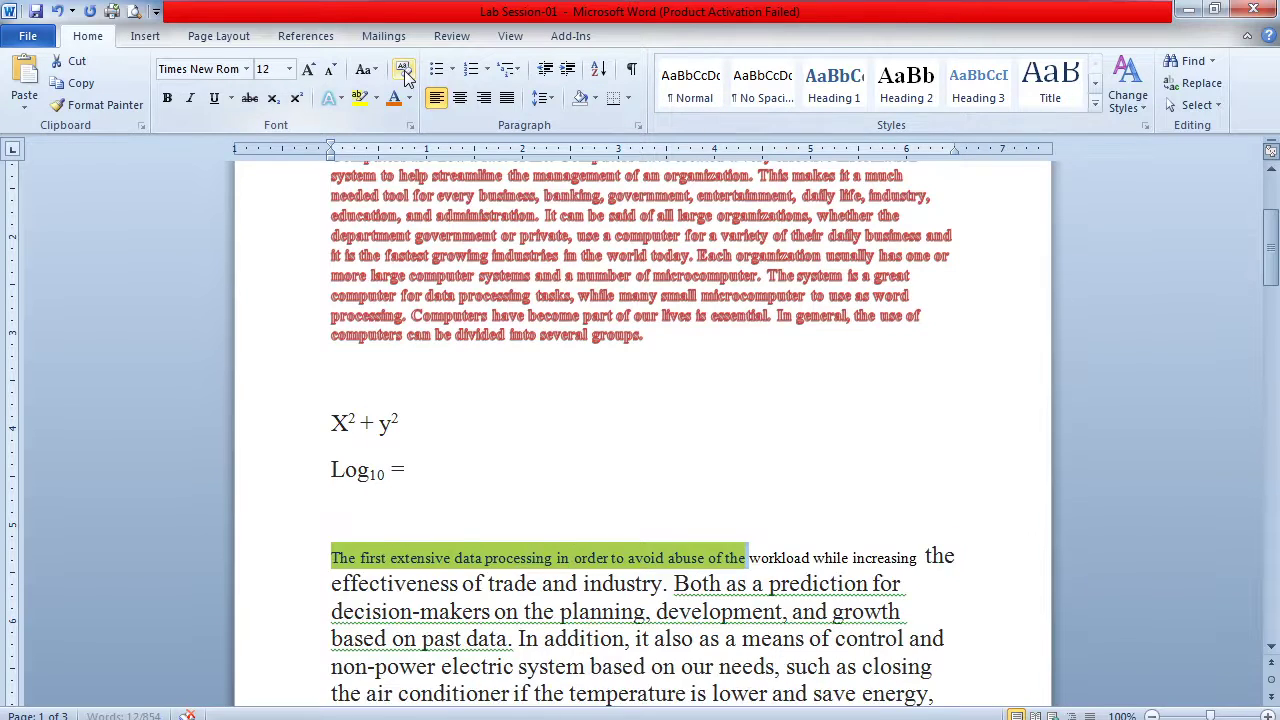
- Clear all formatting from the MS-Word heading and the red outlined paragraph beneath it
left_click_drag(651, 340, 308, 155)
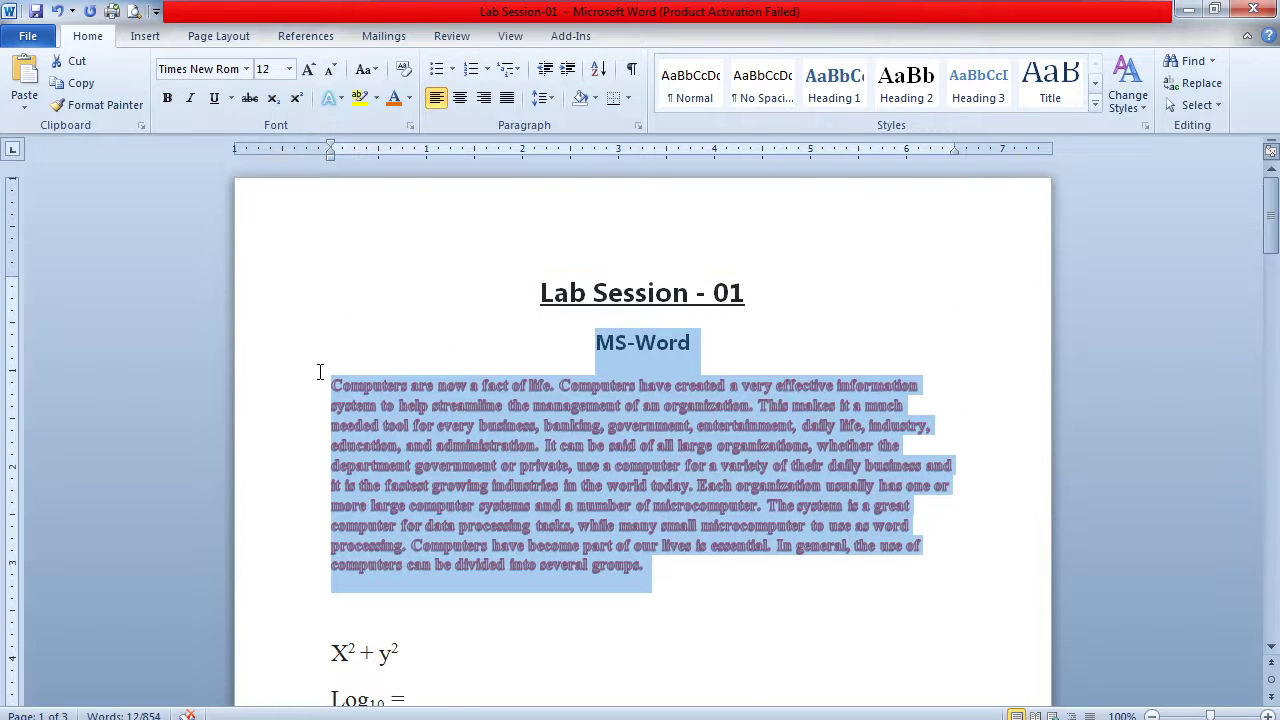
left_click(405, 75)
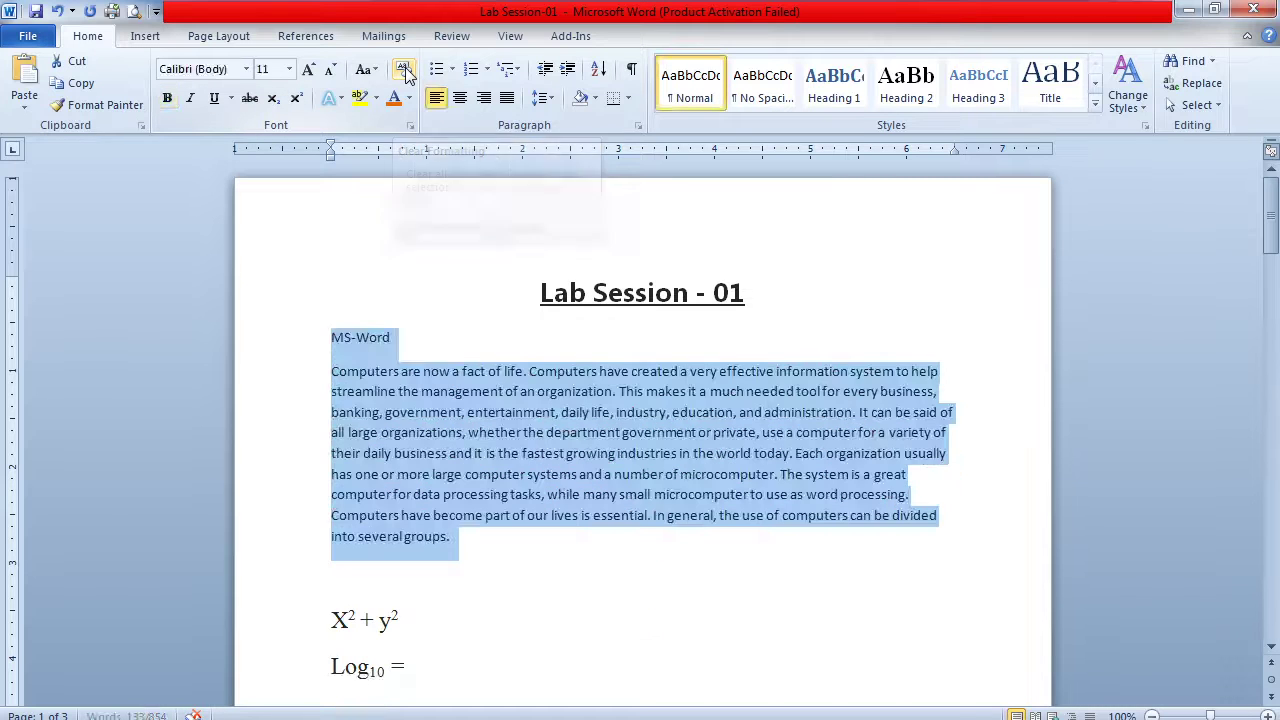
- Justify the paragraph beneath the MS-Word heading so its lines align with both margins
left_click(406, 227)
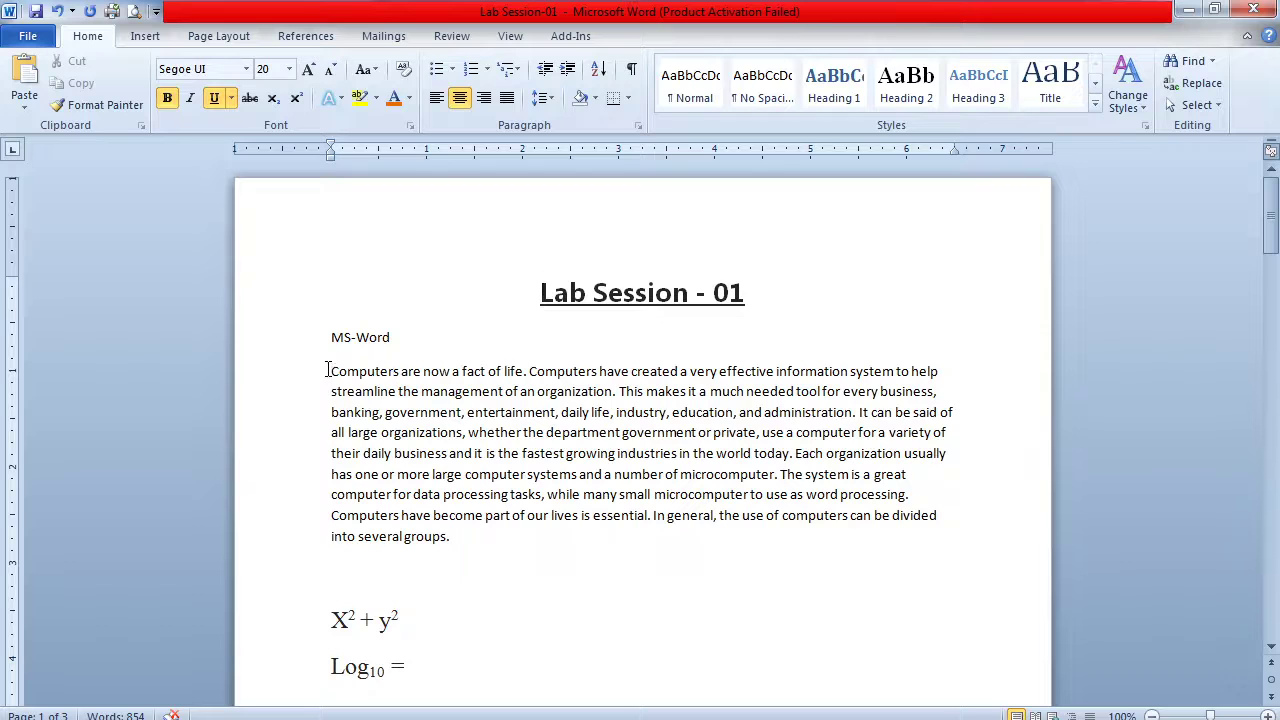
left_click_drag(327, 370, 962, 533)
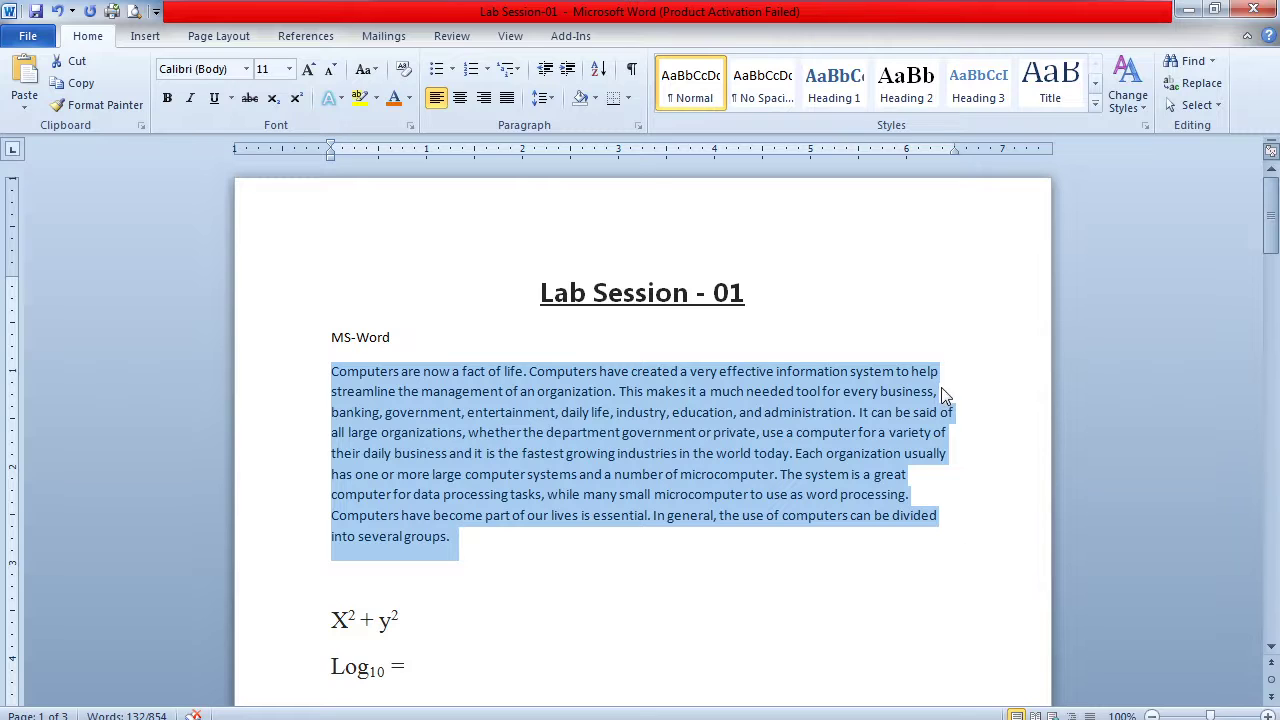
left_click(507, 99)
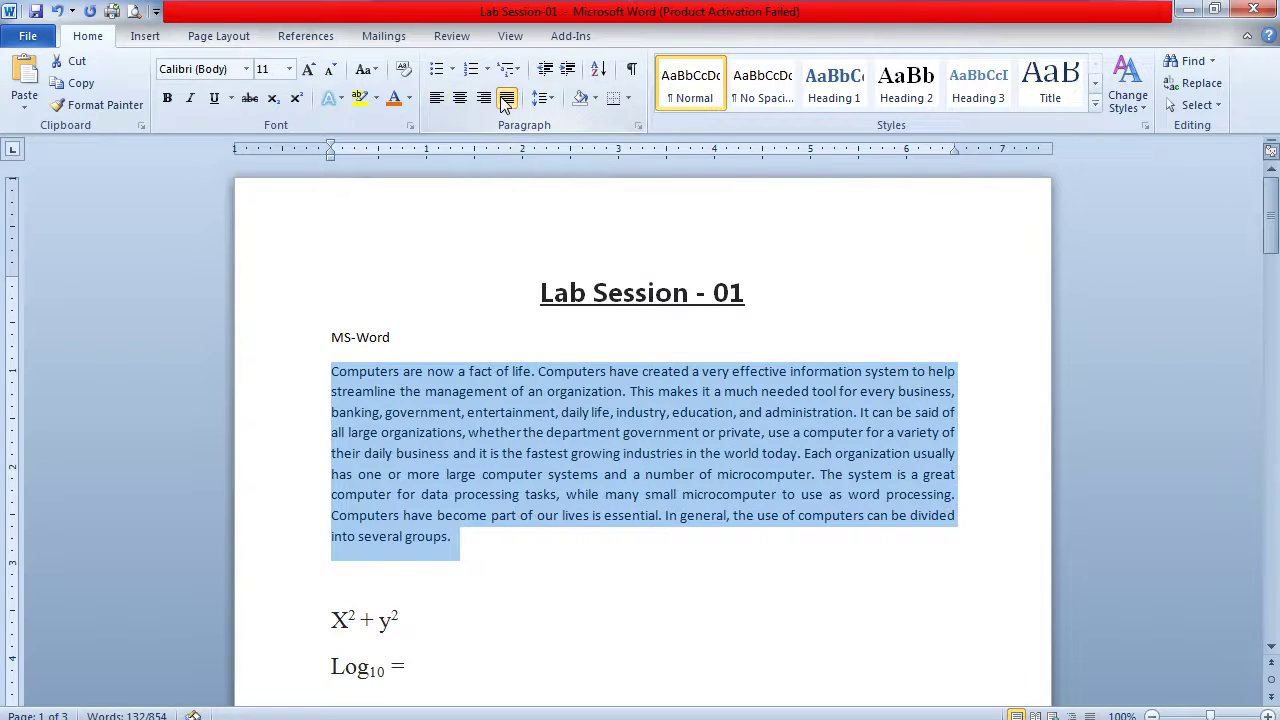
left_click(481, 552)
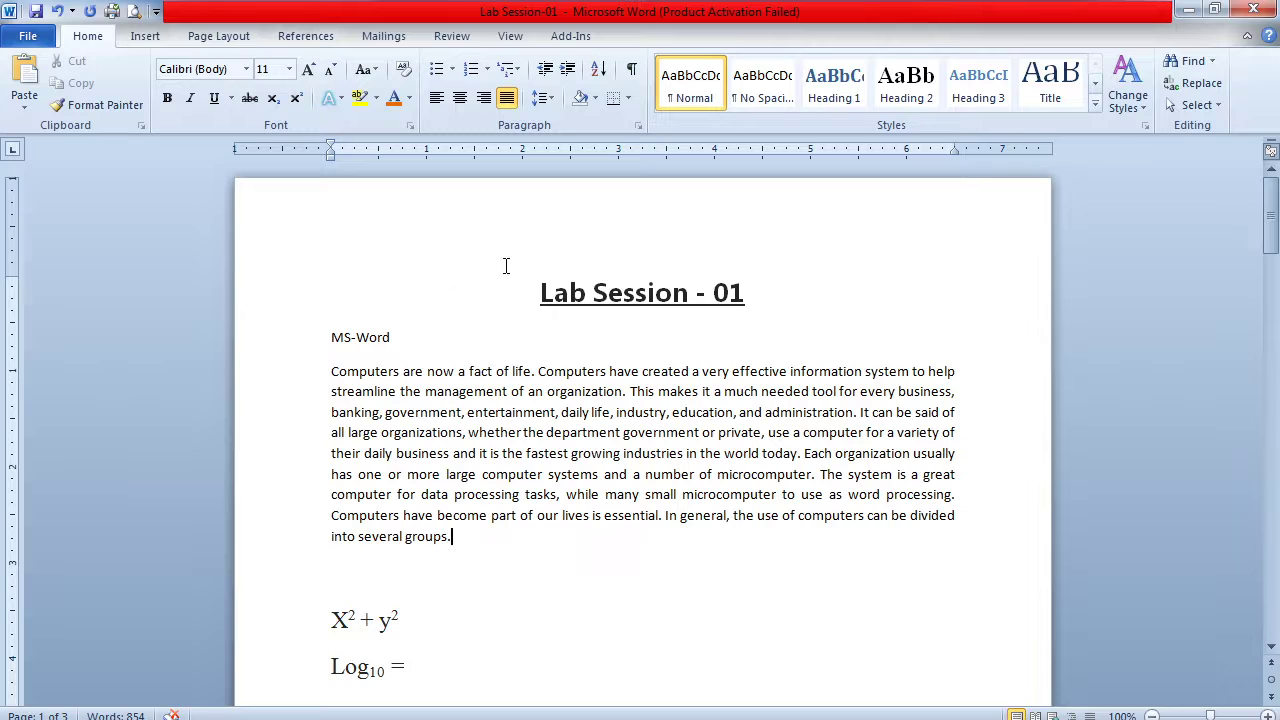
- Try the Normal and Heading 1 to Heading 4 styles on the "Lab Session - 01" title, finishing with the No Spacing style
left_click_drag(538, 291, 760, 291)
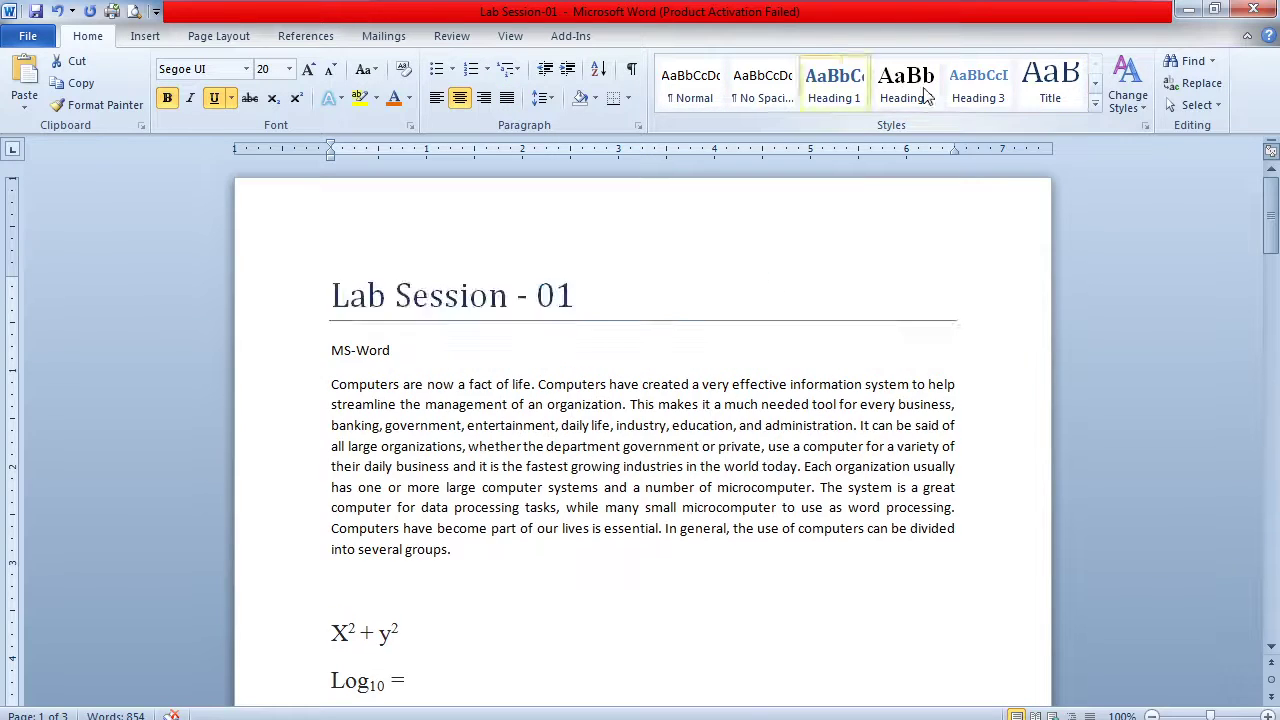
left_click(697, 88)
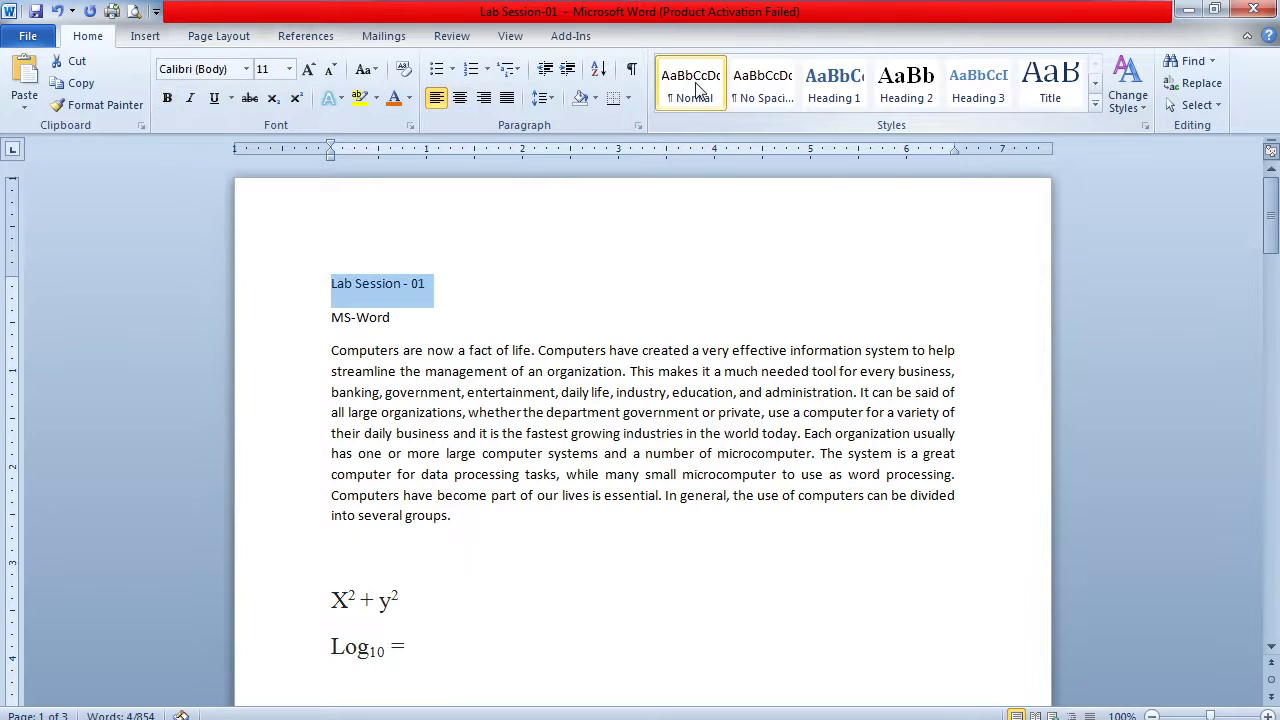
left_click(757, 88)
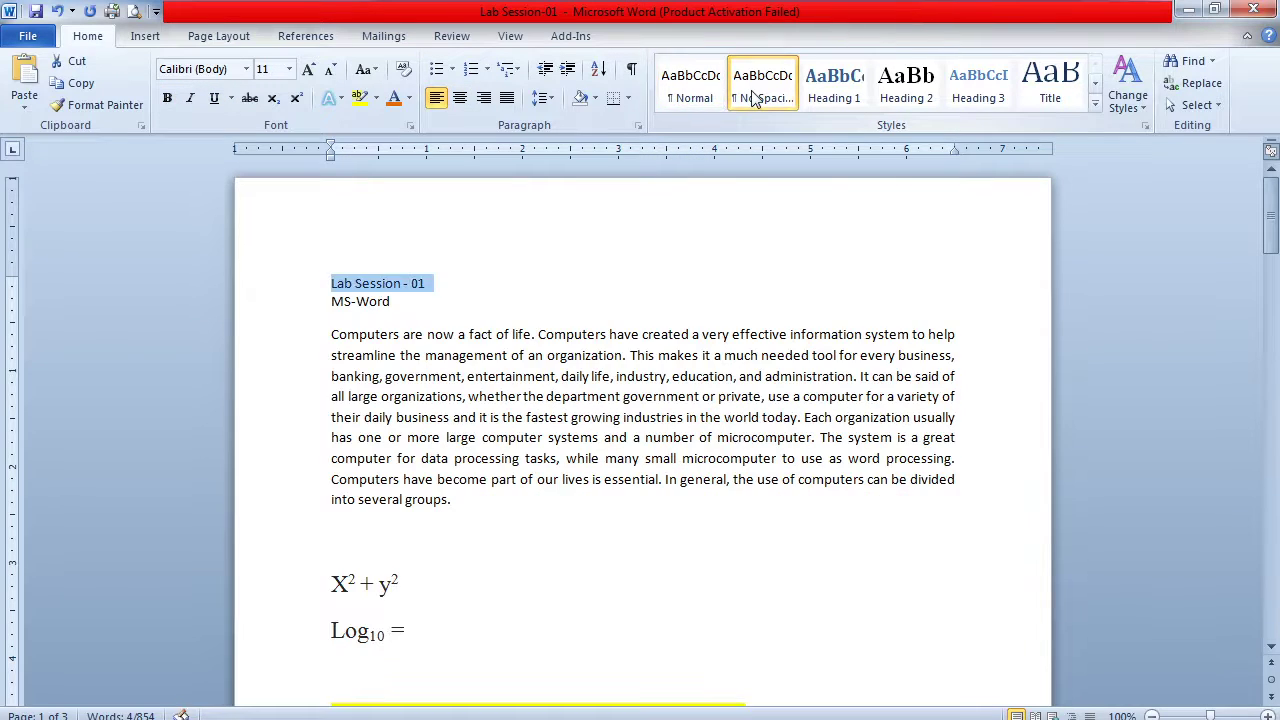
left_click(826, 90)
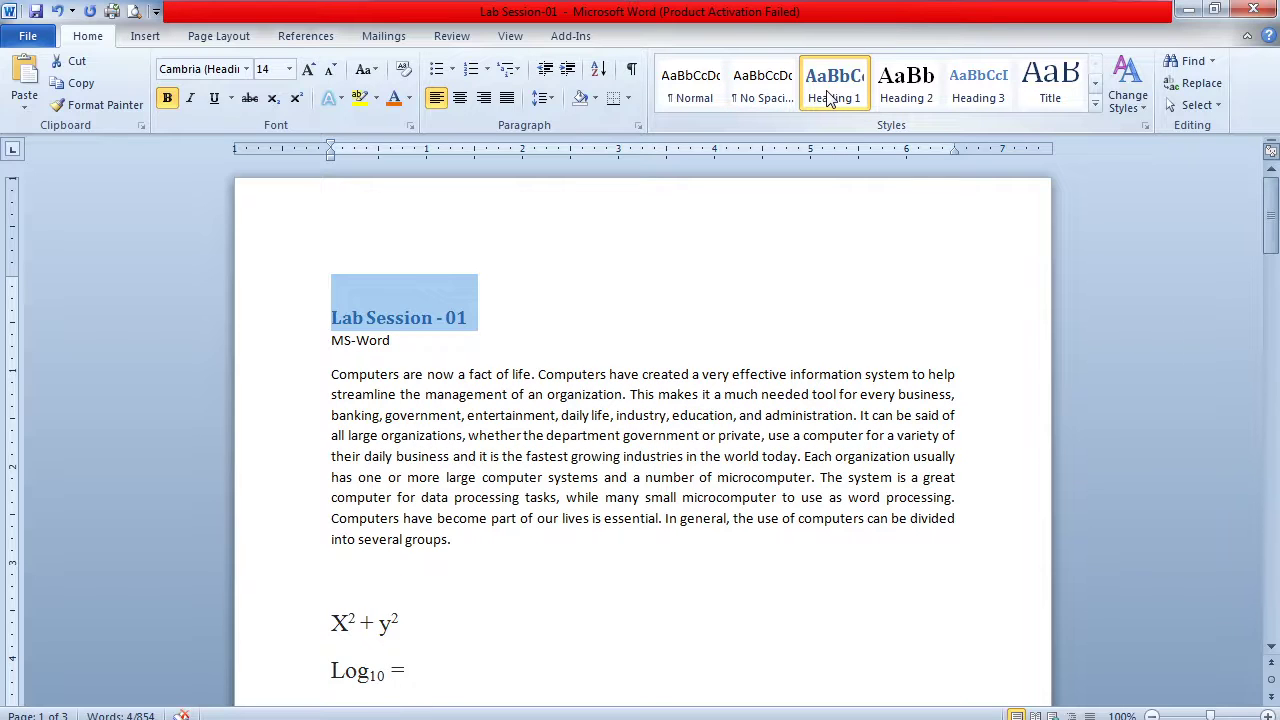
left_click(918, 100)
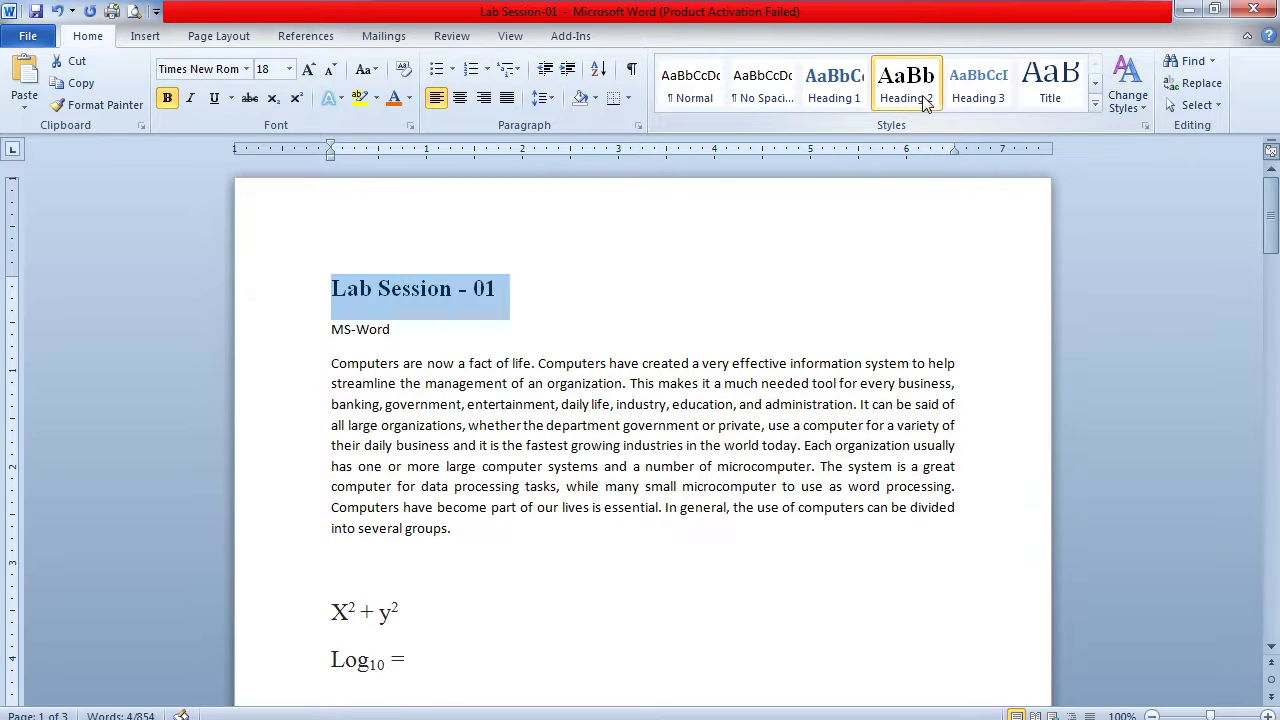
left_click(978, 92)
left_click(1048, 95)
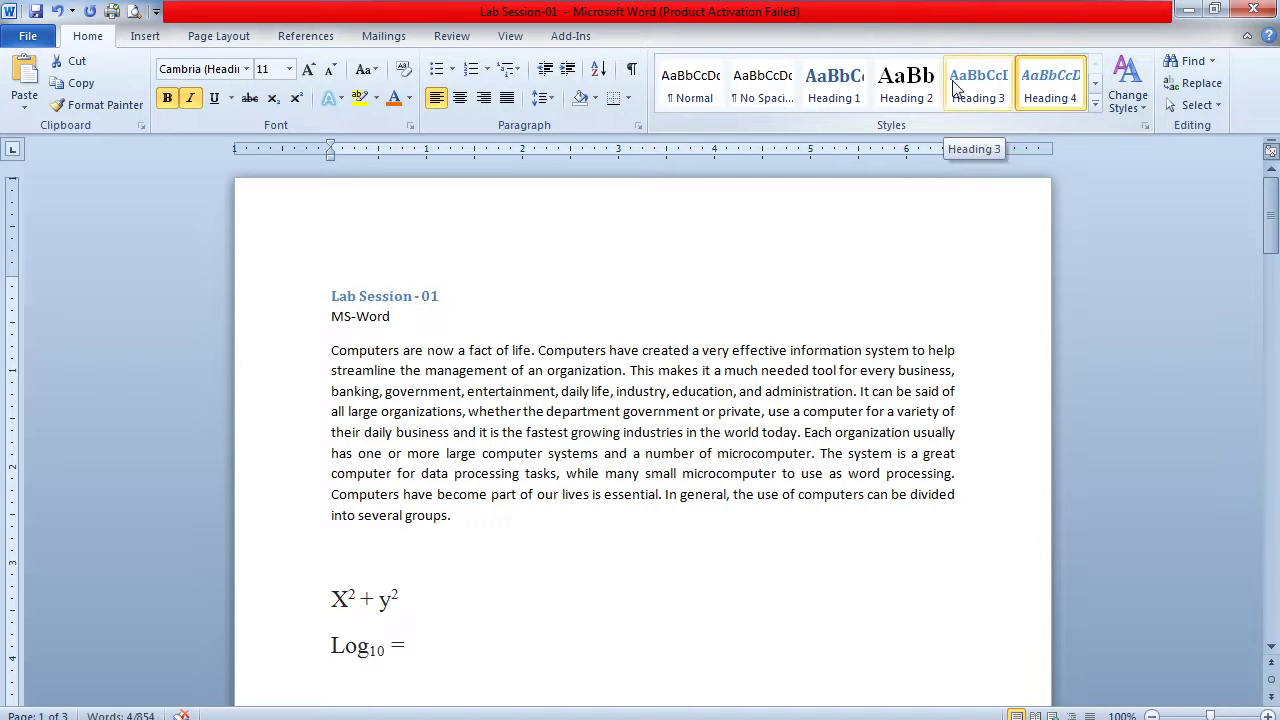
left_click(836, 98)
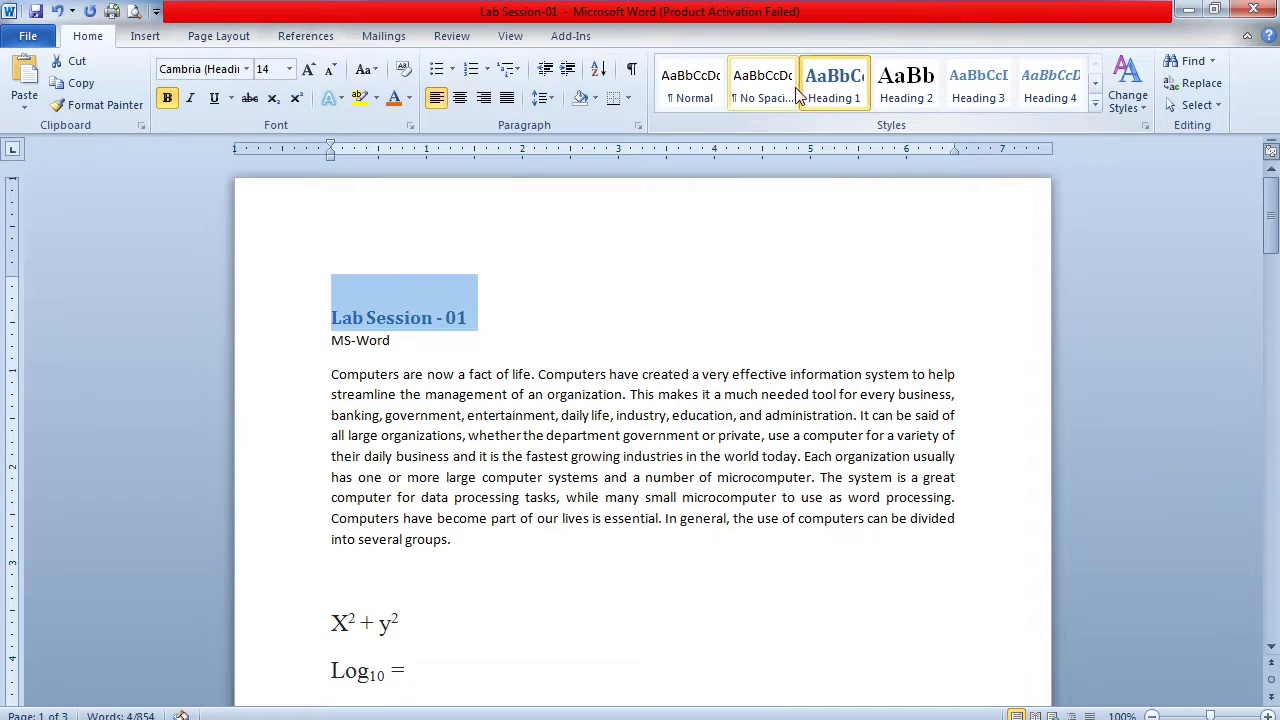
left_click(770, 97)
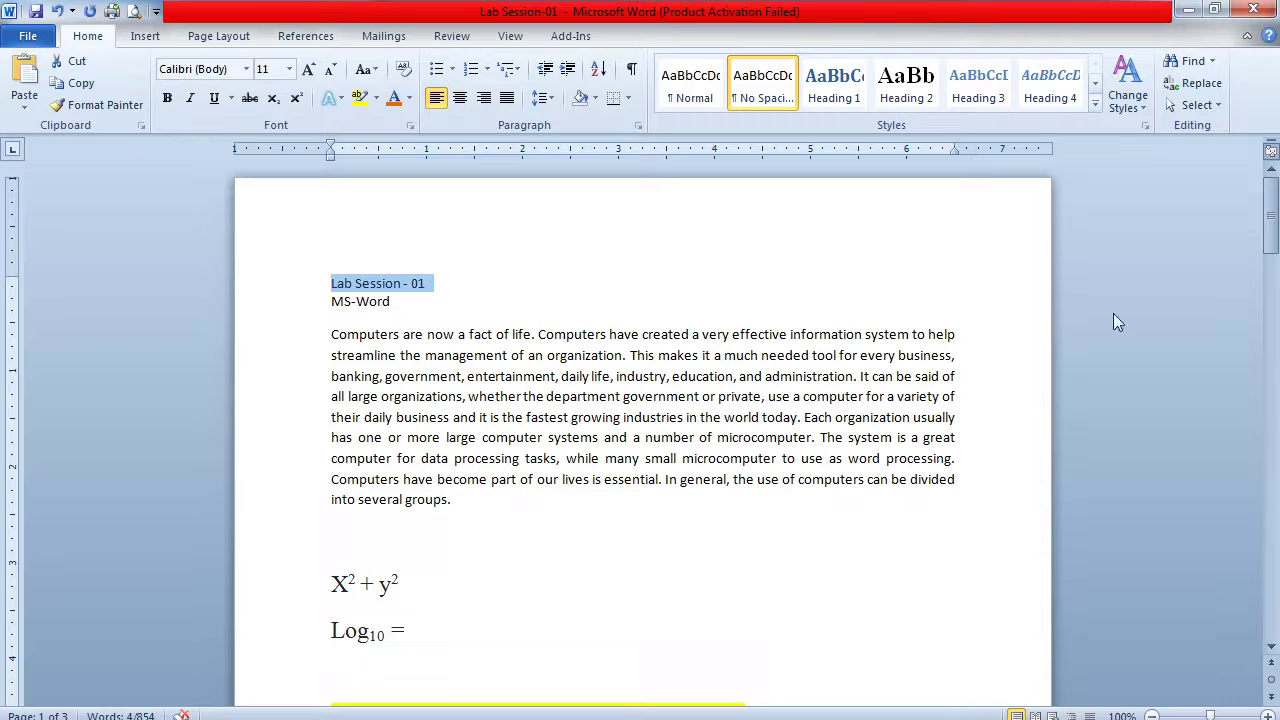
- Below the last paragraph on page 3, enter "There are two types of printer :" followed by the lines "Impact Printer" and "Non – Impact Printer"
left_click_drag(1270, 215, 1268, 630)
left_click(335, 424)
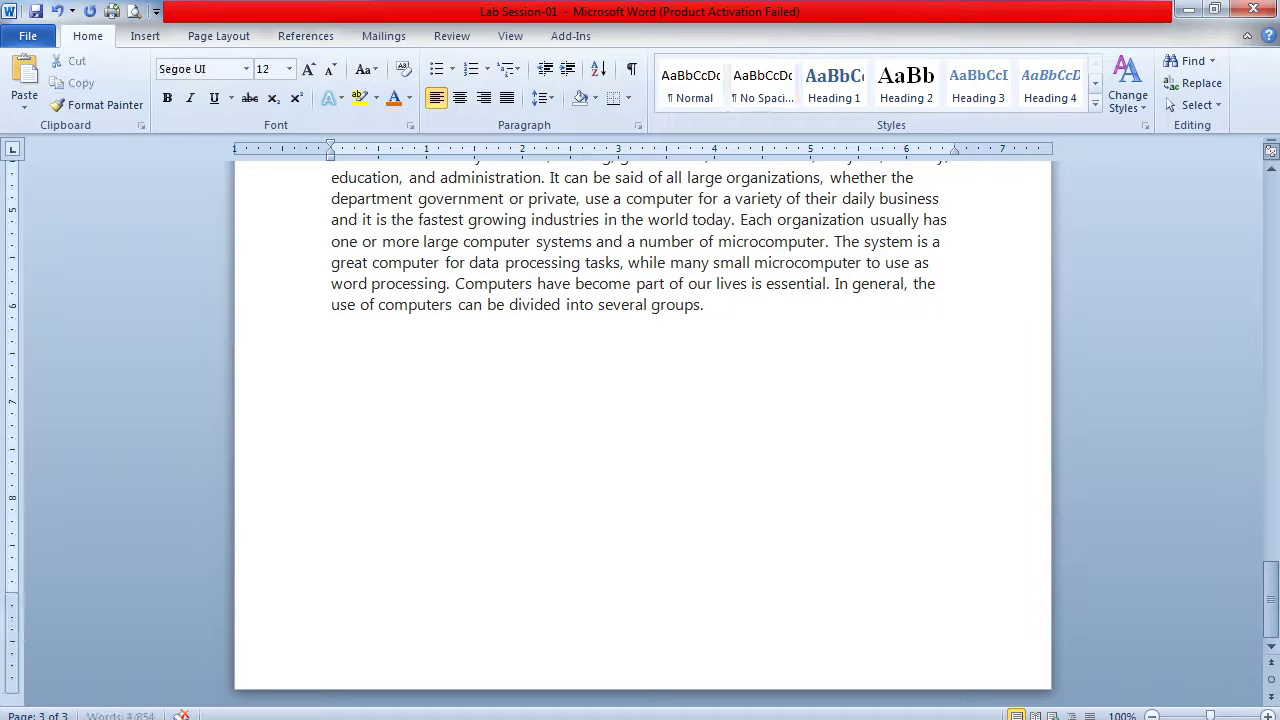
type("There are tw")
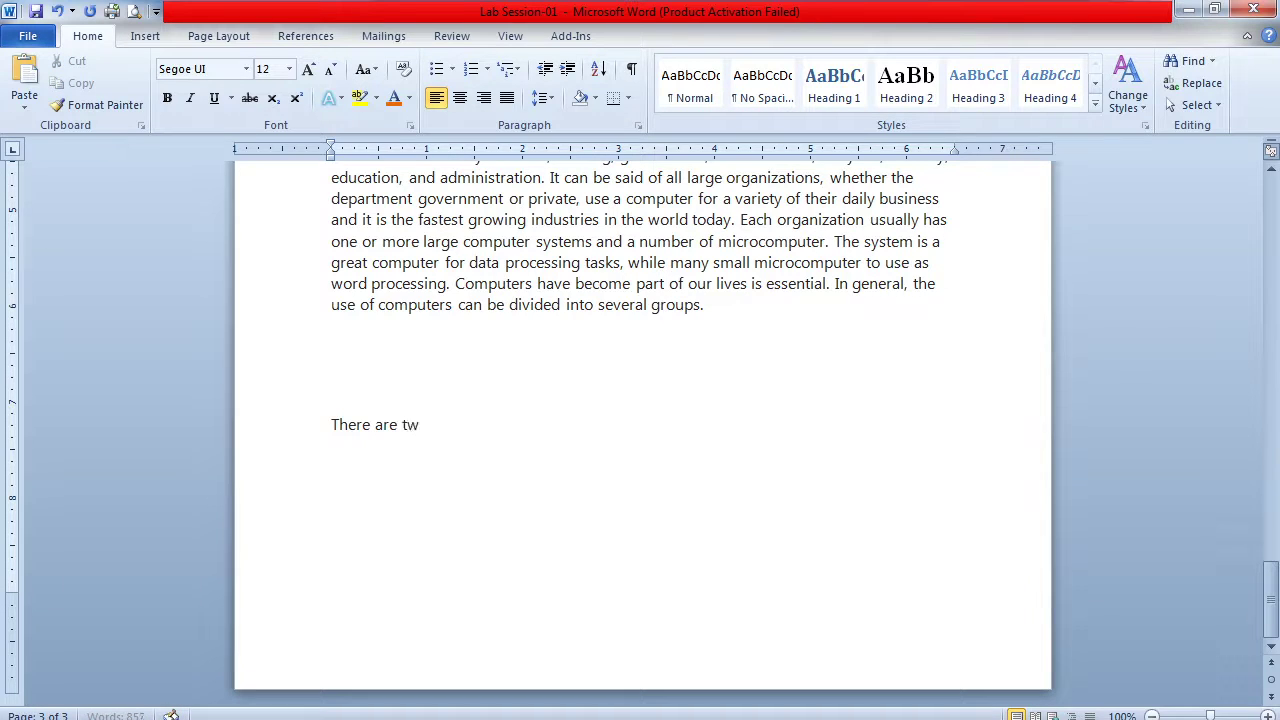
type("o types of printe")
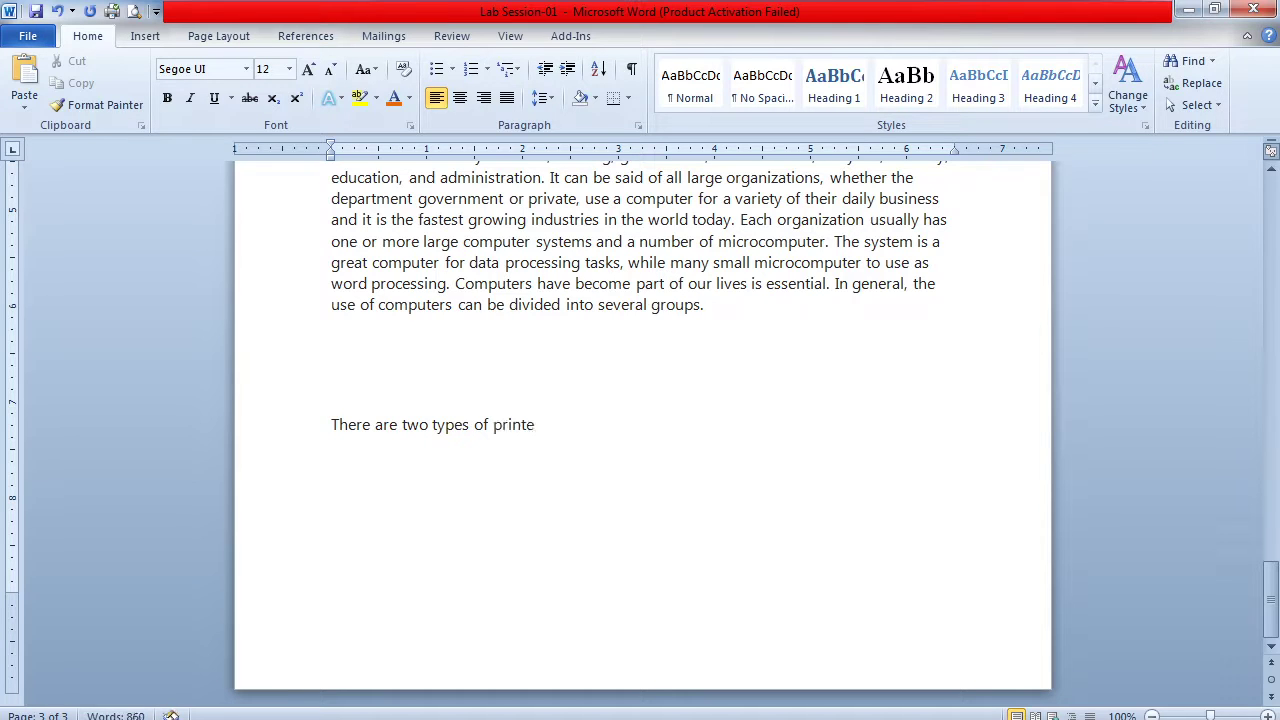
type("r :")
key("Return")
type("Impact Printer")
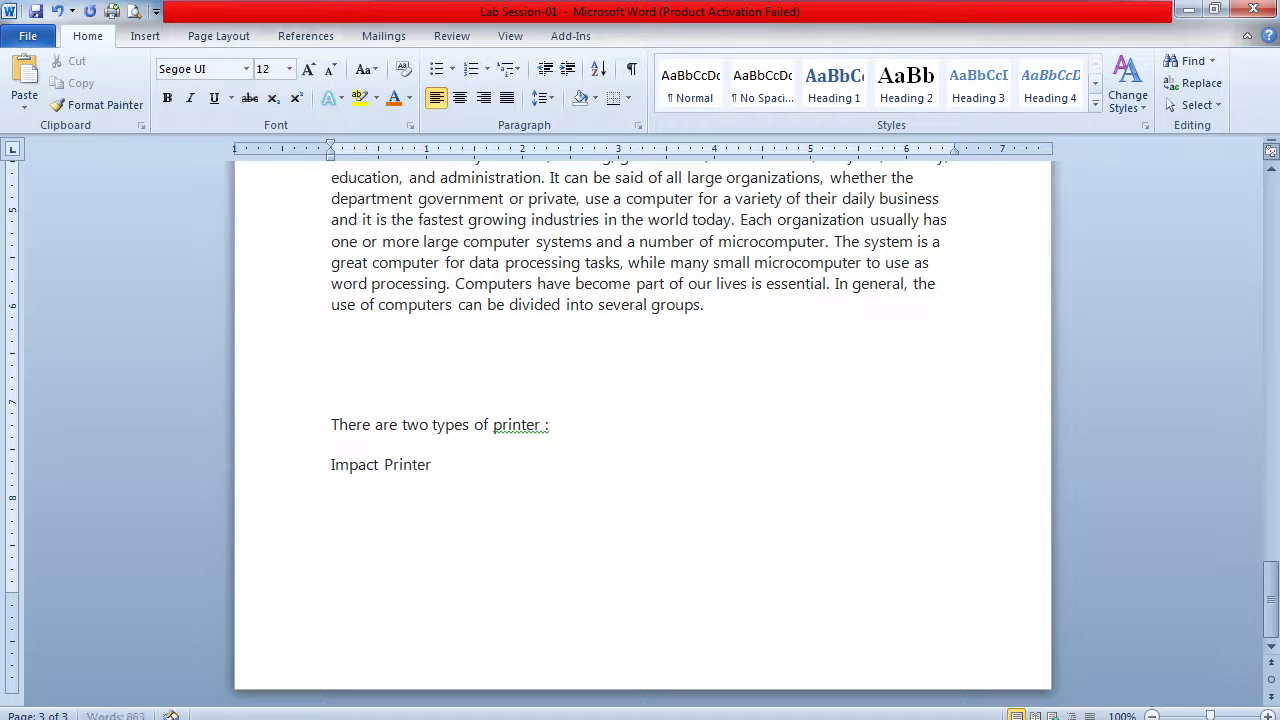
type("Non -")
type(" Impact Printer")
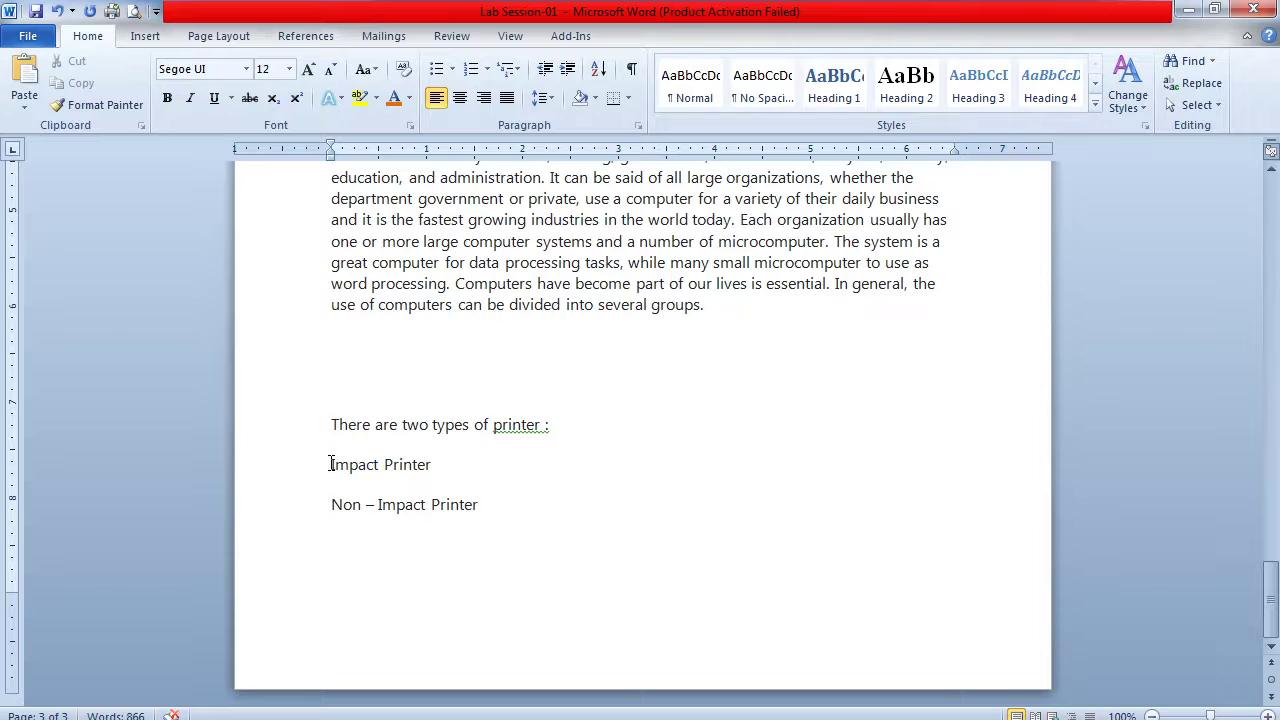
- Give the two printer lines arrow bullets and replace these with uppercase Roman numbering (I., II., III.)
left_click_drag(331, 464, 479, 513)
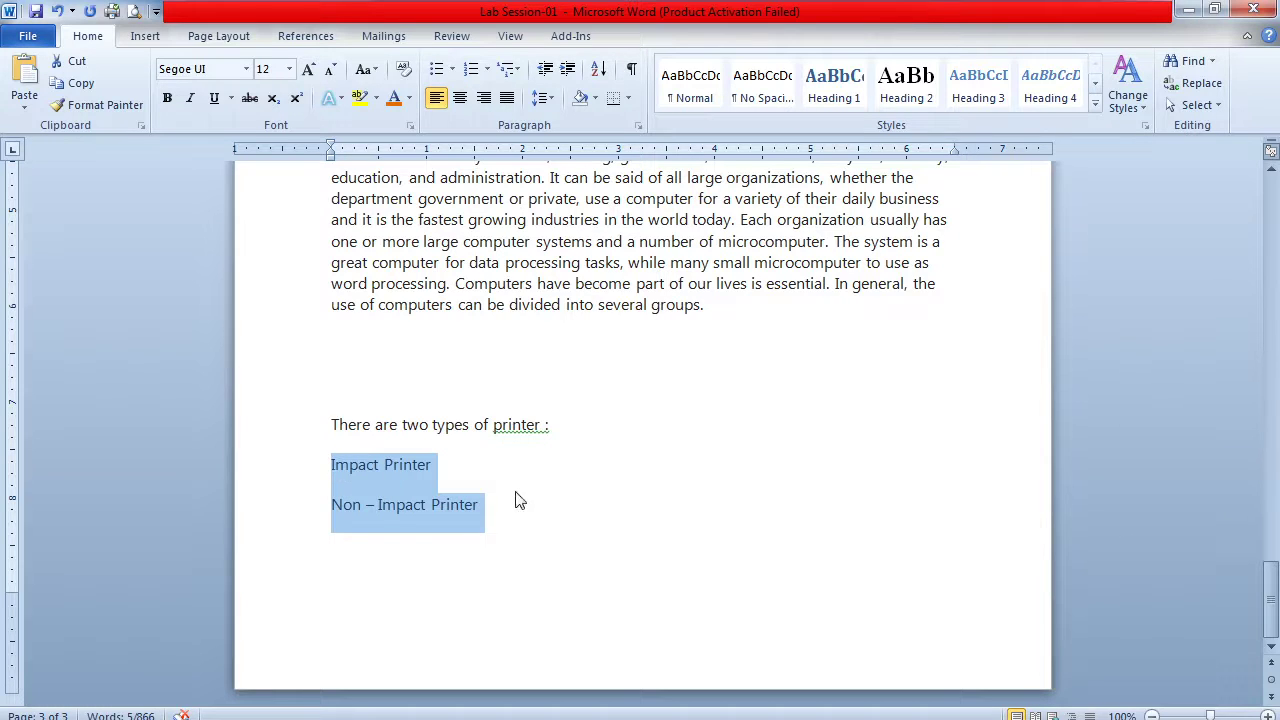
left_click(452, 70)
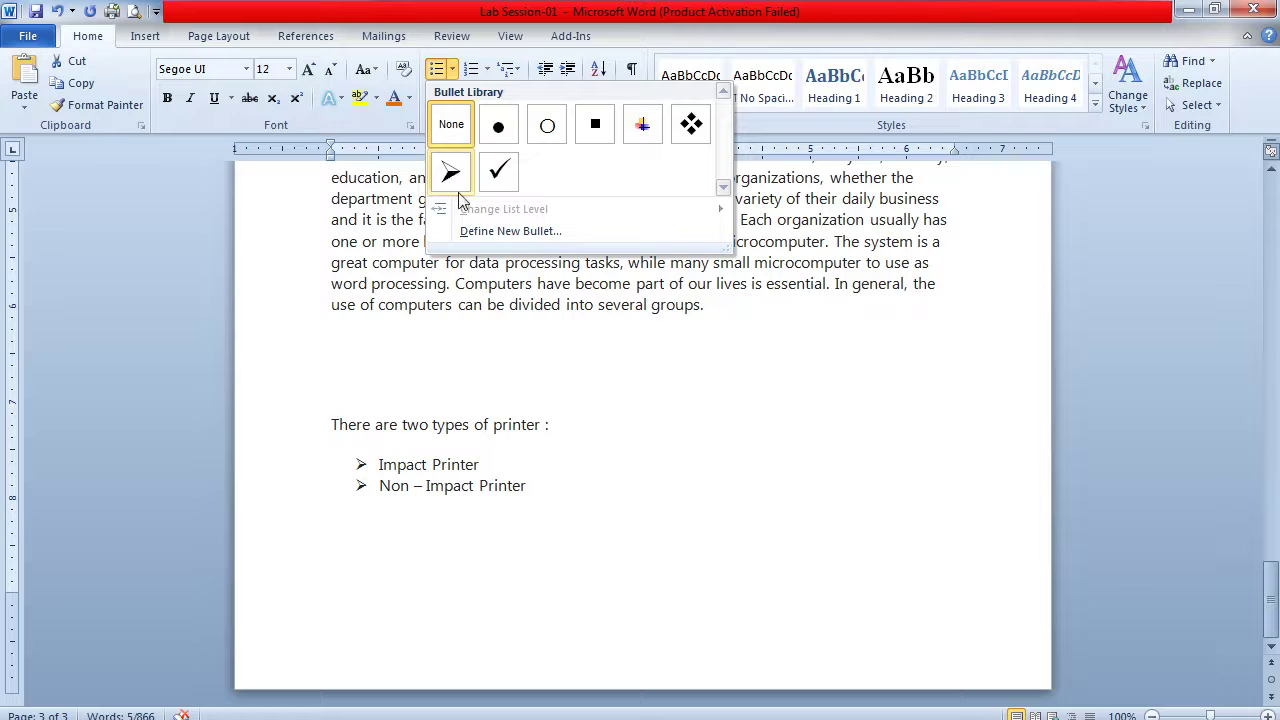
left_click(457, 173)
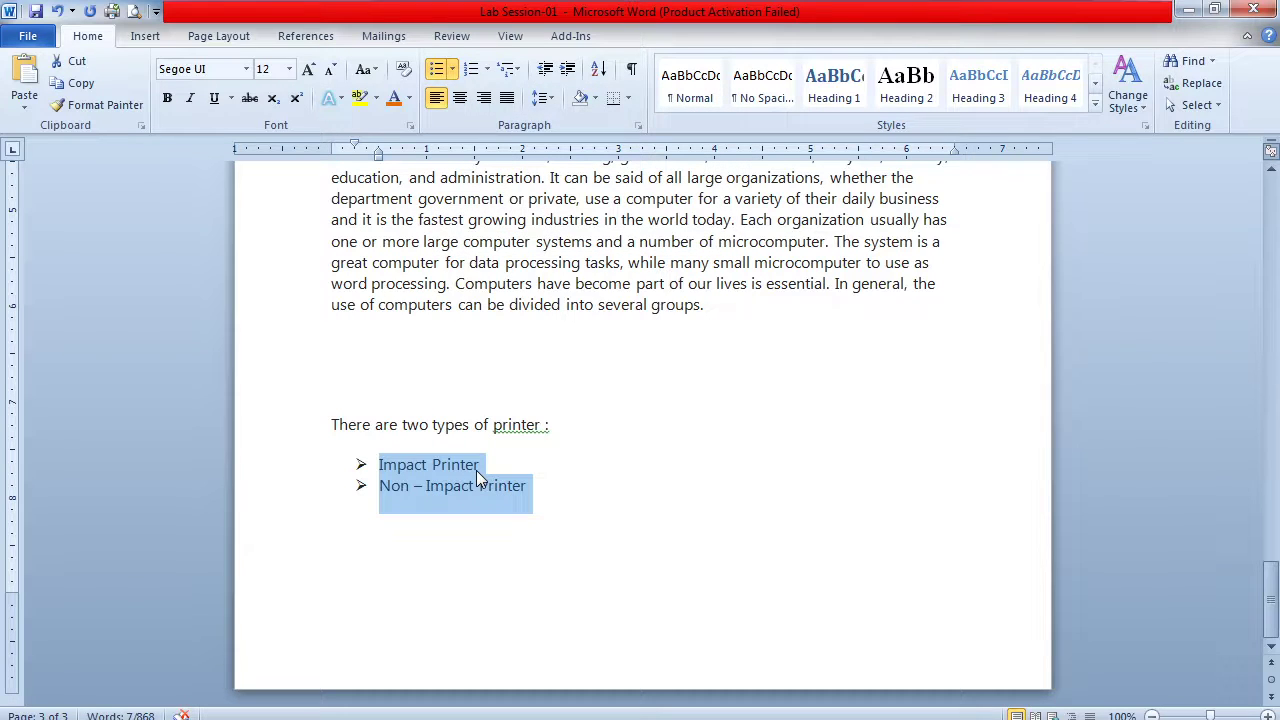
left_click(488, 70)
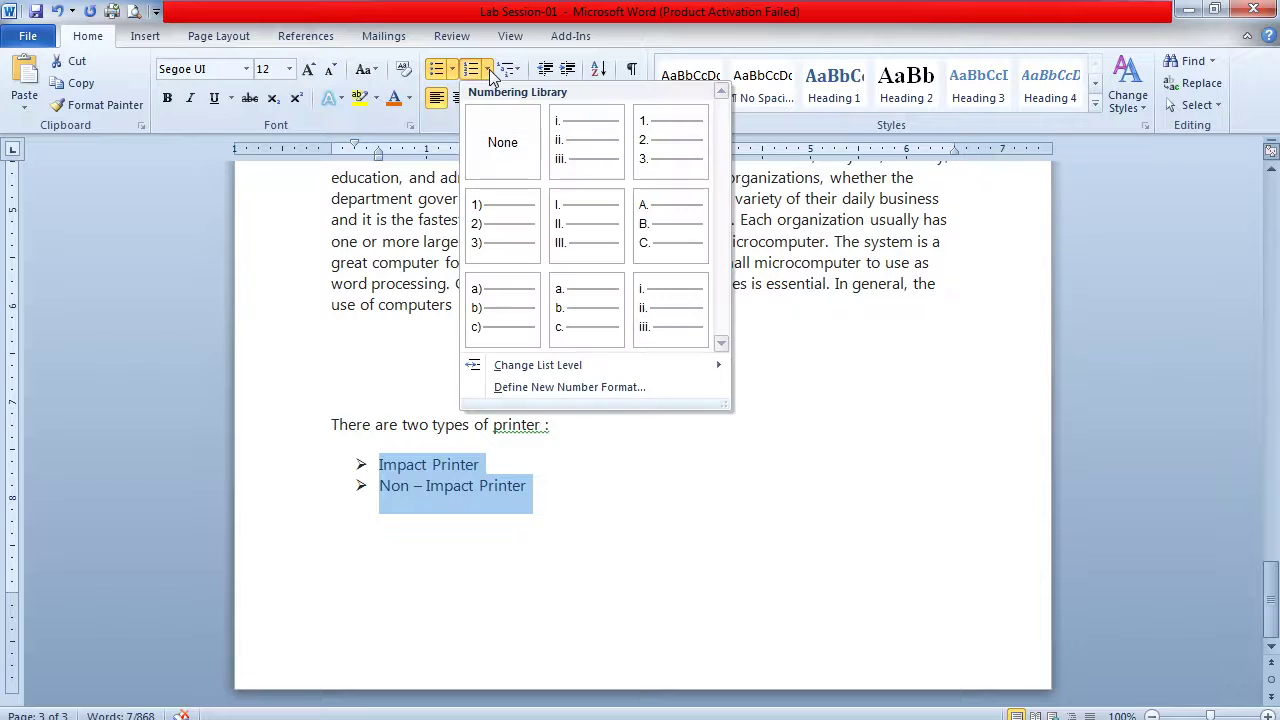
left_click(588, 230)
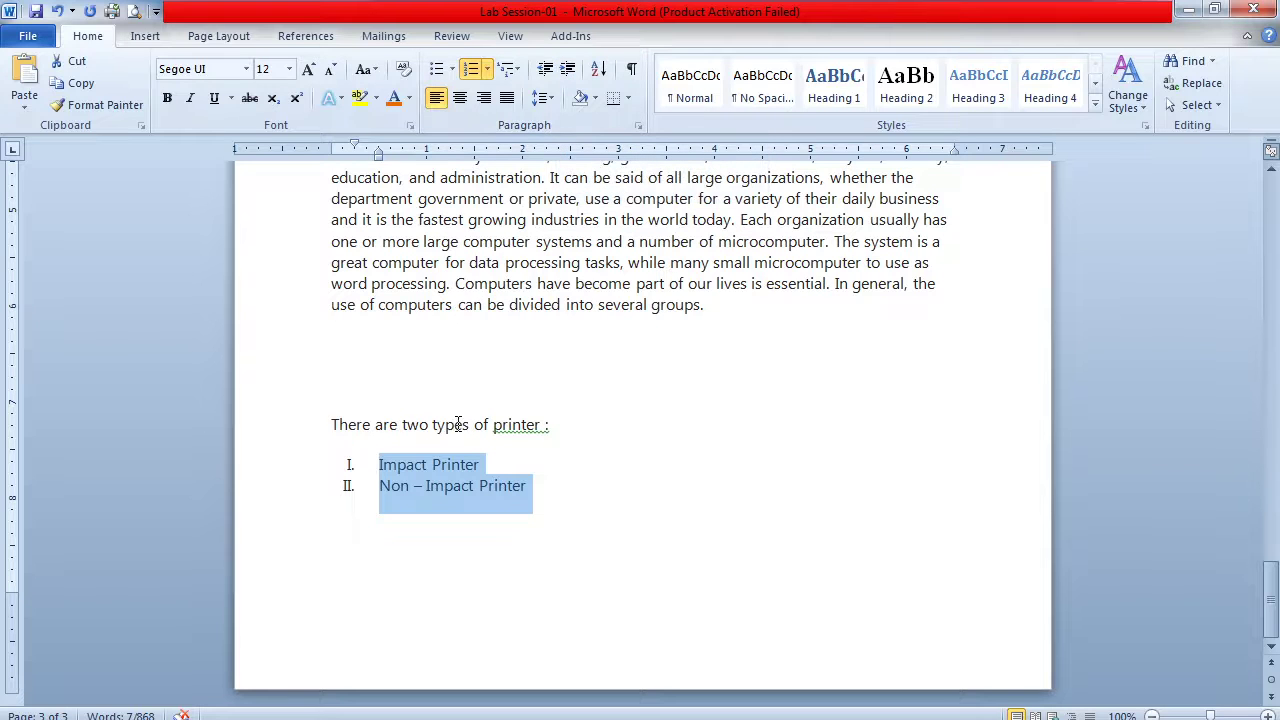
- Increase the indent of the Roman-numbered printer list until its numbers sit at about 3.5 inches
mouse_move(424, 505)
left_click(567, 70)
left_click(567, 70)
left_click(567, 70)
left_click(567, 70)
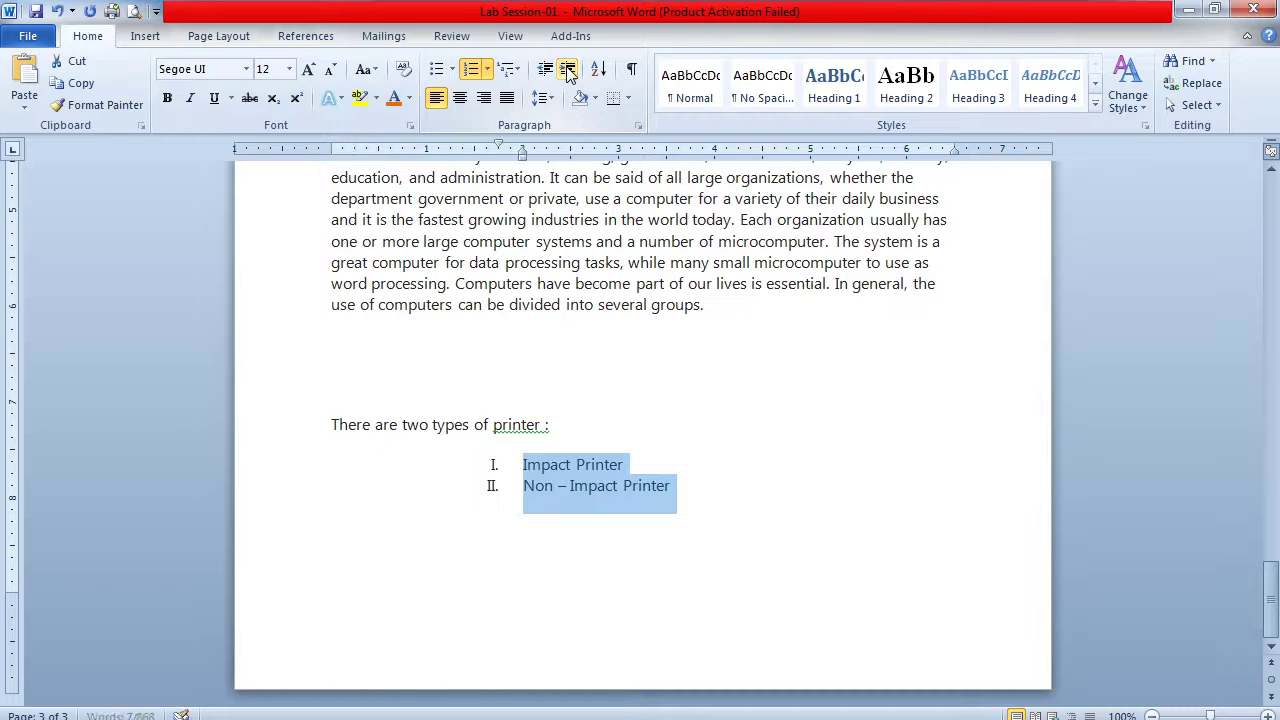
left_click(567, 70)
left_click(567, 70)
left_click(567, 70)
left_click(567, 70)
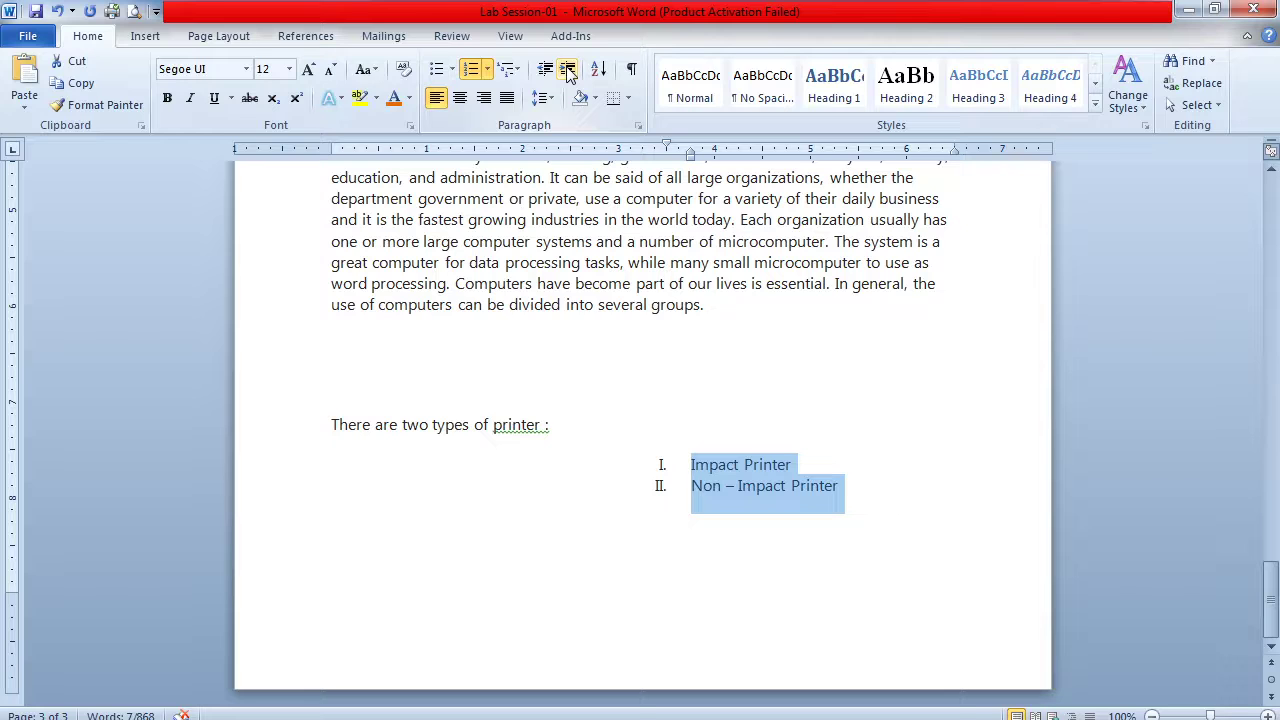
- Decrease the indent of the Roman-numbered printer list until its numbers reach the page's left margin
left_click(545, 70)
left_click(545, 70)
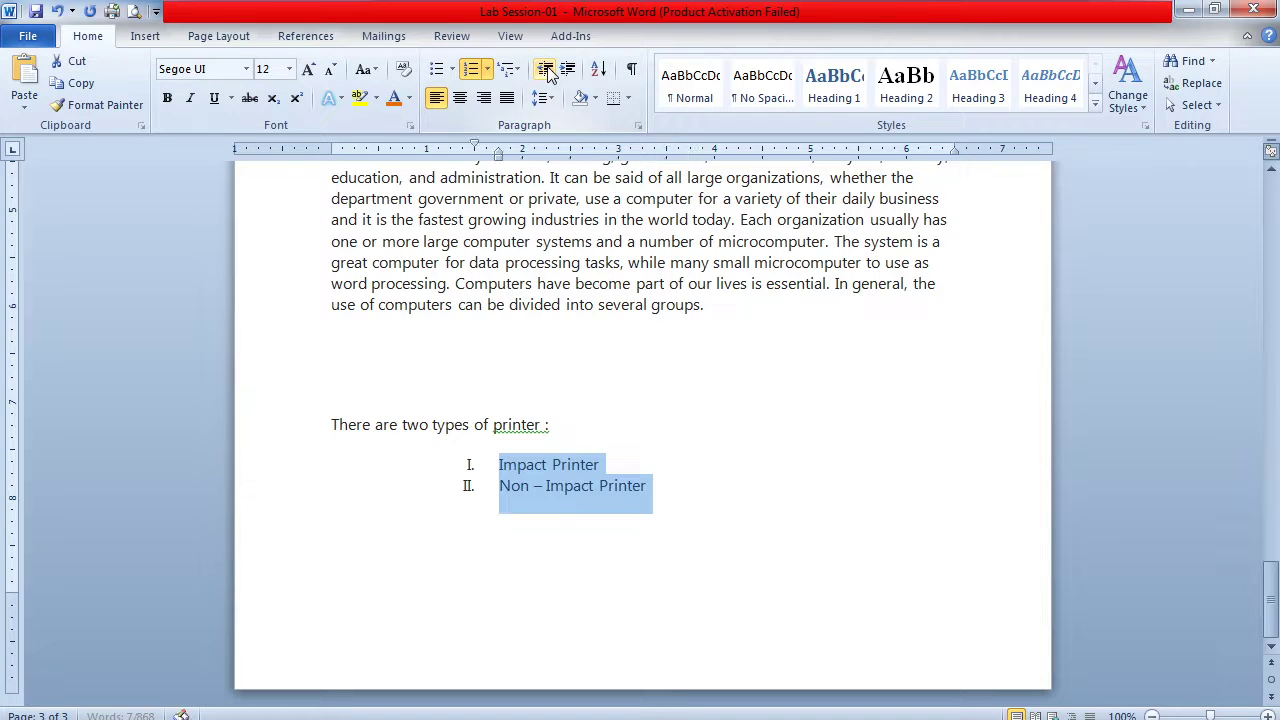
left_click(545, 70)
left_click(545, 70)
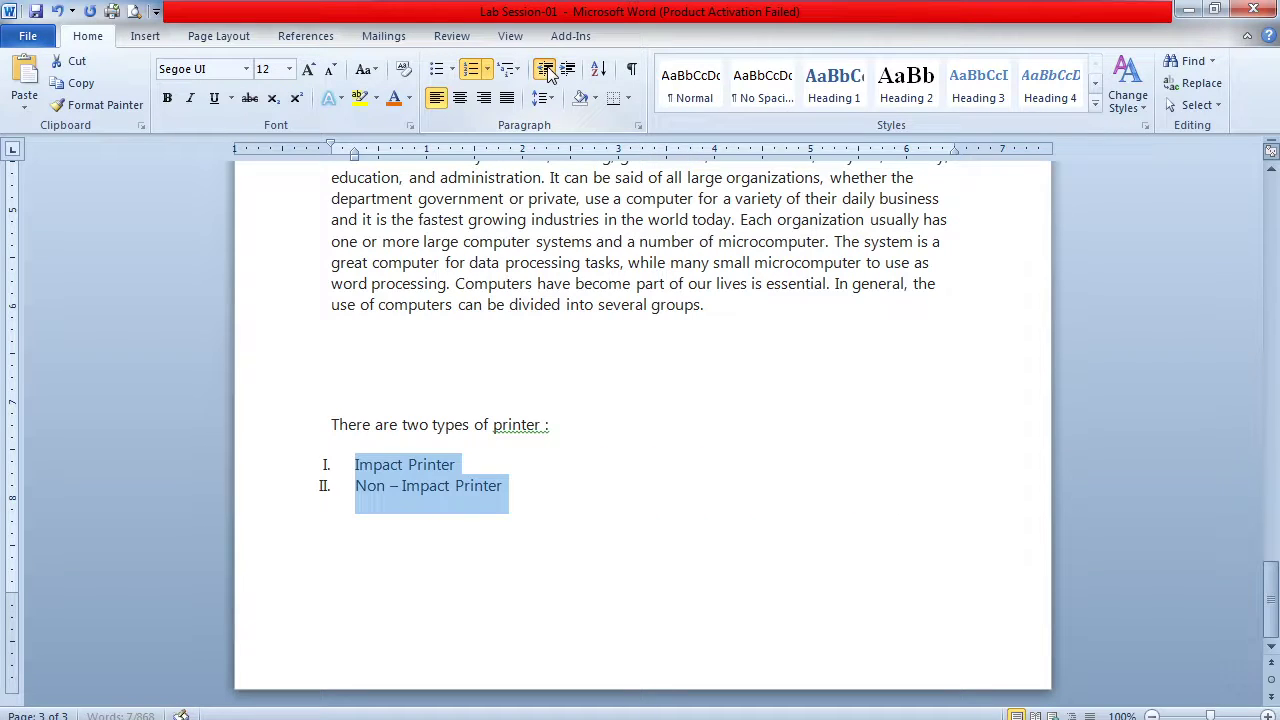
- Try sorting the last paragraph above the printer list by Paragraphs, with type Text, in ascending order
left_click(601, 80)
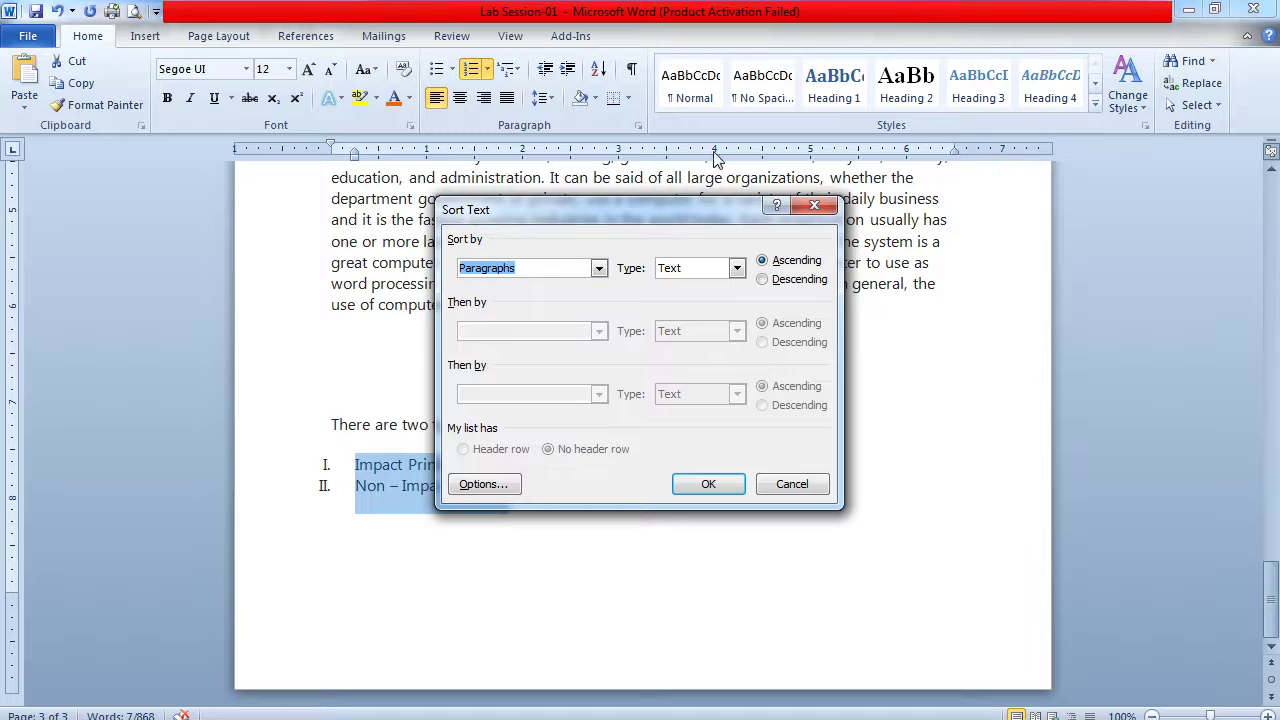
left_click(813, 207)
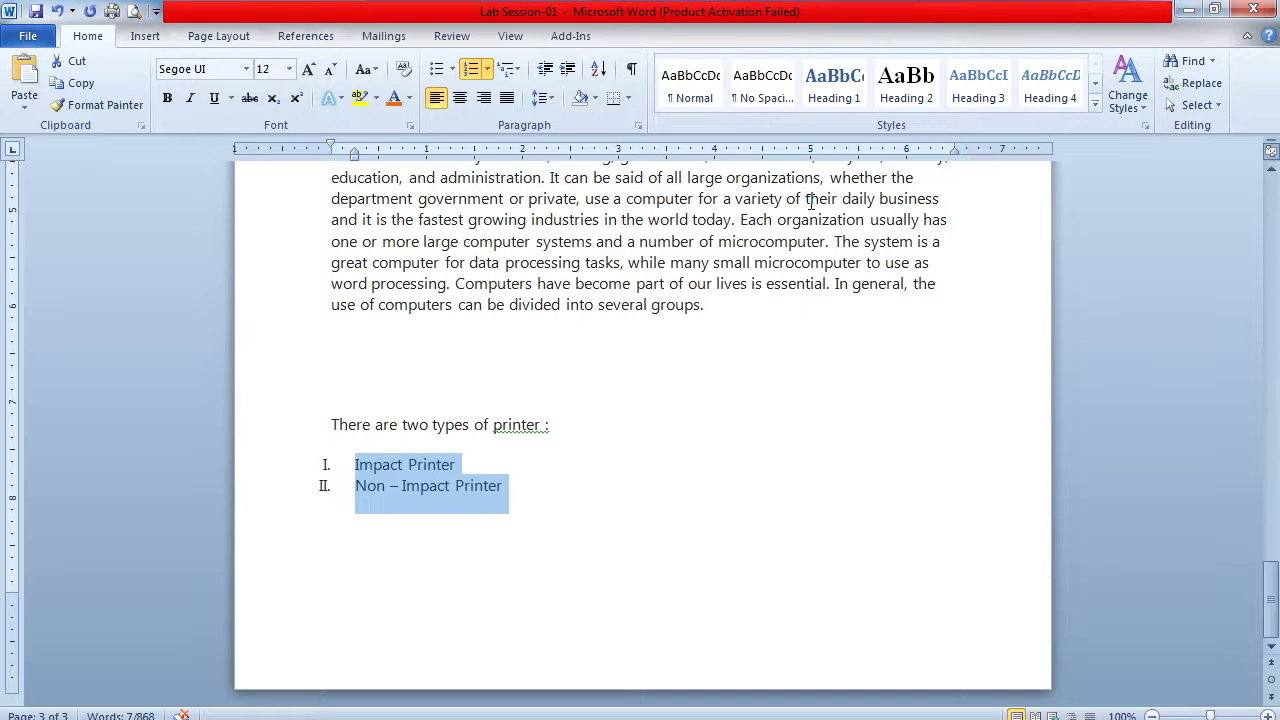
left_click(332, 178)
left_click_drag(332, 178, 735, 318)
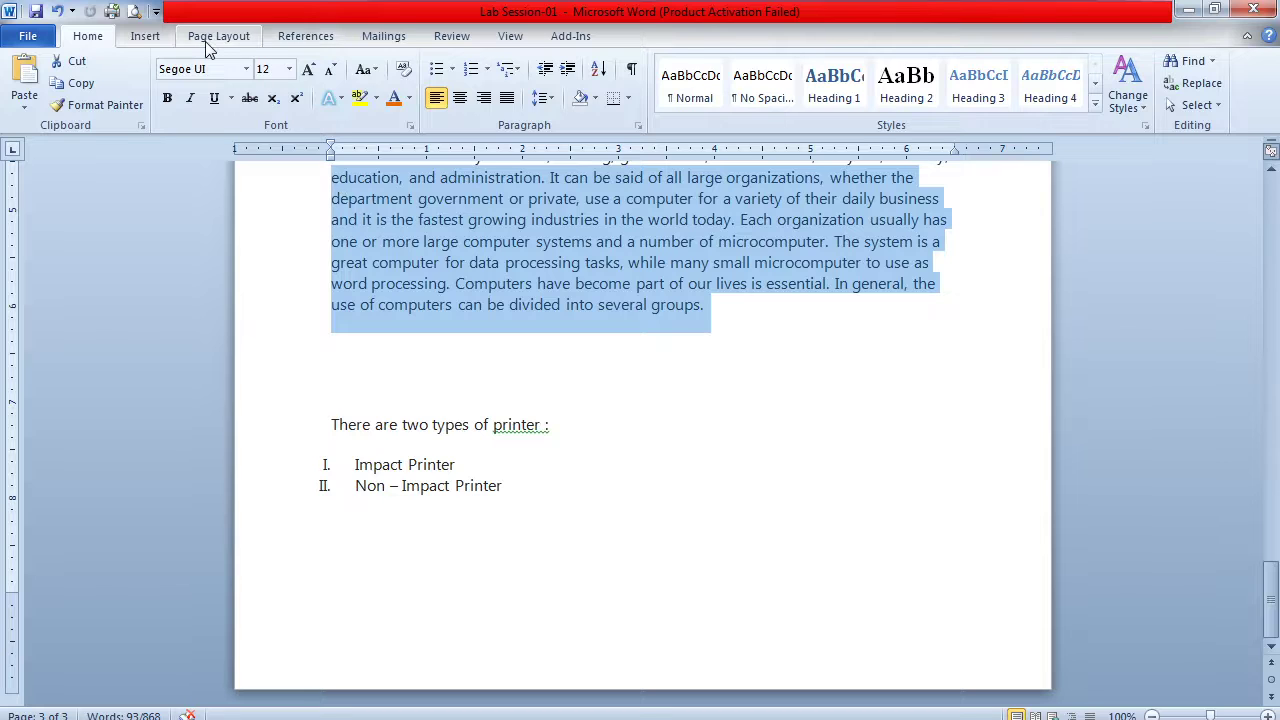
left_click(600, 69)
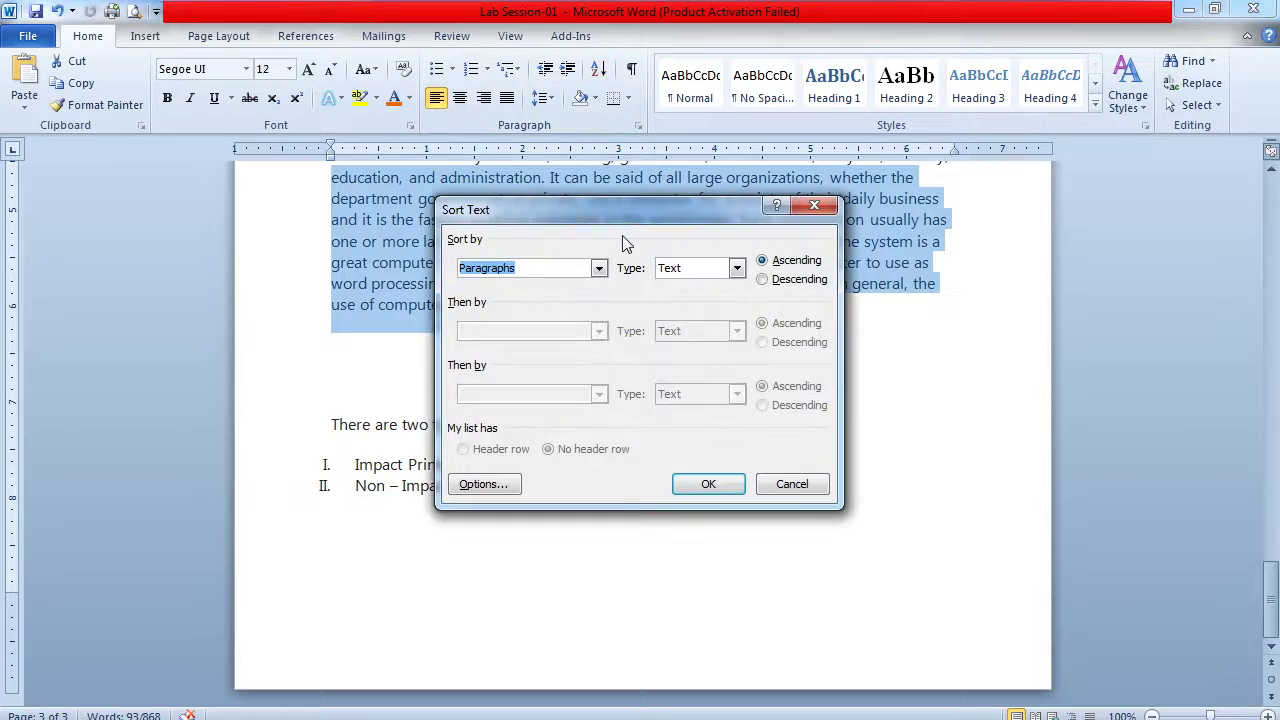
left_click(736, 270)
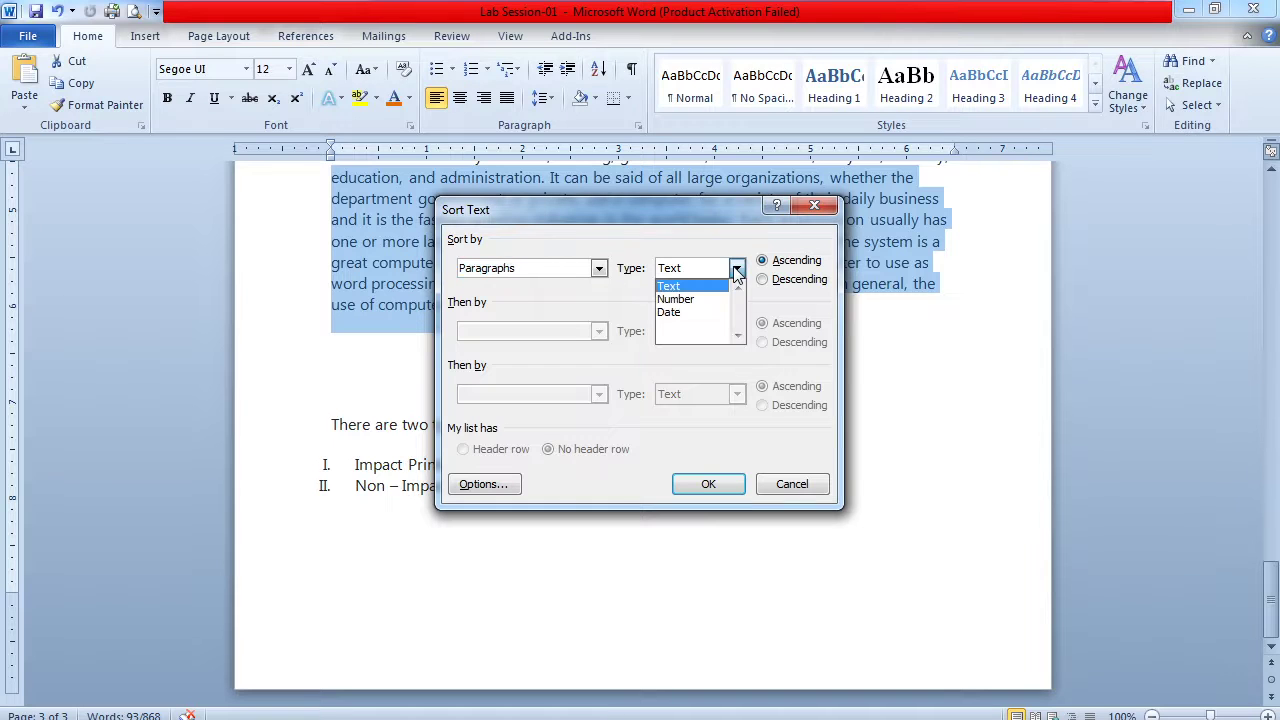
left_click(686, 287)
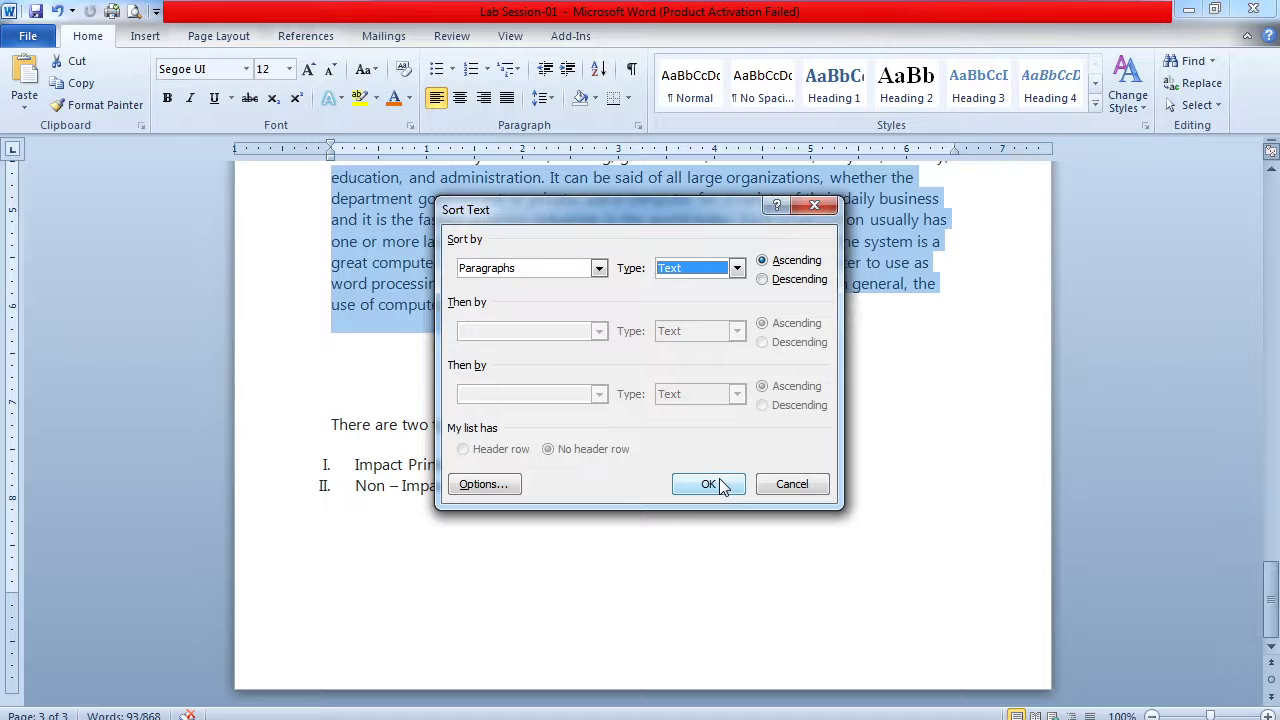
left_click_drag(524, 206, 642, 189)
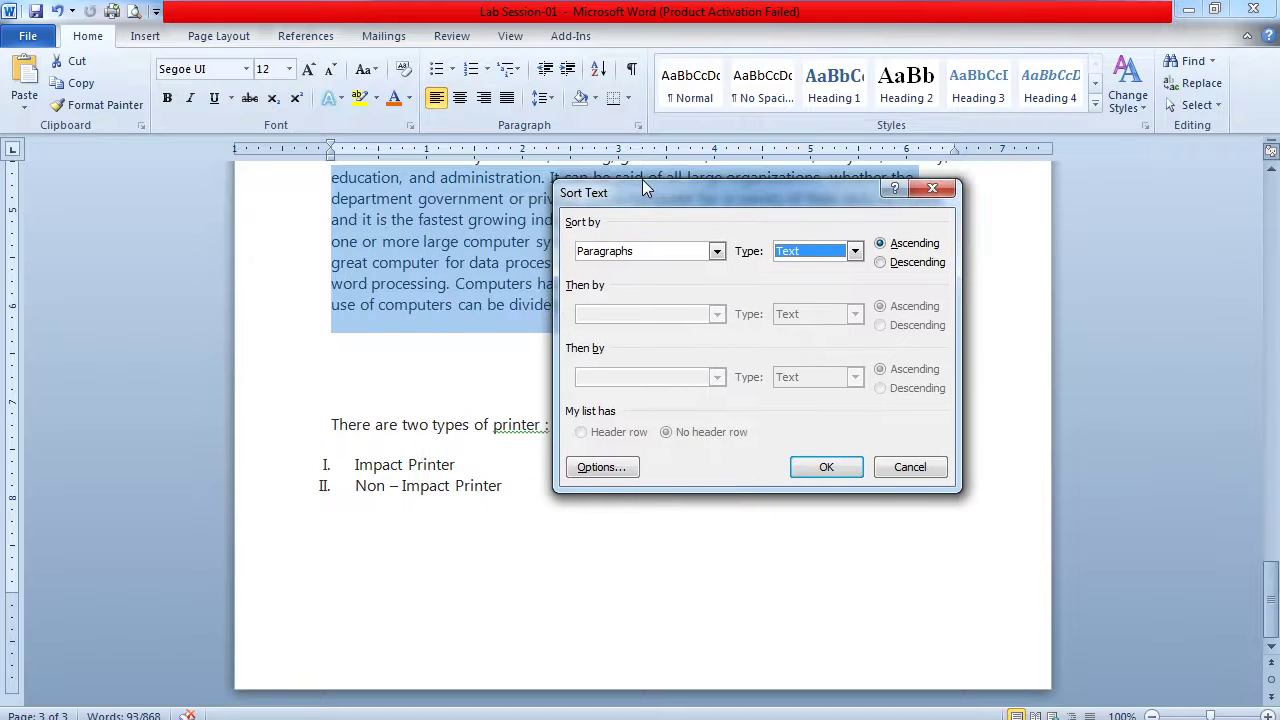
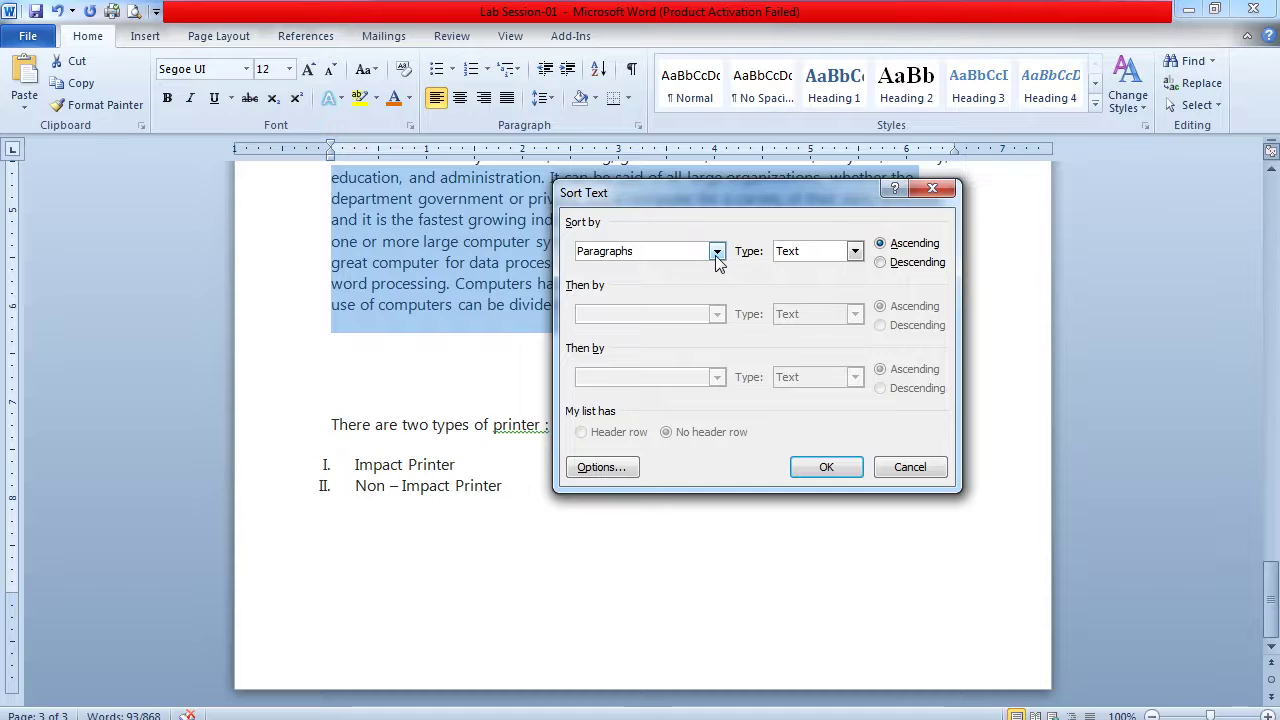
left_click(716, 252)
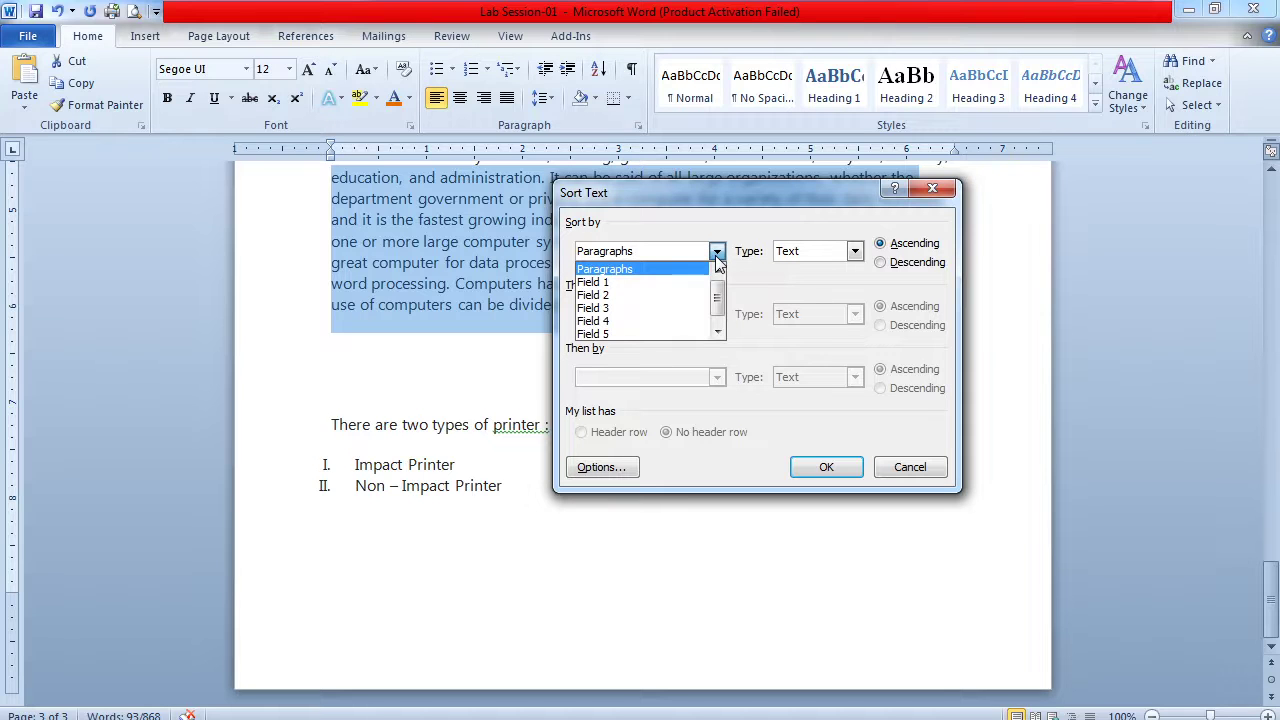
left_click(651, 272)
left_click(826, 470)
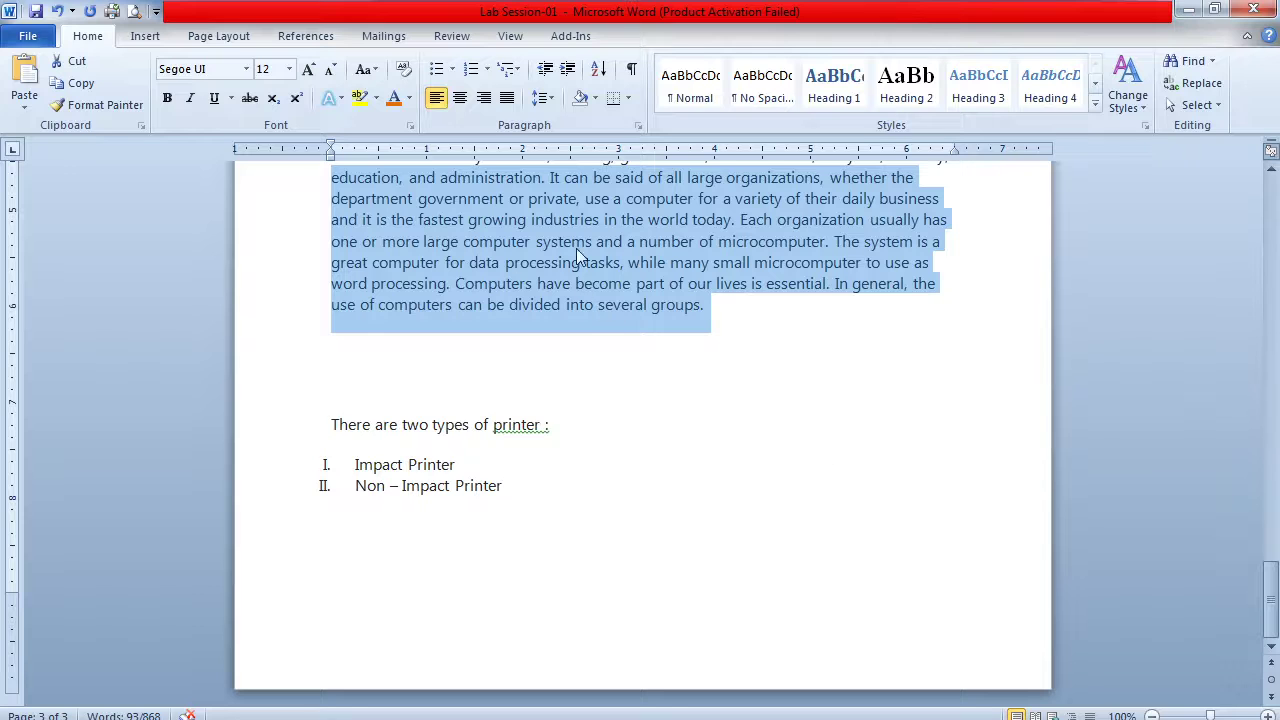
- Select the same paragraph again and retry the ascending Text sort by Paragraphs
right_click(477, 238)
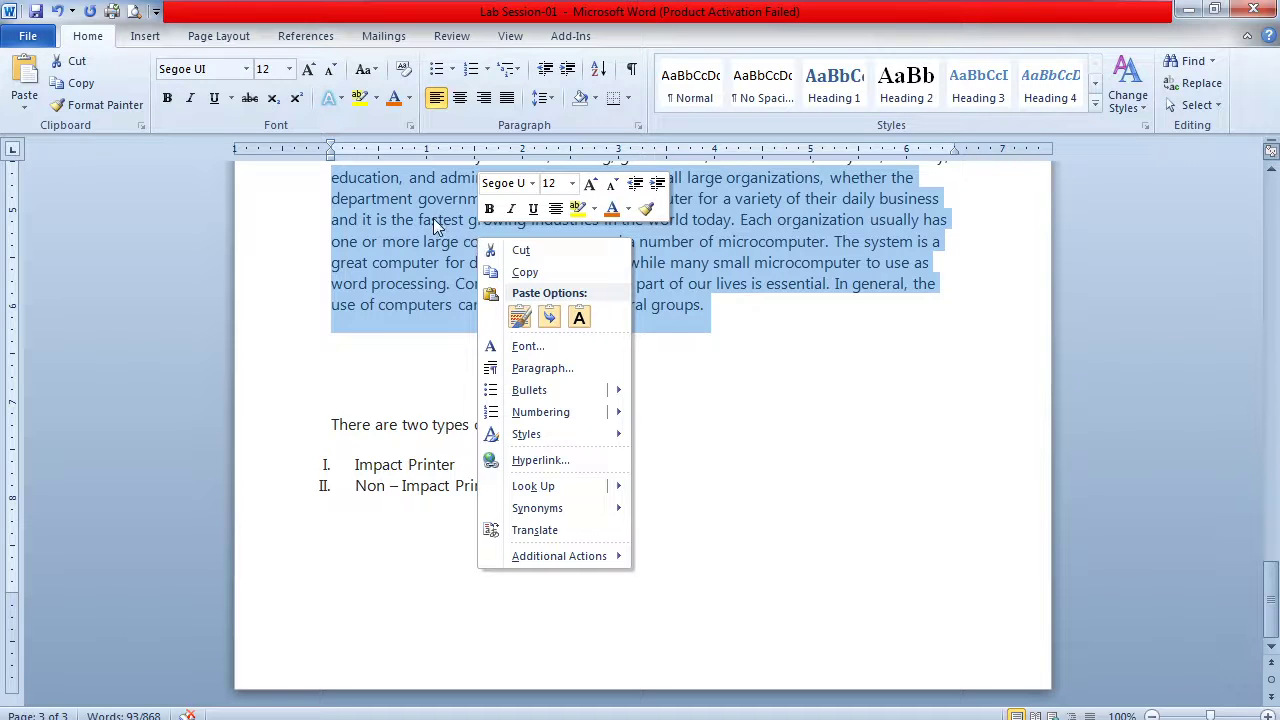
left_click(443, 217)
left_click(291, 197)
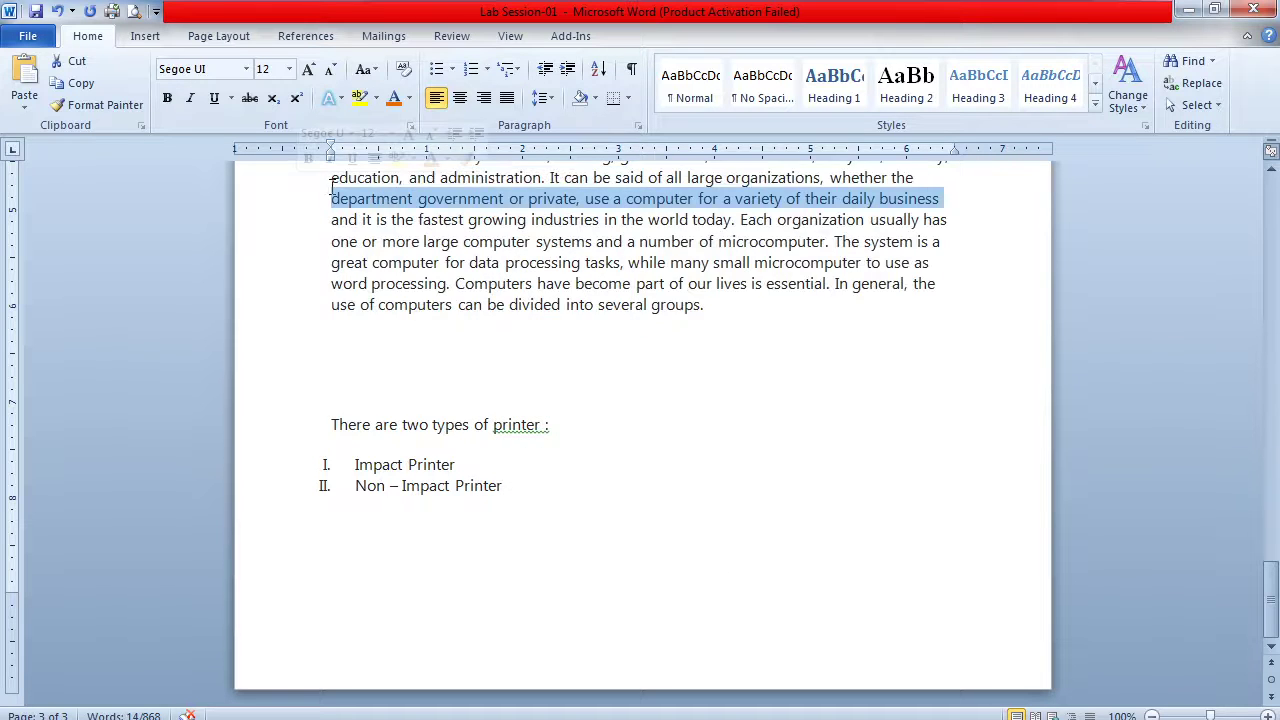
left_click_drag(331, 177, 801, 301)
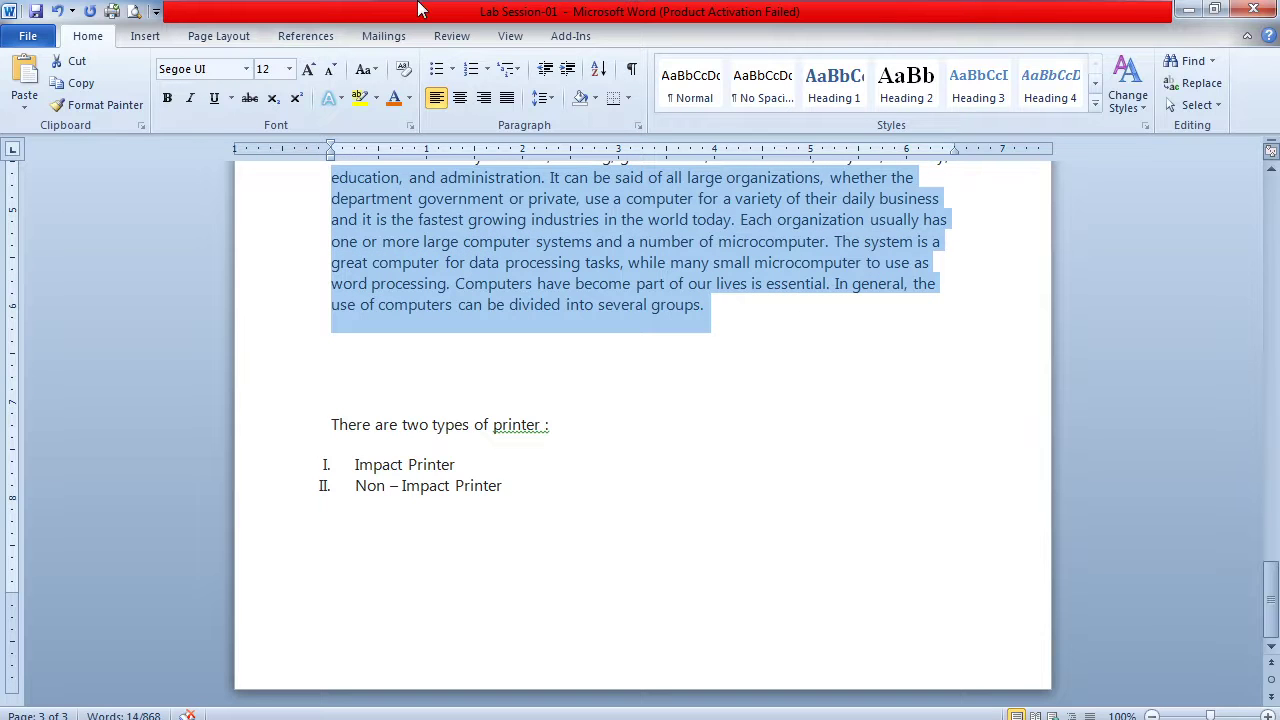
left_click(600, 74)
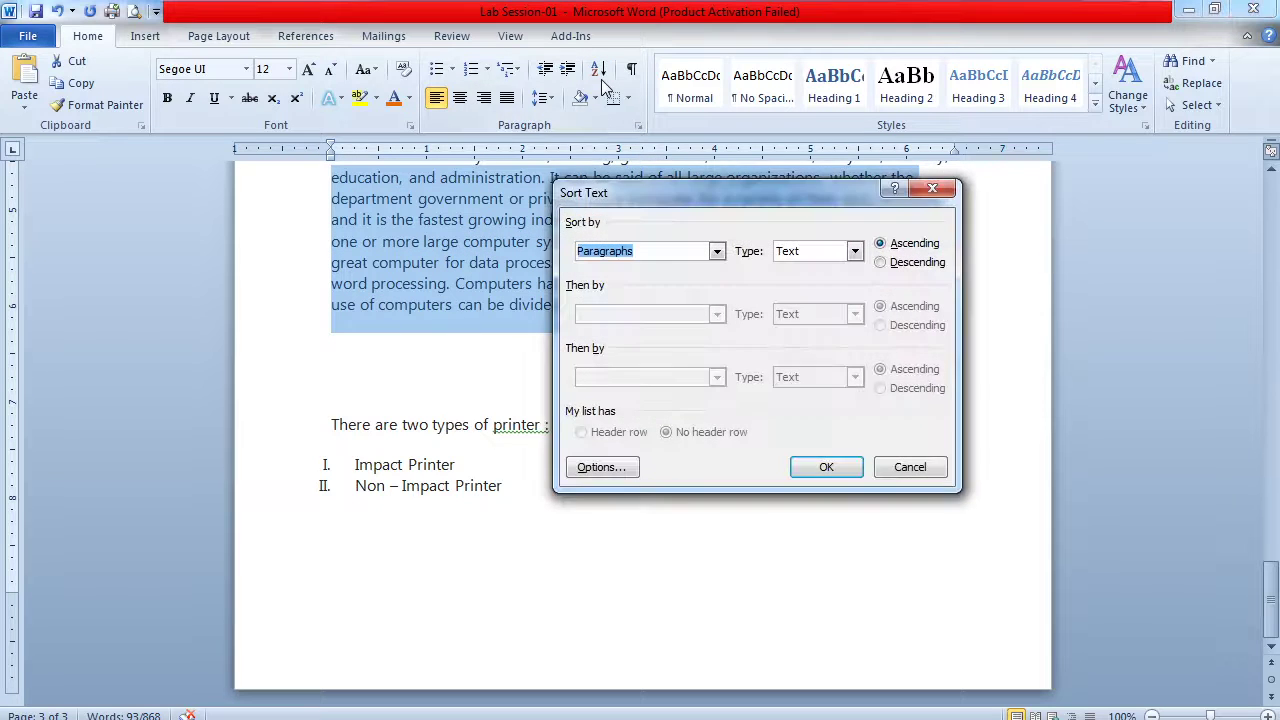
left_click(717, 254)
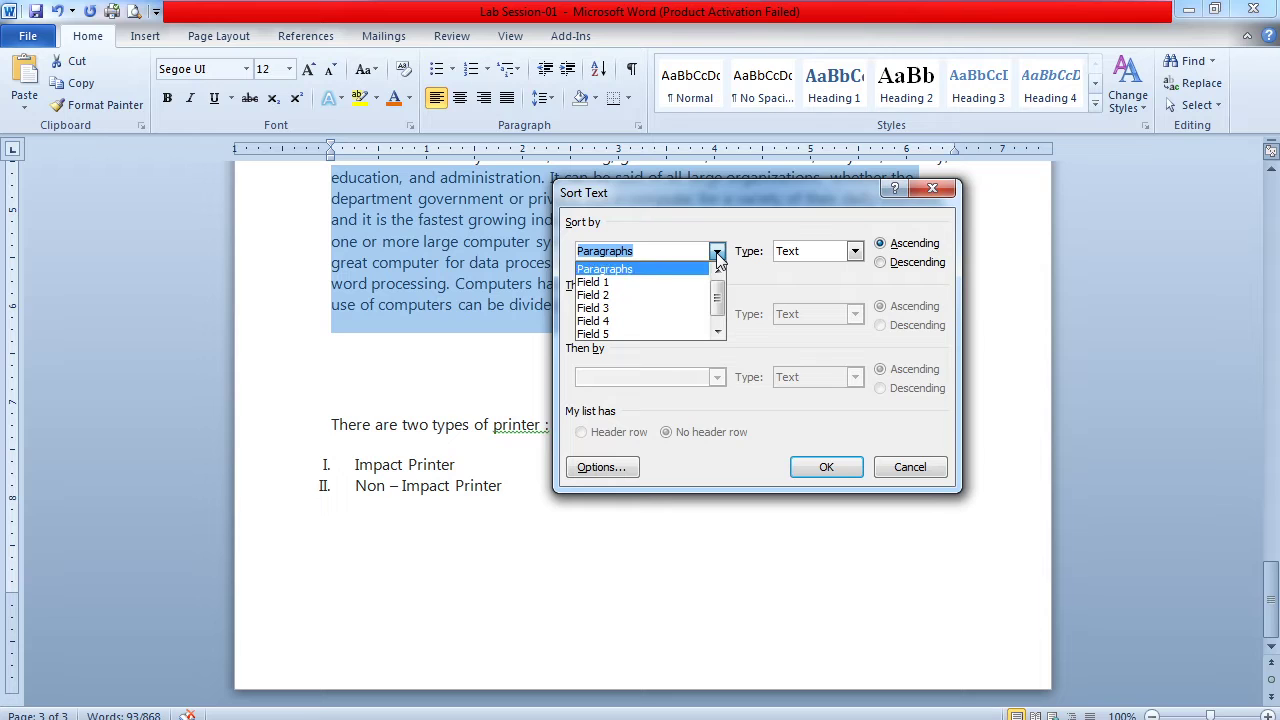
left_click(614, 272)
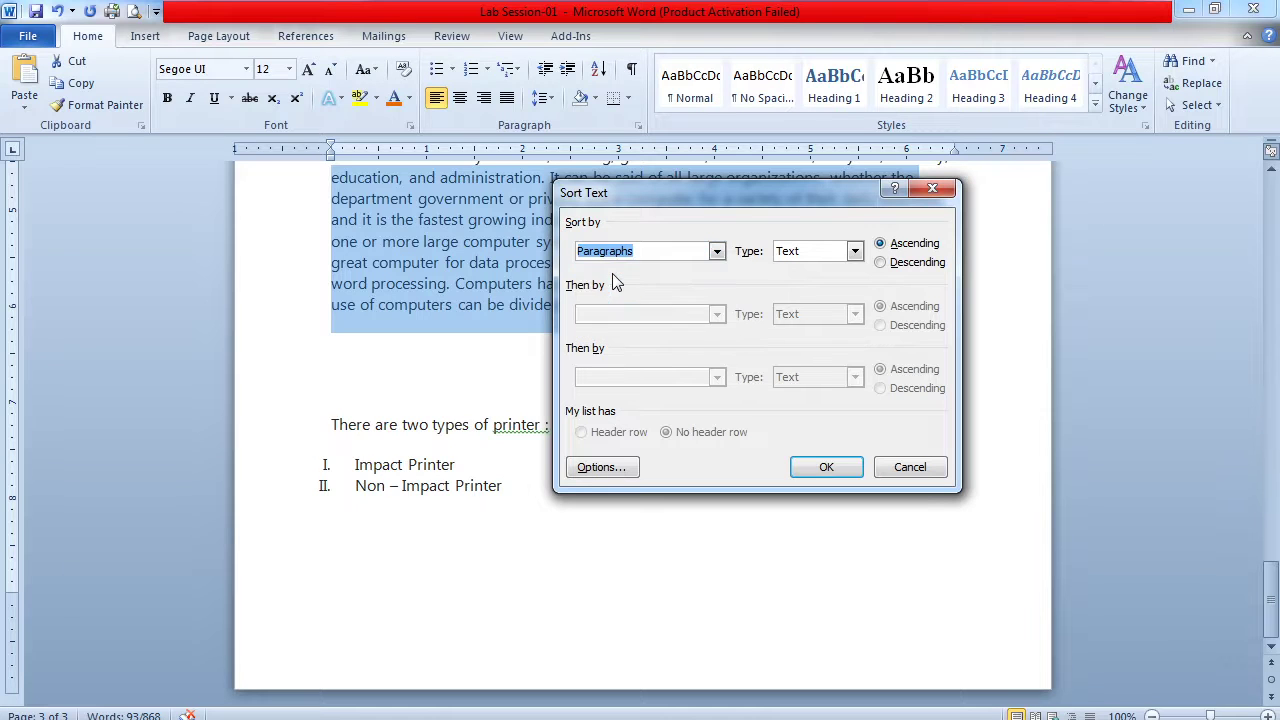
left_click(830, 254)
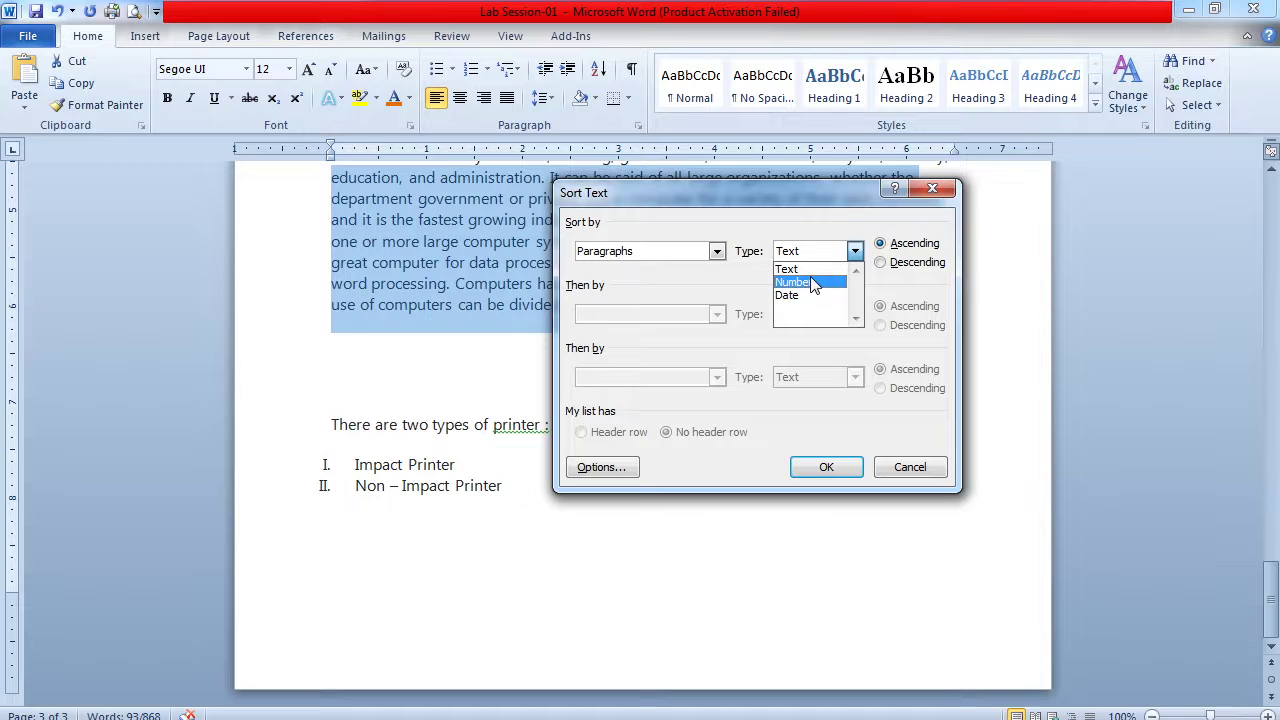
left_click(812, 270)
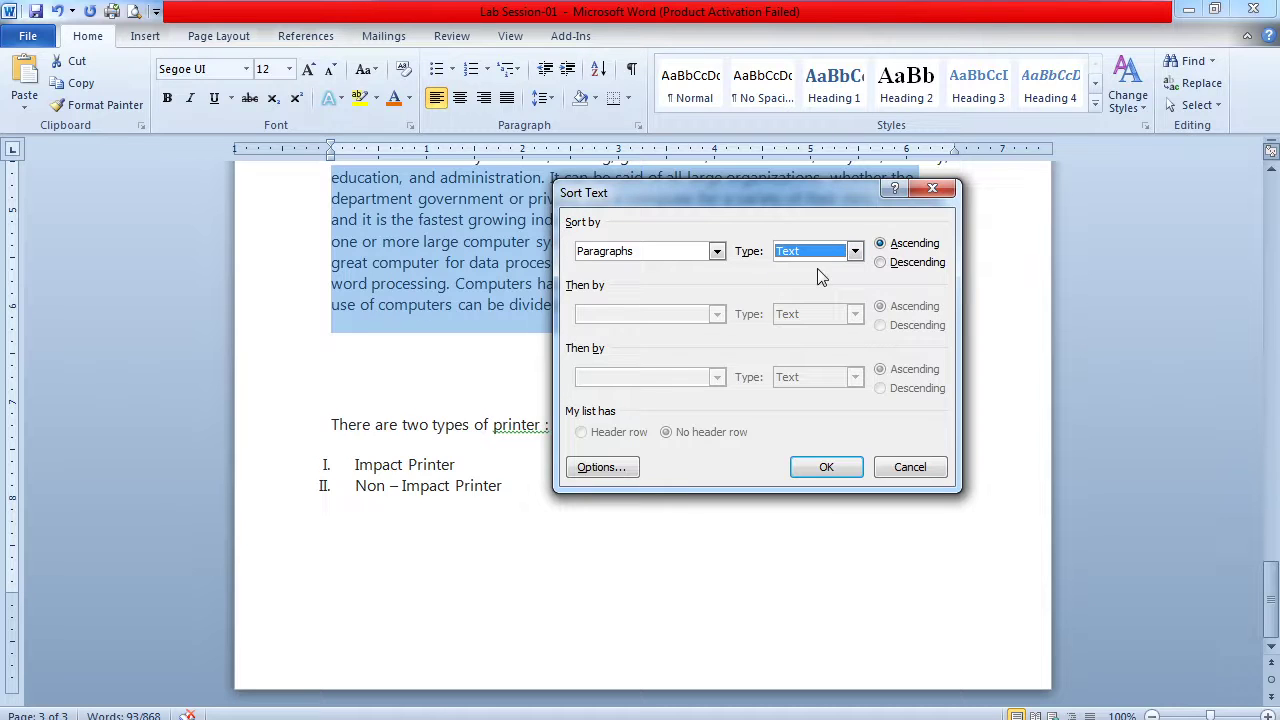
left_click(906, 262)
left_click(880, 244)
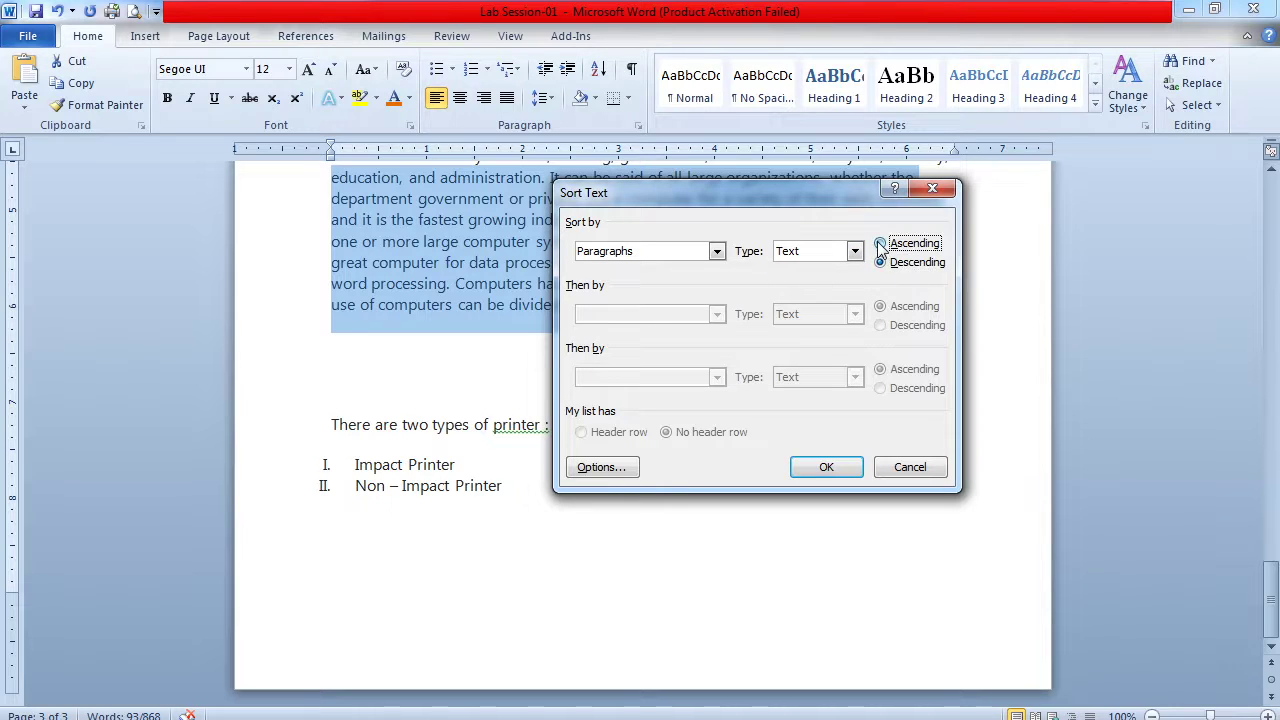
left_click(826, 468)
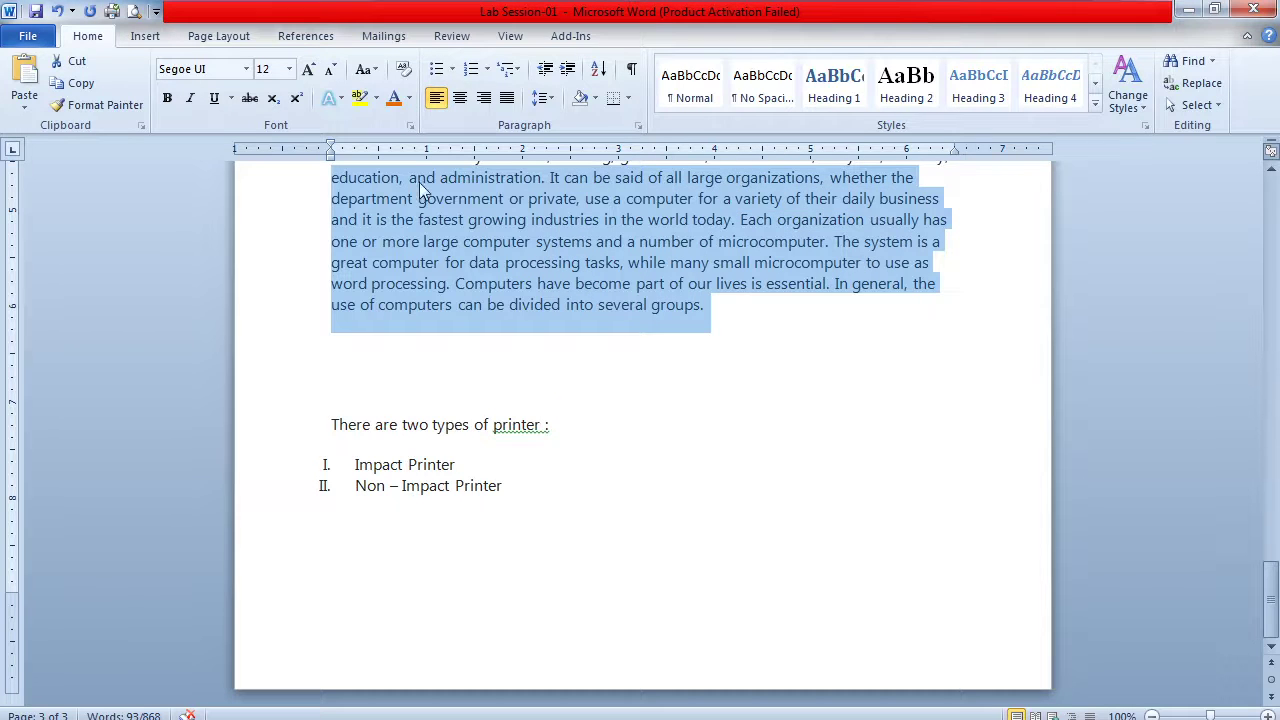
- Split the last paragraph into separate paragraphs by inserting breaks before "department", after "busin", before "has one" and before "is a great computer"
left_click(361, 219)
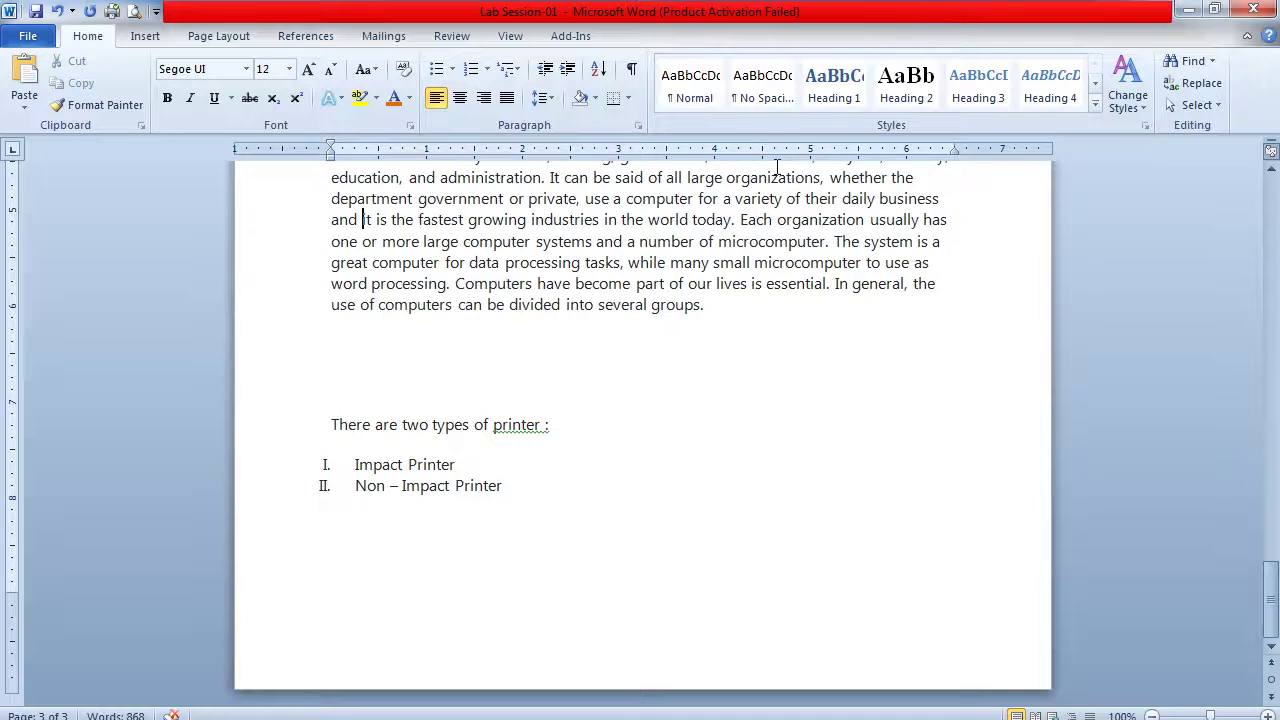
left_click(917, 198)
key("Return")
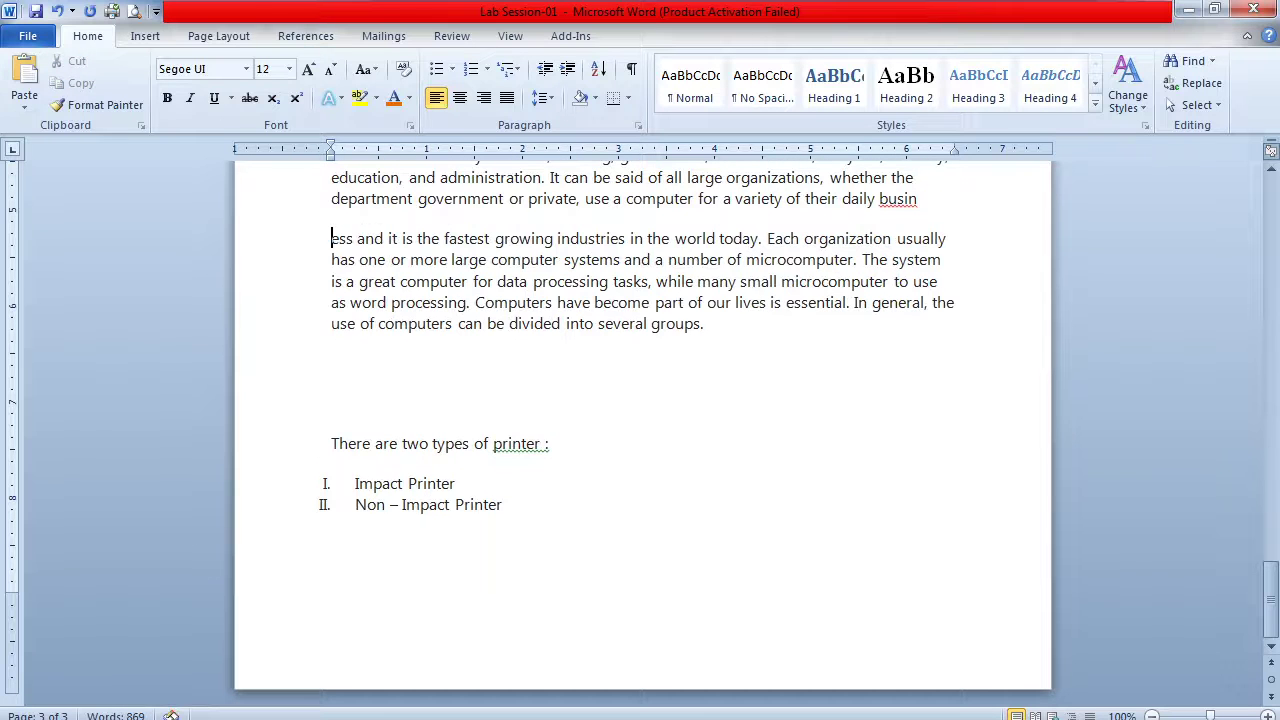
key("Up")
key("Return")
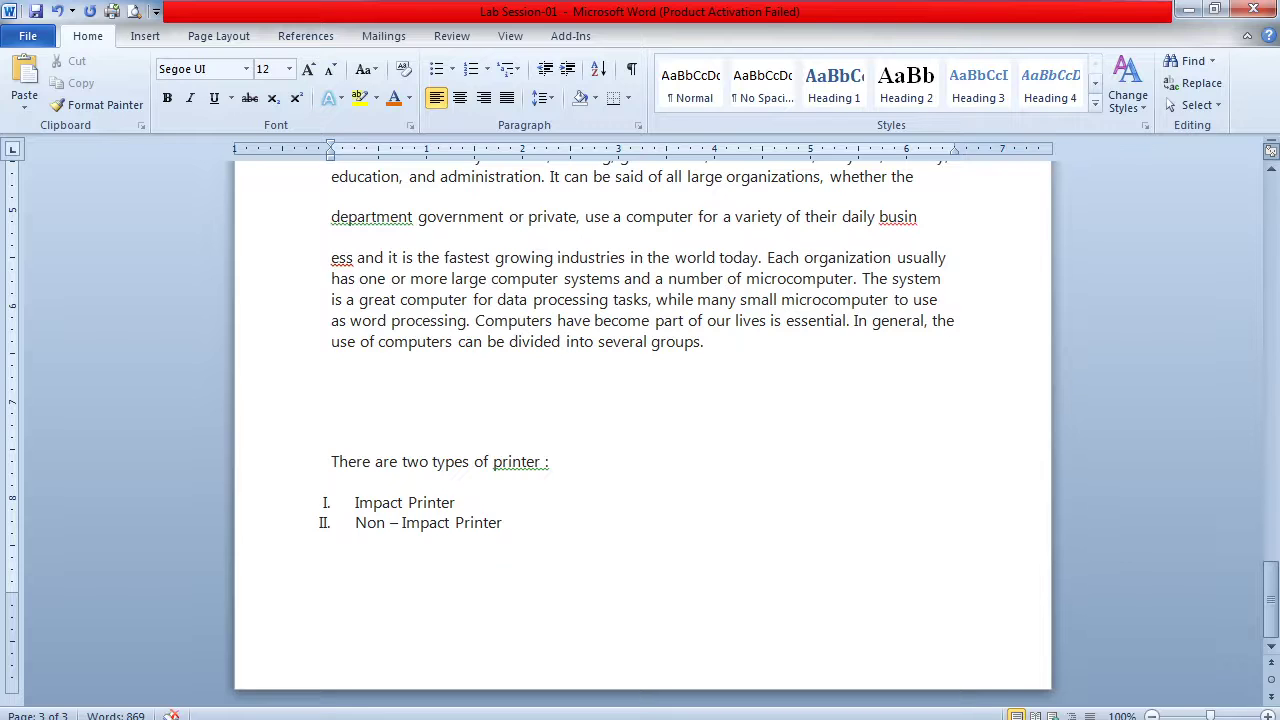
key("Return")
key("Down")
key("Return")
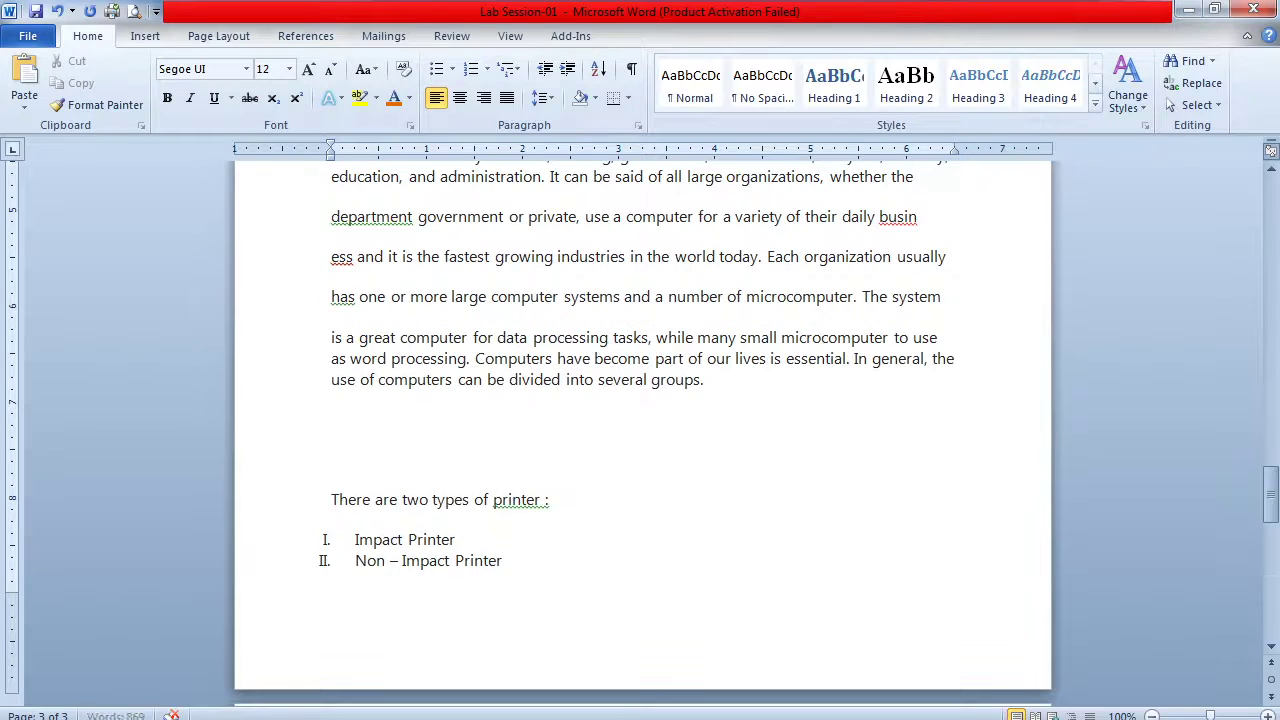
- Insert a paragraph break before "as word processing" and delete the final line "use of computers can be divided into several groups."
key("Down")
key("shift+Down")
key("shift+Down")
key("Up")
key("Down")
key("Down")
key("Up")
key("Return")
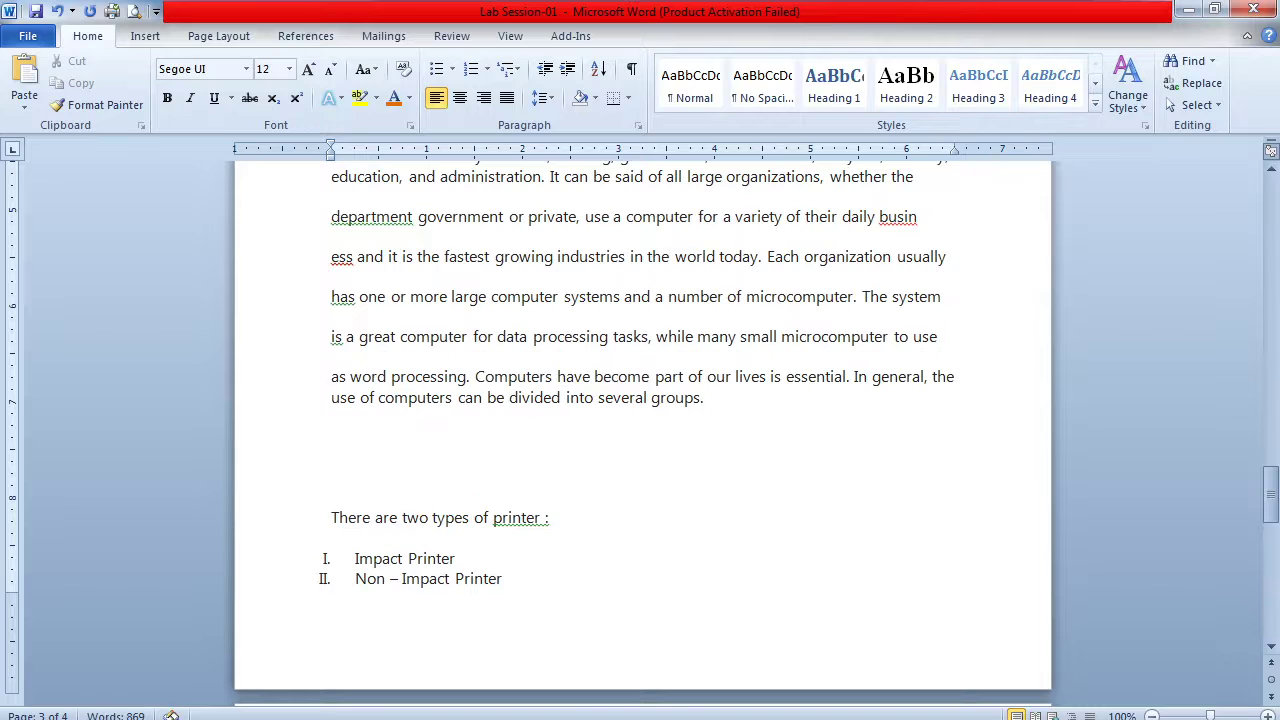
key("shift+End")
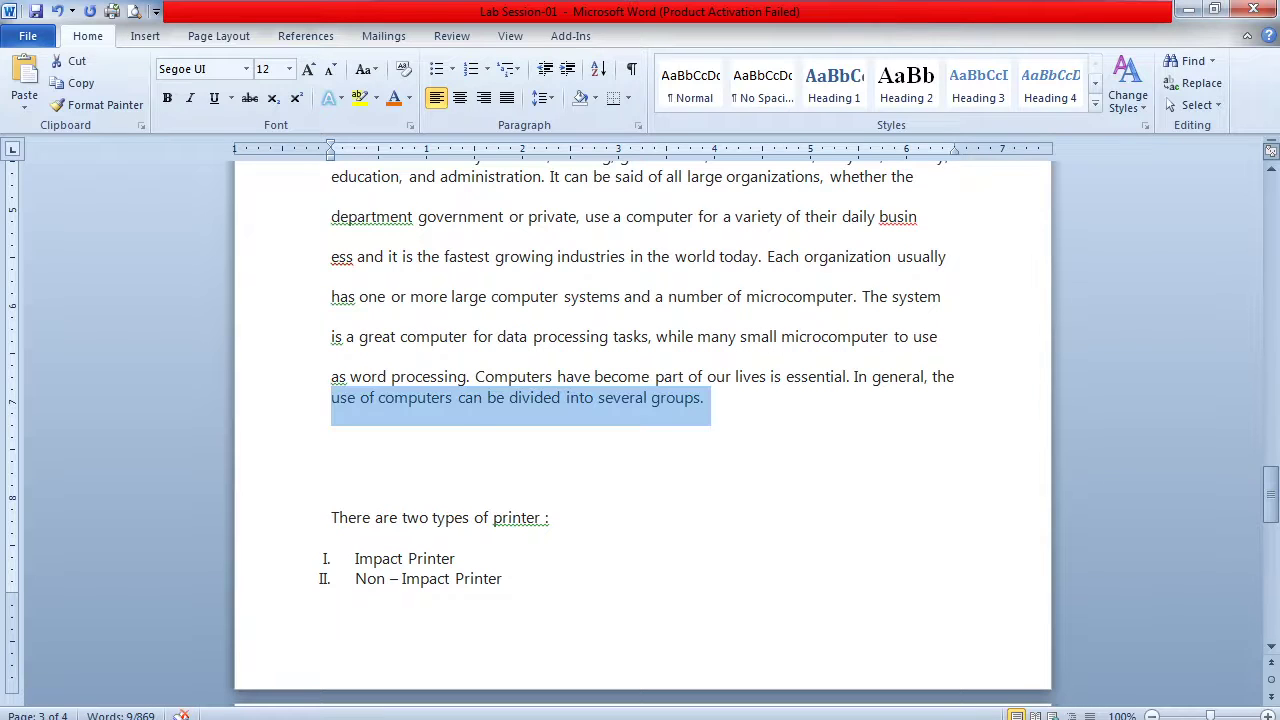
key("Delete")
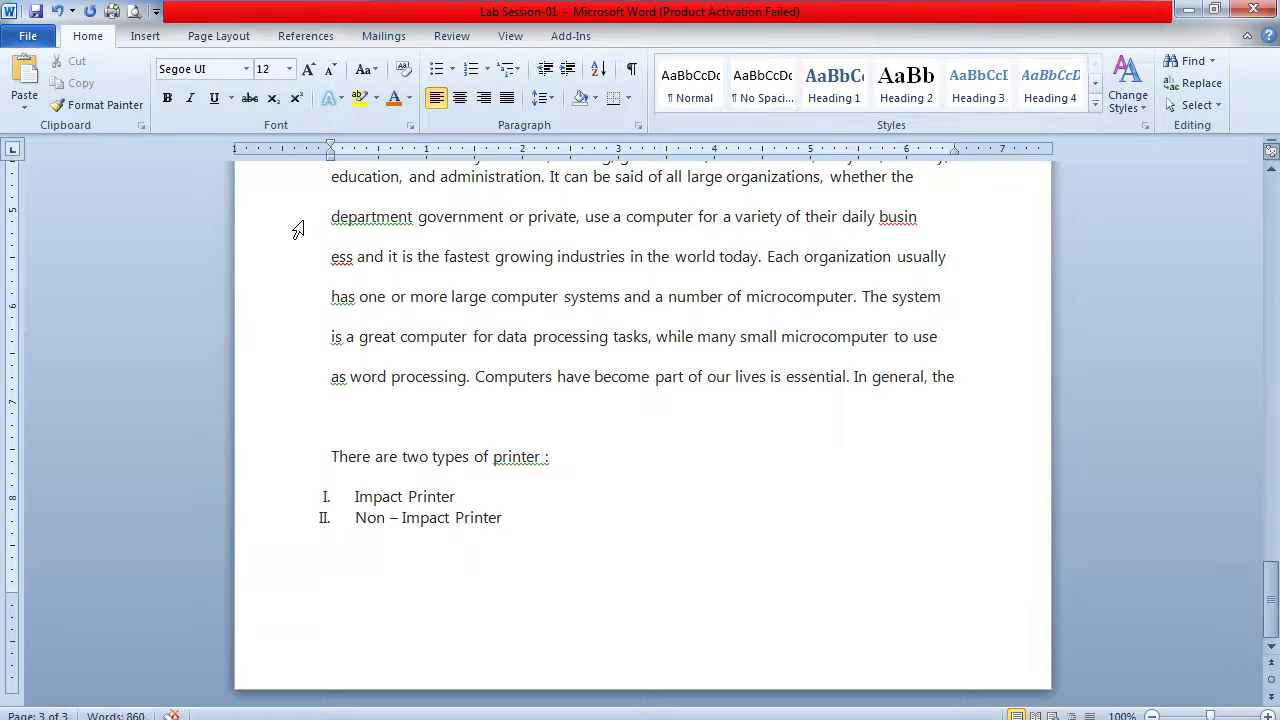
- Sort the separated lines above the printer list by Paragraphs, with type Text, in ascending order
left_click_drag(326, 177, 1000, 400)
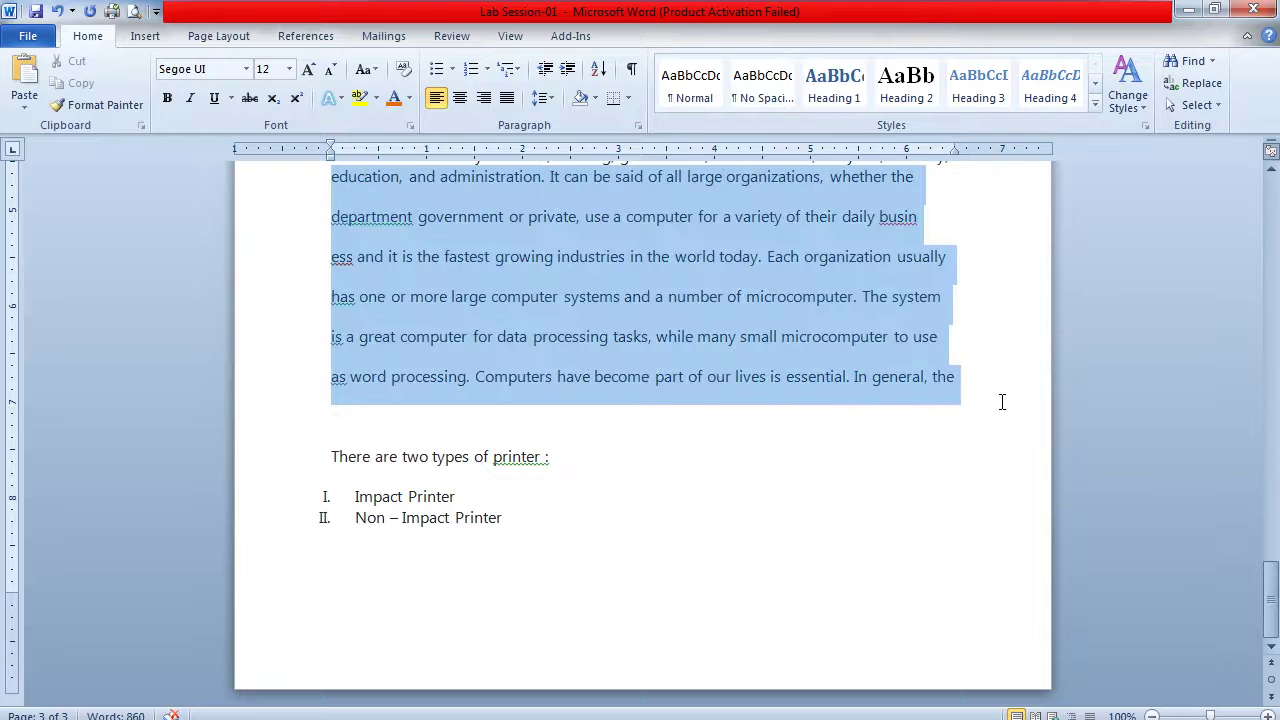
left_click(600, 68)
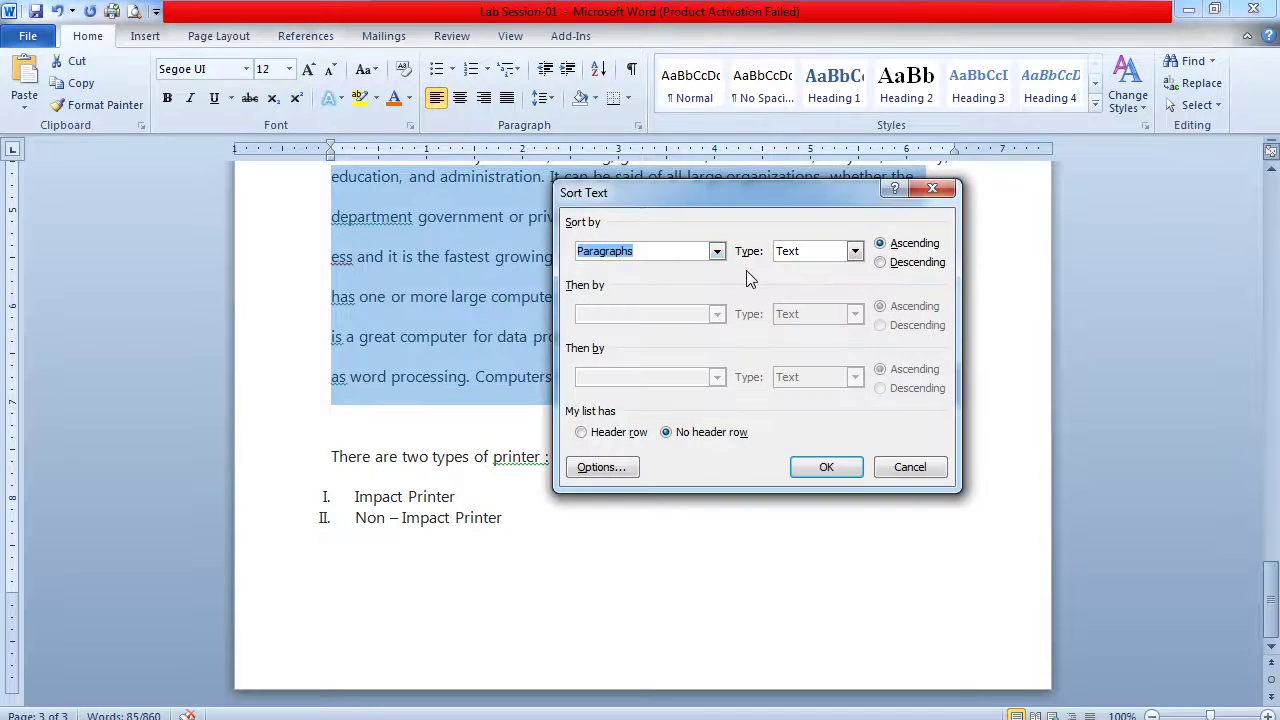
left_click(838, 466)
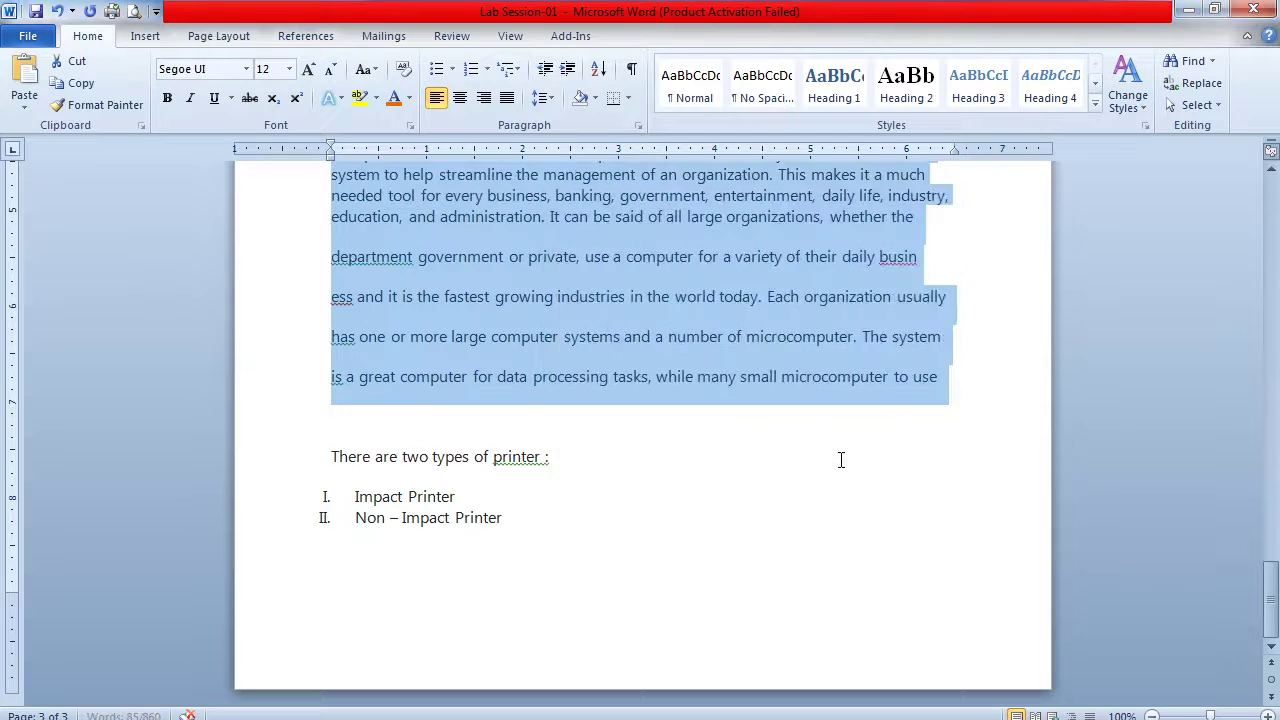
left_click(344, 258)
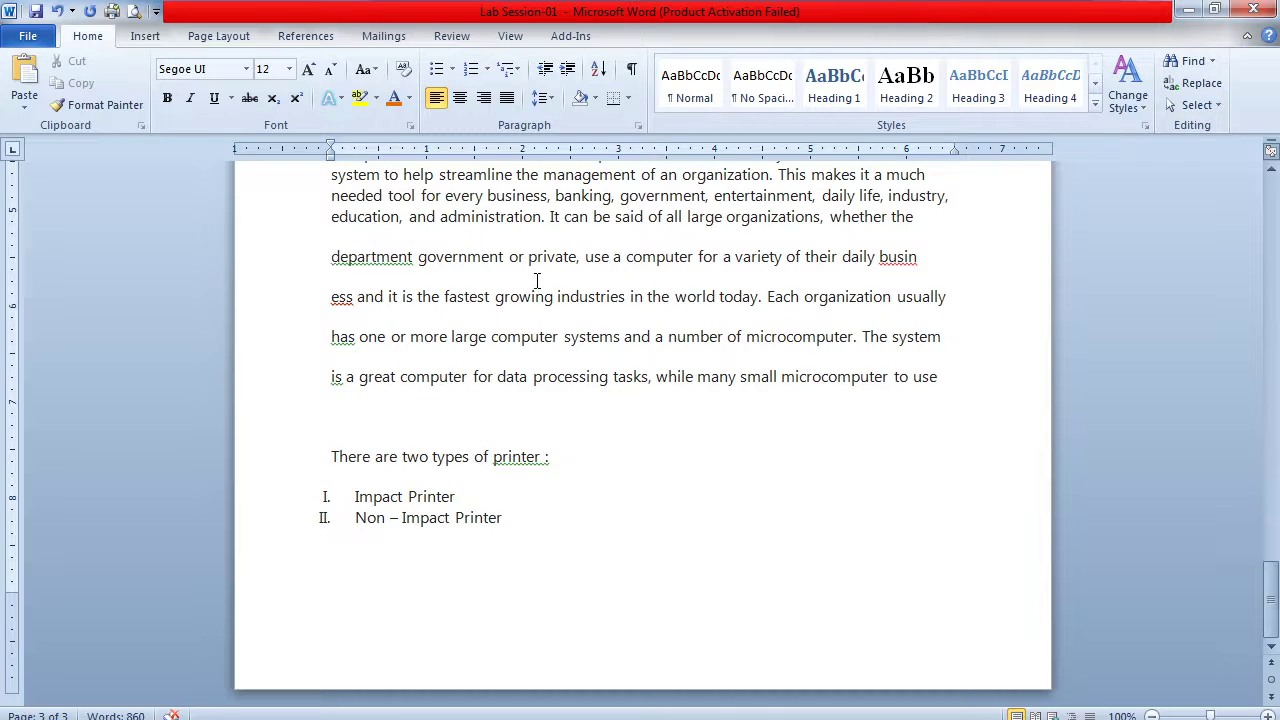
- Search the document for the word "printer"
key("ctrl+f")
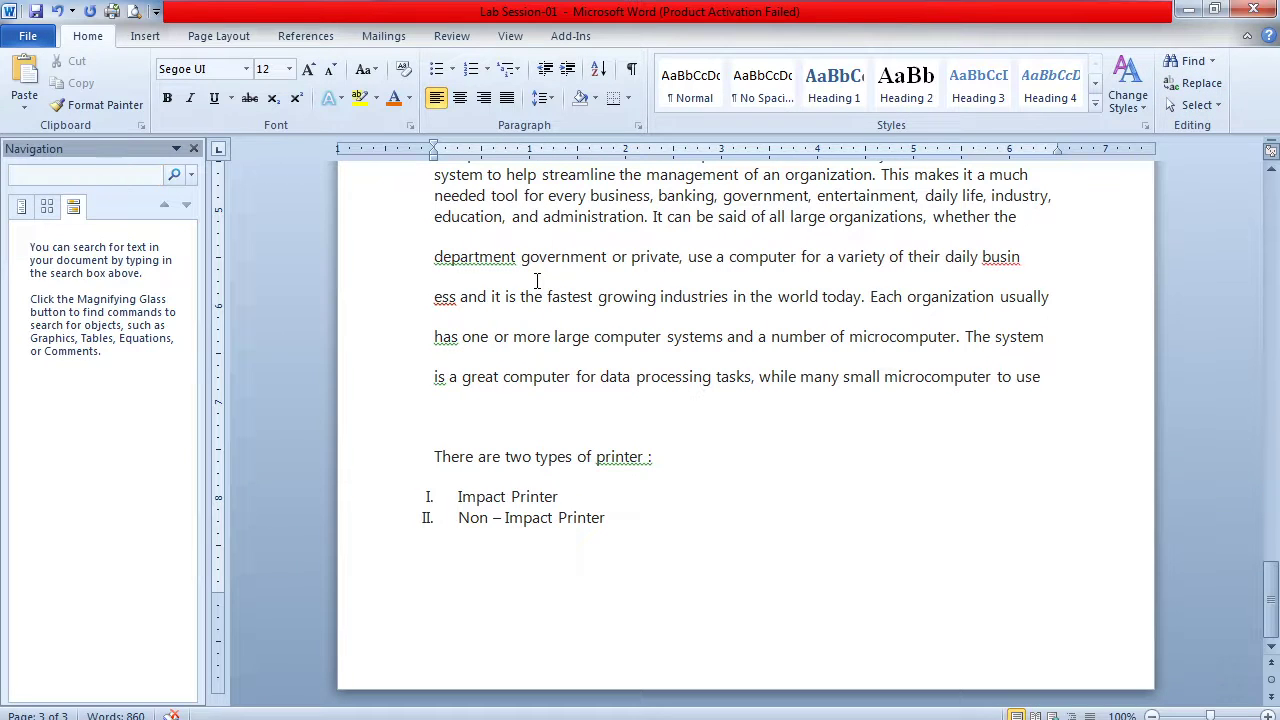
left_click(194, 148)
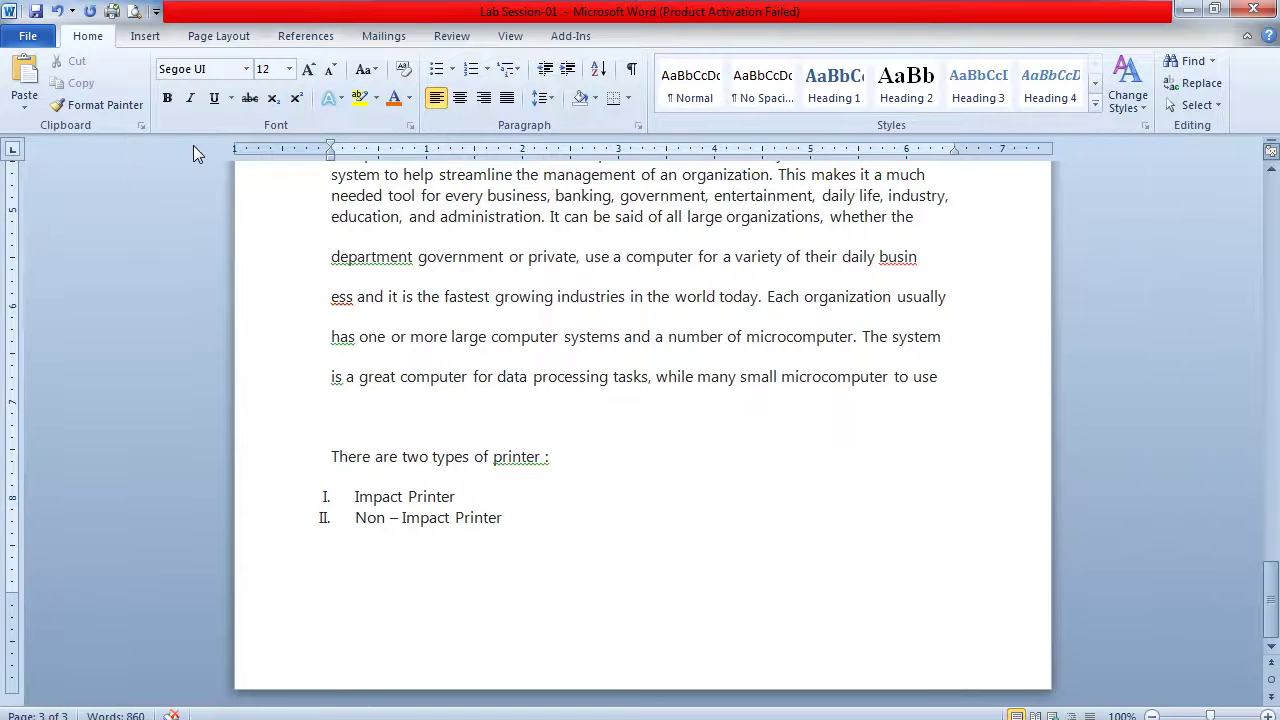
left_click(1190, 61)
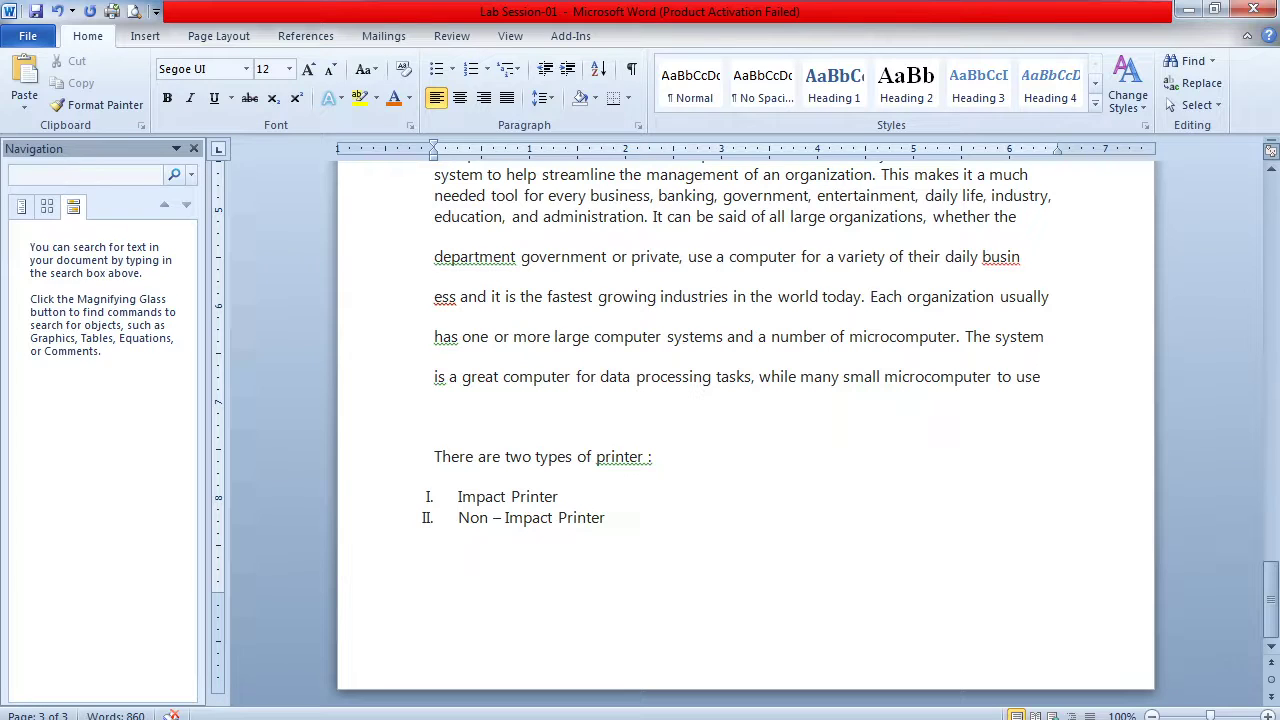
type("prin")
key("BackSpace")
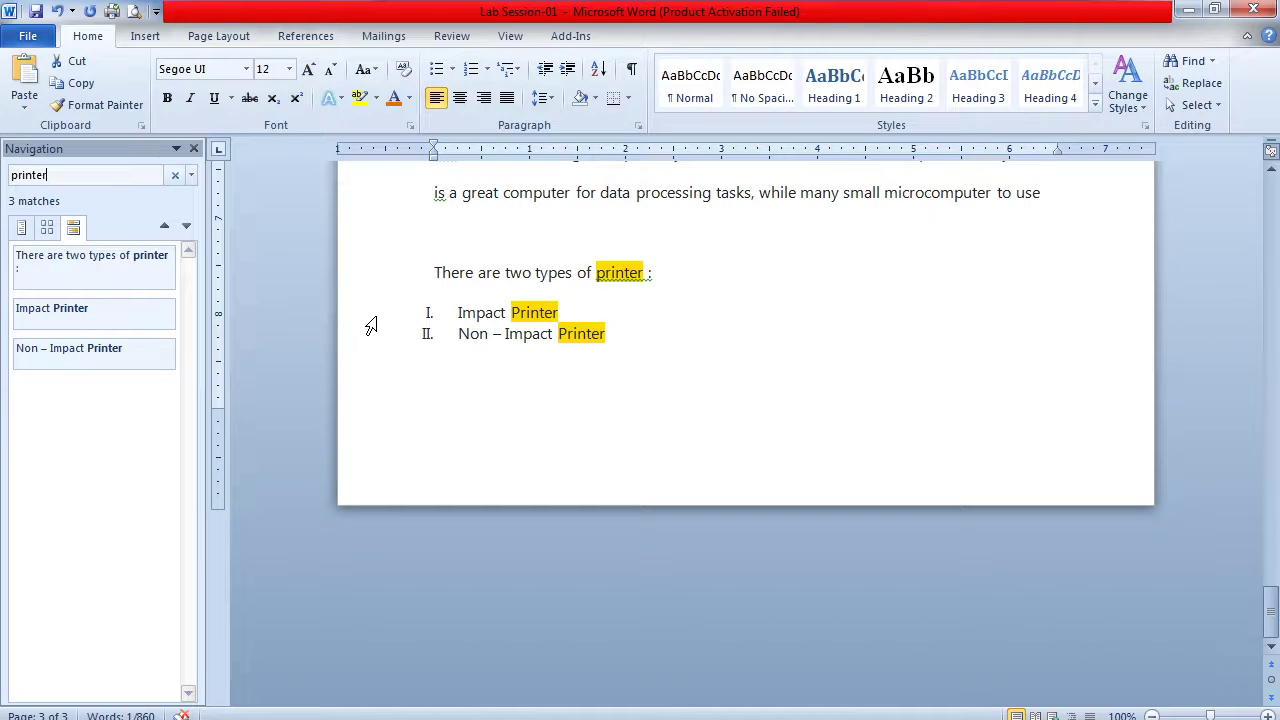
- Clear the document search and run the search for "printer" again
left_click(177, 177)
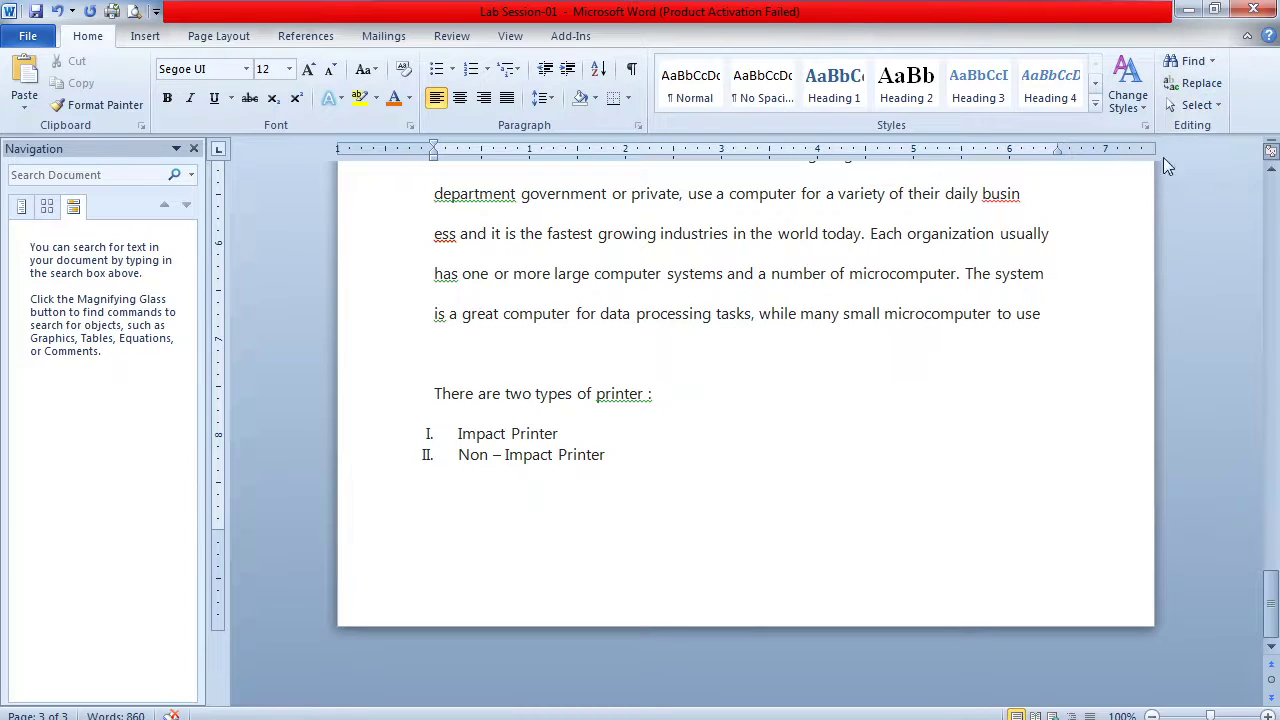
left_click(1193, 62)
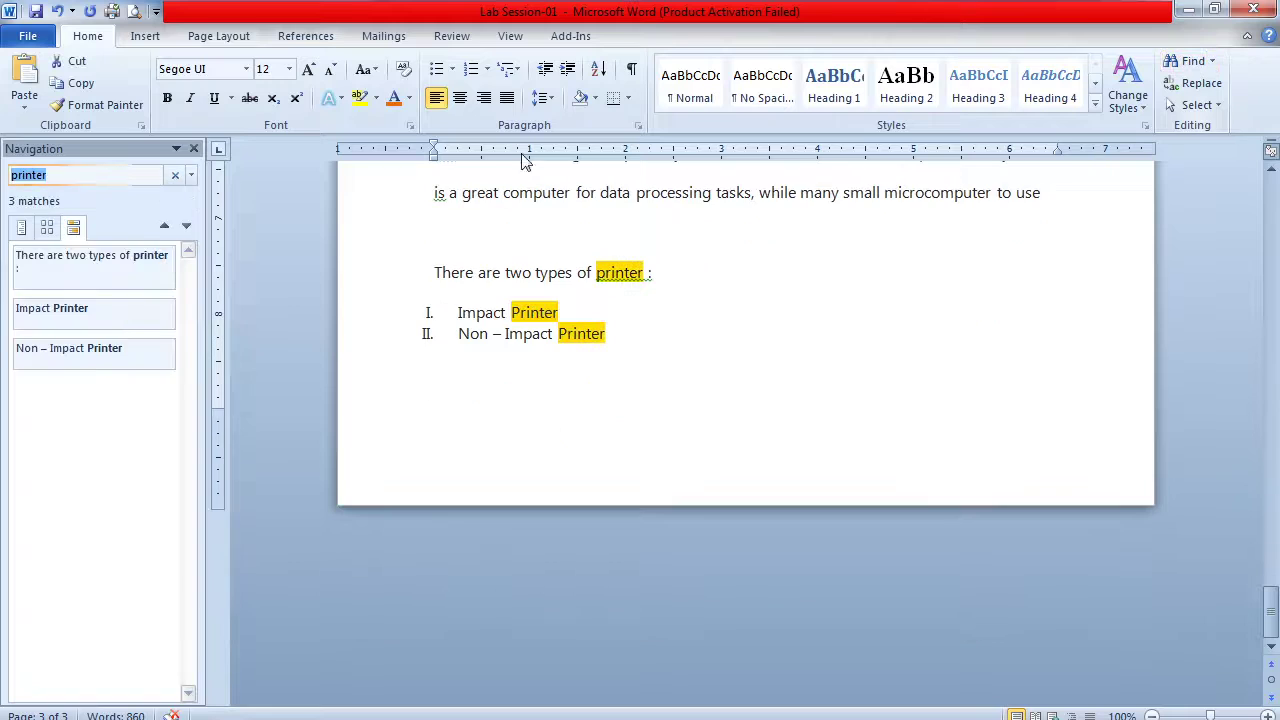
left_click(100, 174)
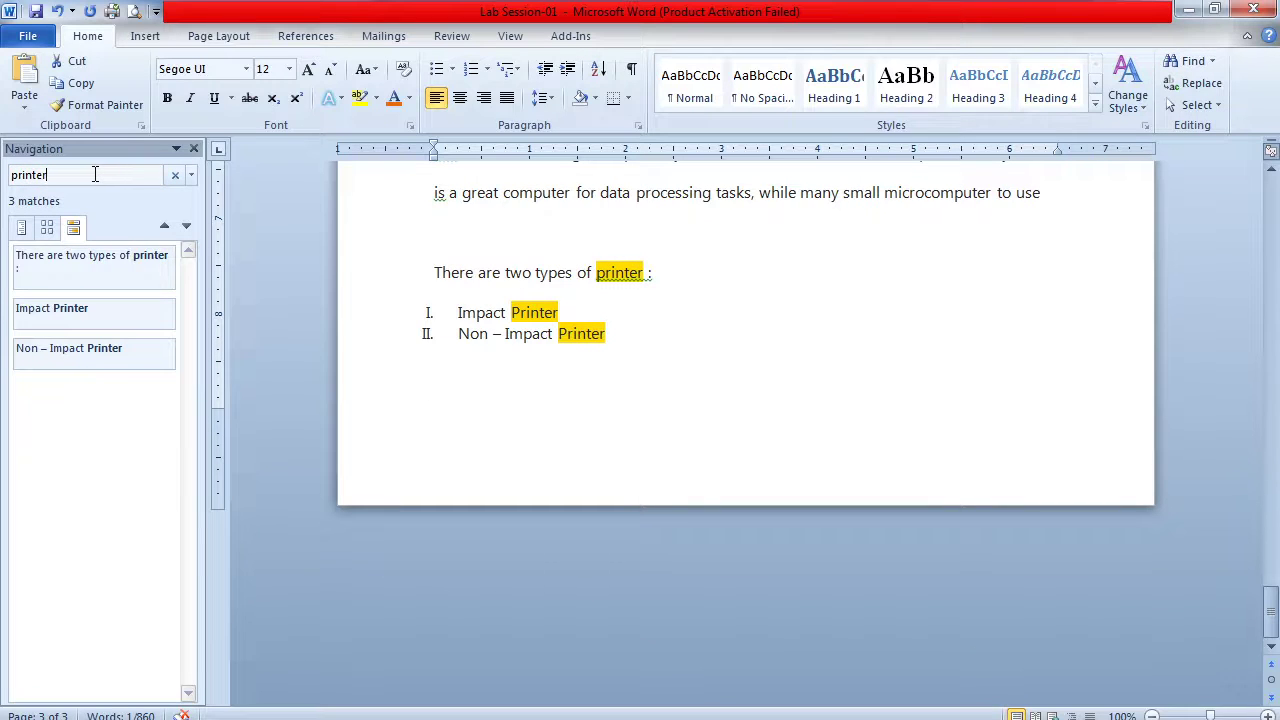
- Set up a find-and-replace that looks for "printer" and substitutes "Printers"
left_click(1197, 83)
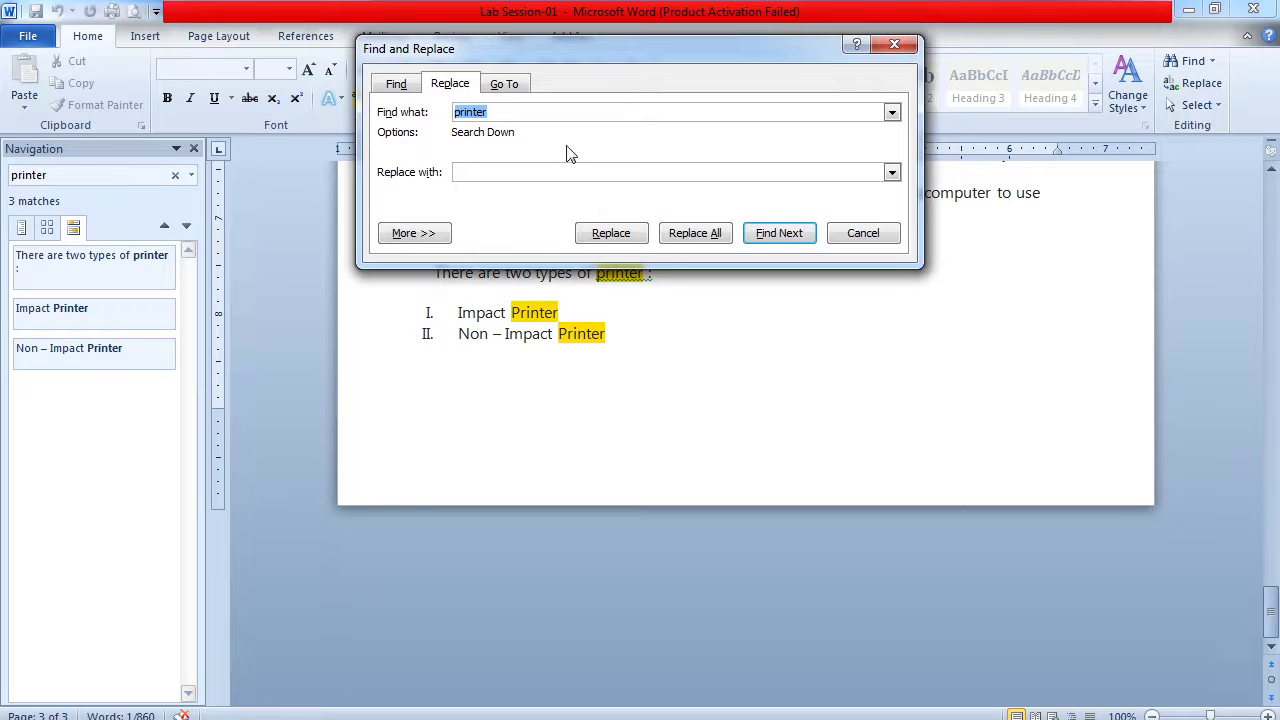
left_click(515, 171)
type("printer")
key("BackSpace")
key("BackSpace")
type("P")
key("BackSpace")
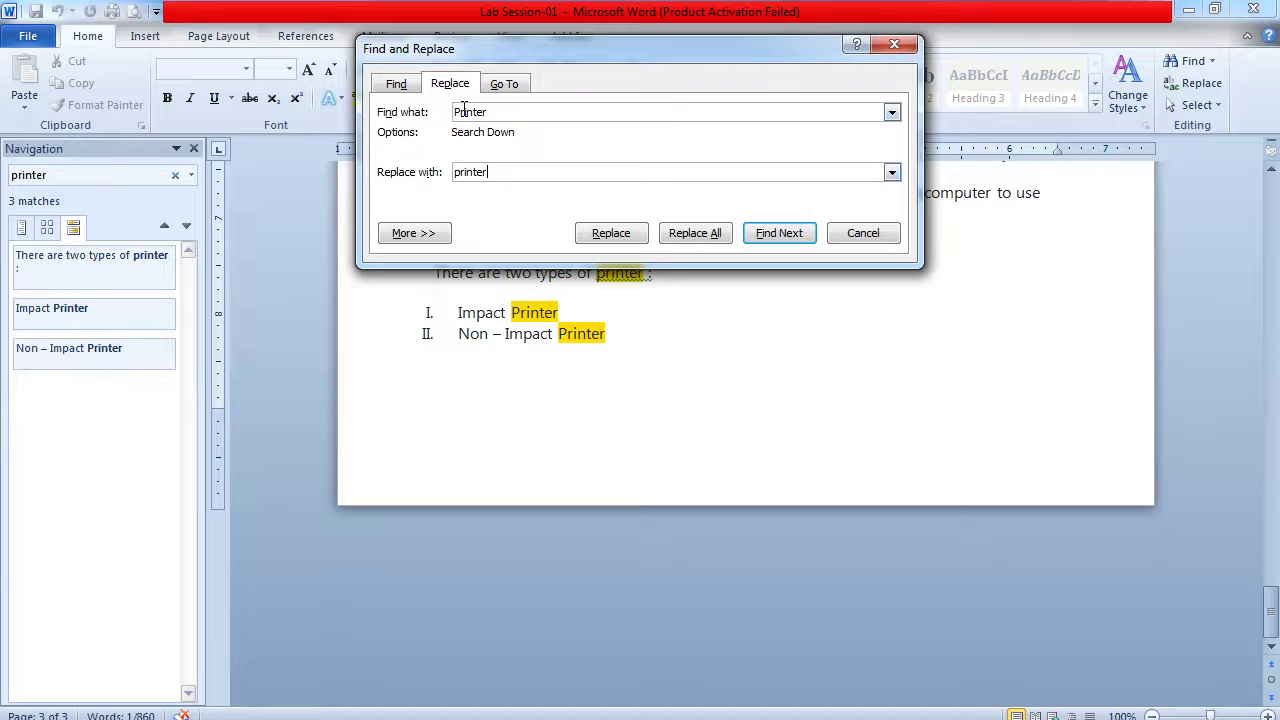
key("BackSpace")
type("p")
key("BackSpace")
type("P")
left_click(500, 172)
type("s")
- Replace all occurrences, continuing the search from the beginning of the document, and close Find and Replace
left_click(706, 236)
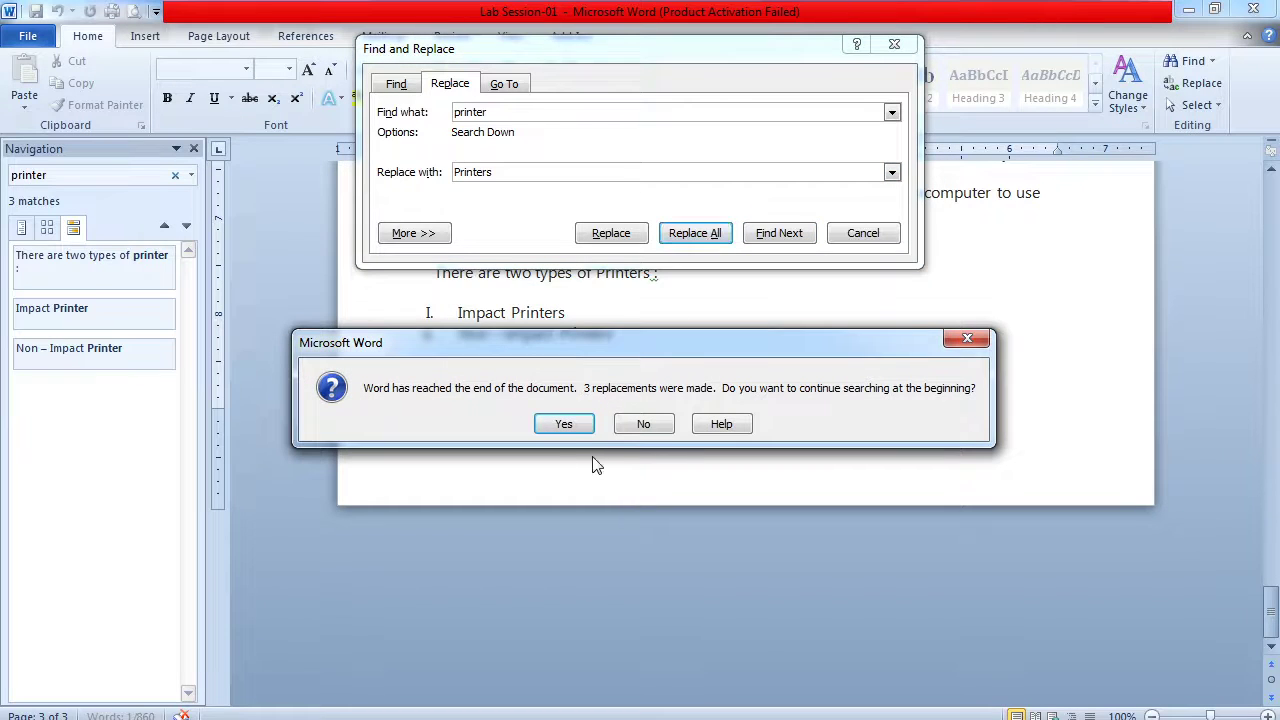
left_click(564, 426)
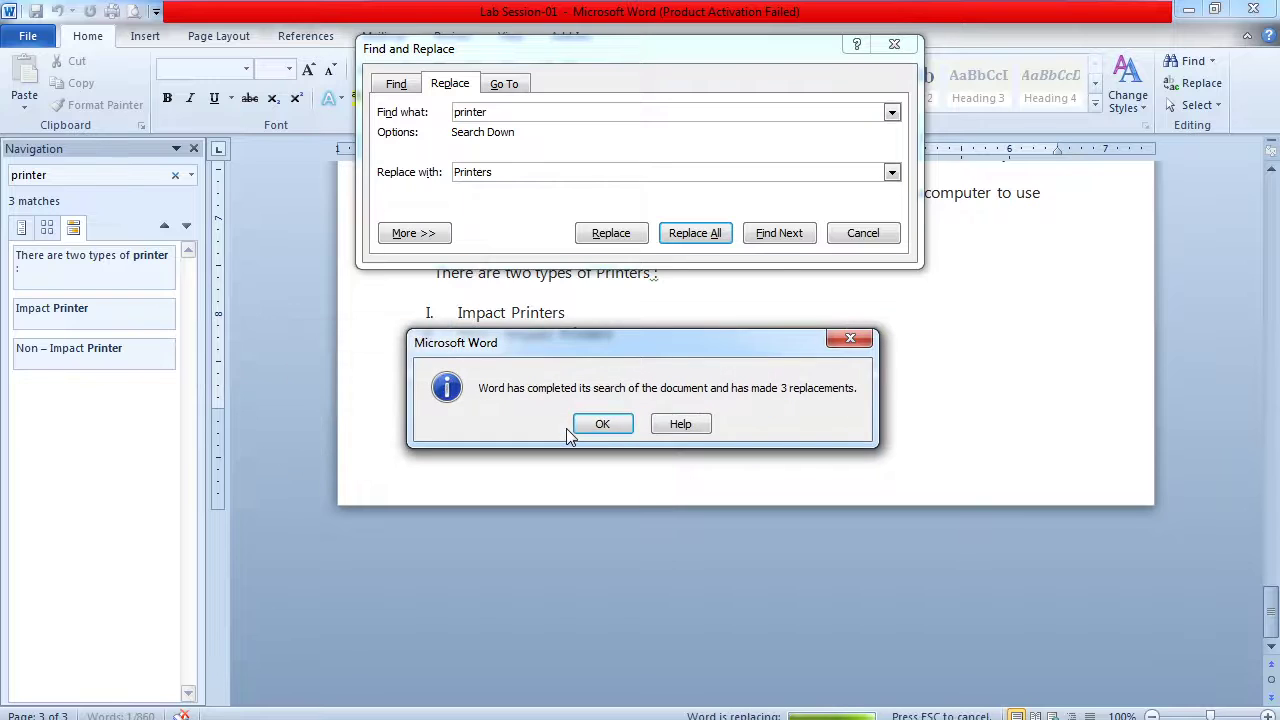
left_click(602, 424)
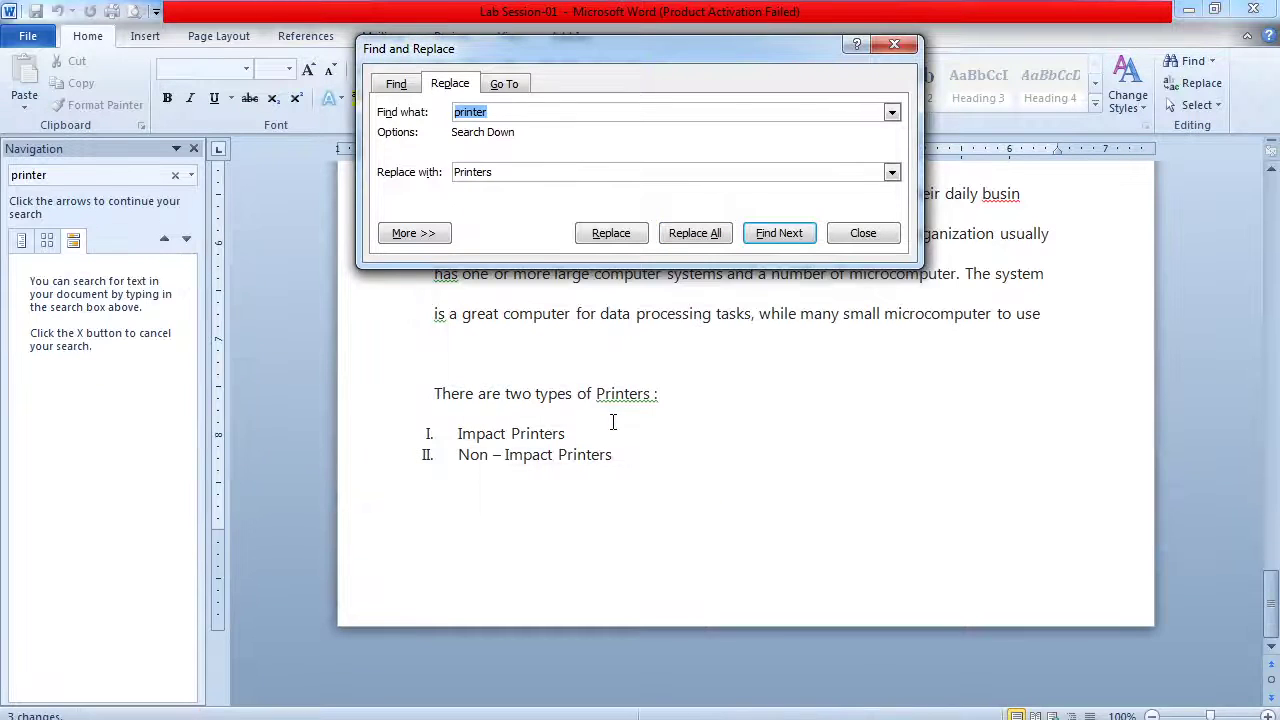
left_click(877, 238)
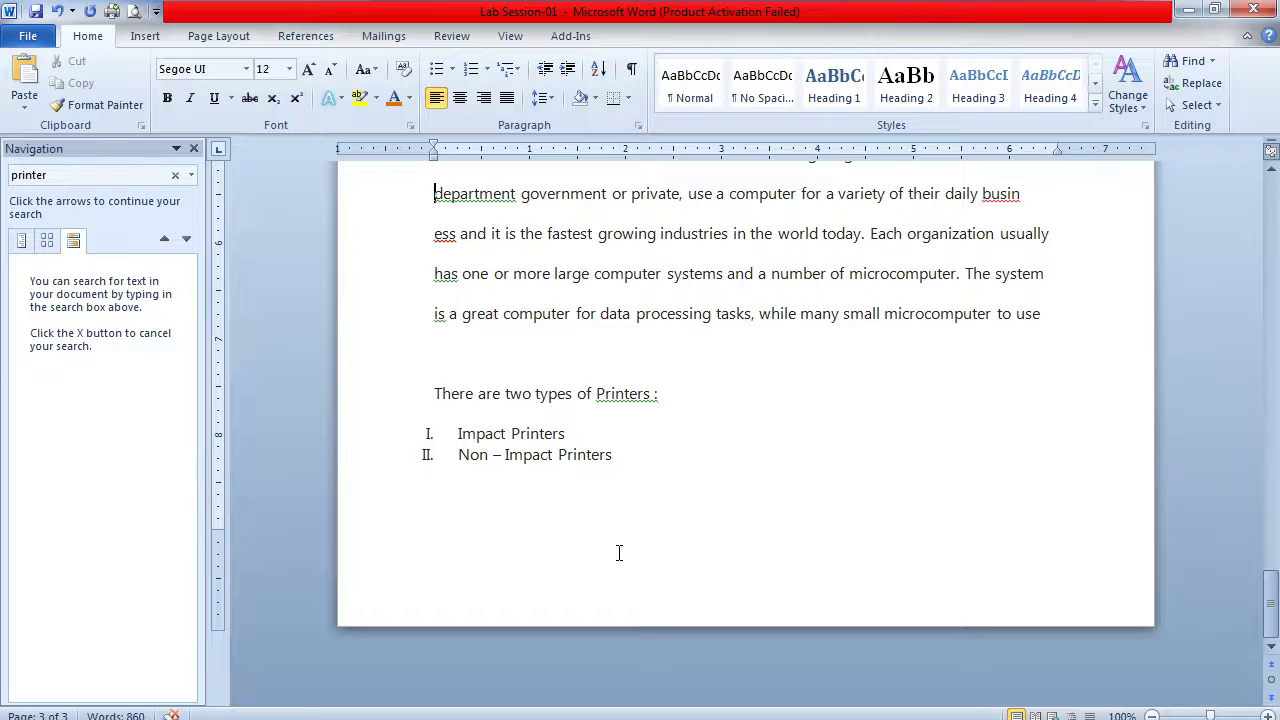
key("alt+Tab")
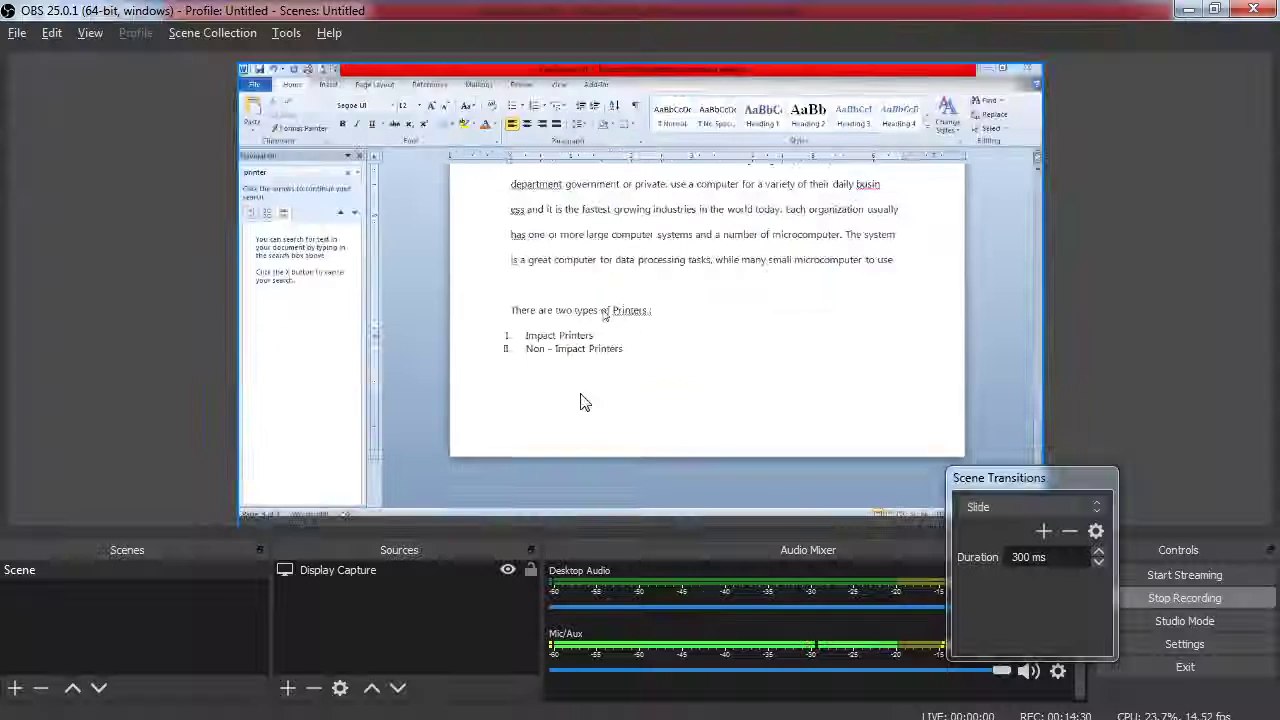
key("alt+Tab")
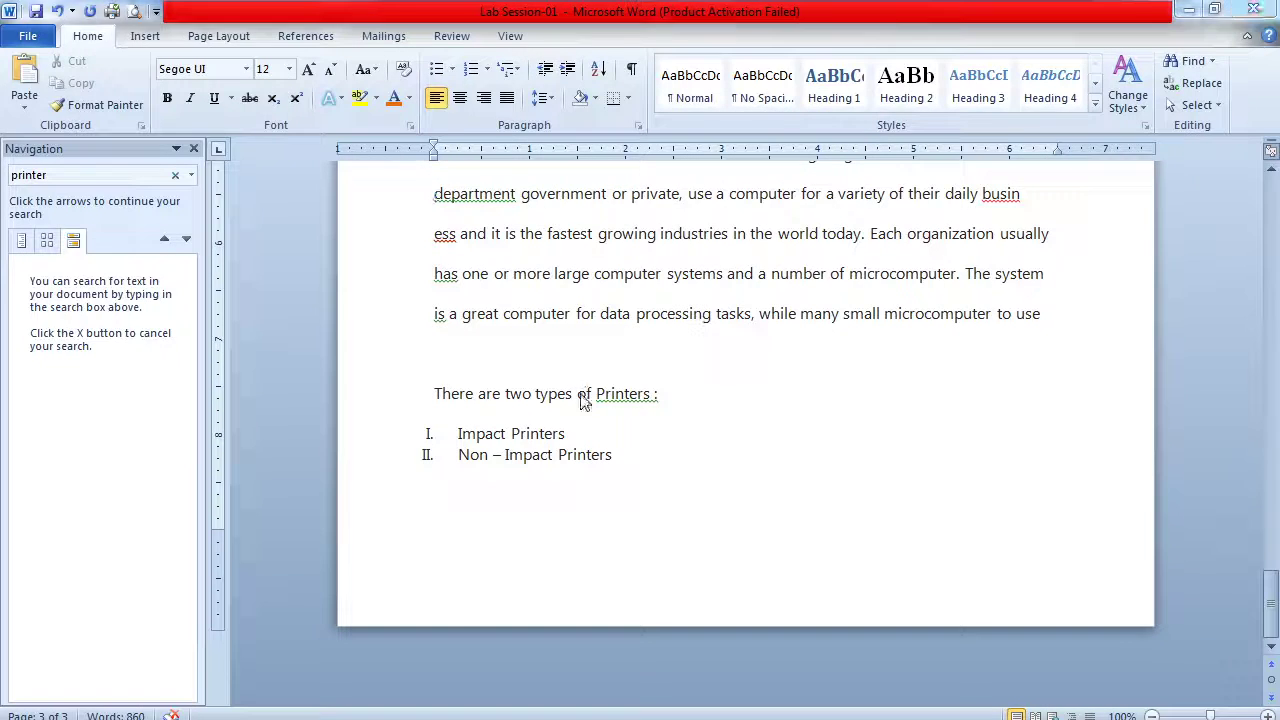